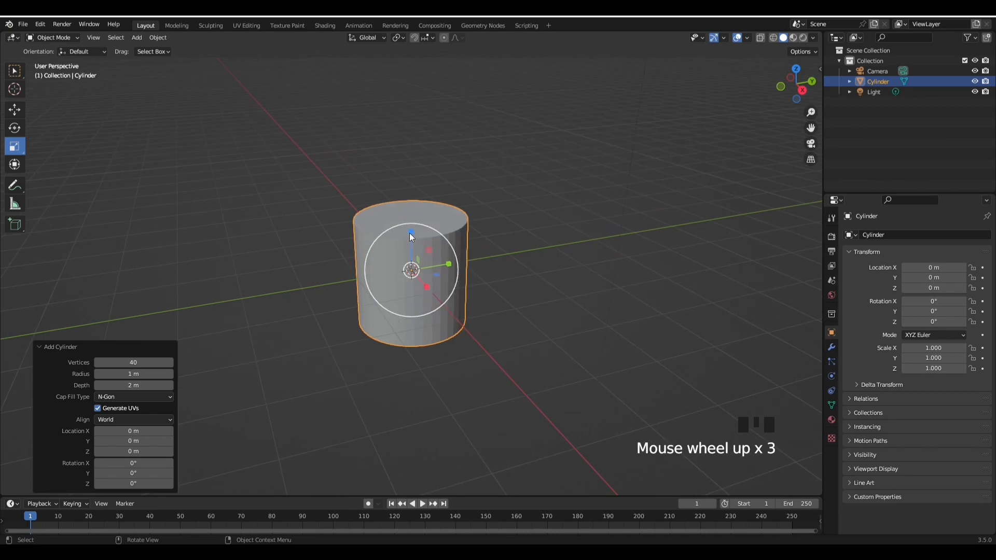
- Flatten the cylinder to about 0.12 of its height along Z and raise it about 0.157 m
{"action": "left_click_drag", "start_coordinate": [410, 232], "coordinate": [410, 259]}
{"action": "scroll", "coordinate": [509, 347], "scroll_direction": "up", "scroll_amount": 5}
{"action": "key", "text": "g"}
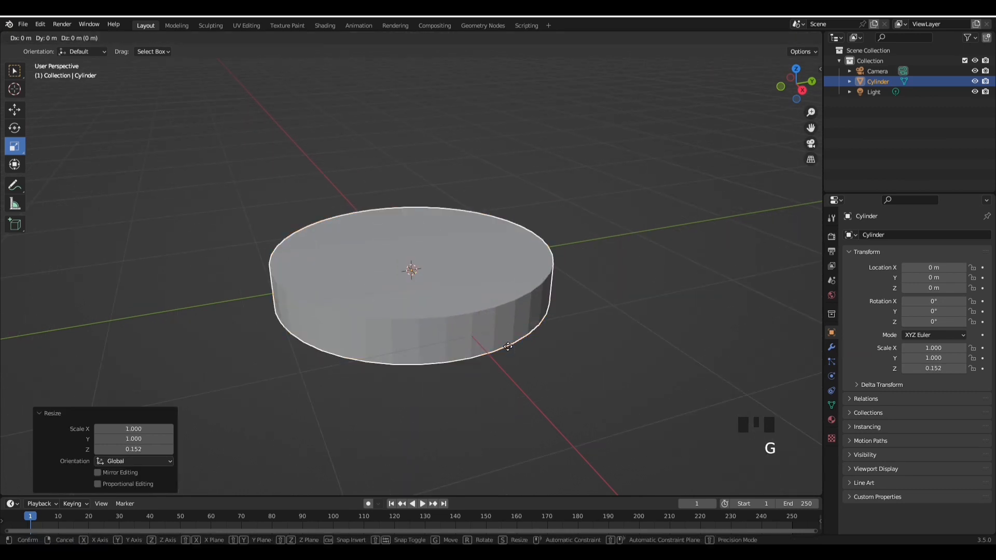
{"action": "key", "text": "z"}
{"action": "left_click", "coordinate": [426, 229]}
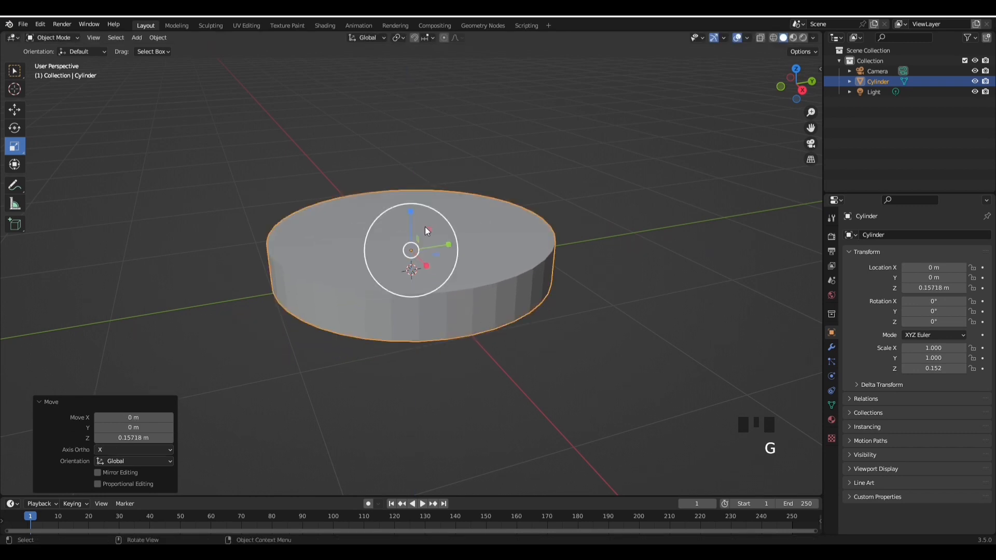
{"action": "left_click_drag", "start_coordinate": [412, 212], "coordinate": [444, 254]}
{"action": "scroll", "coordinate": [476, 262], "scroll_direction": "down", "scroll_amount": 2}
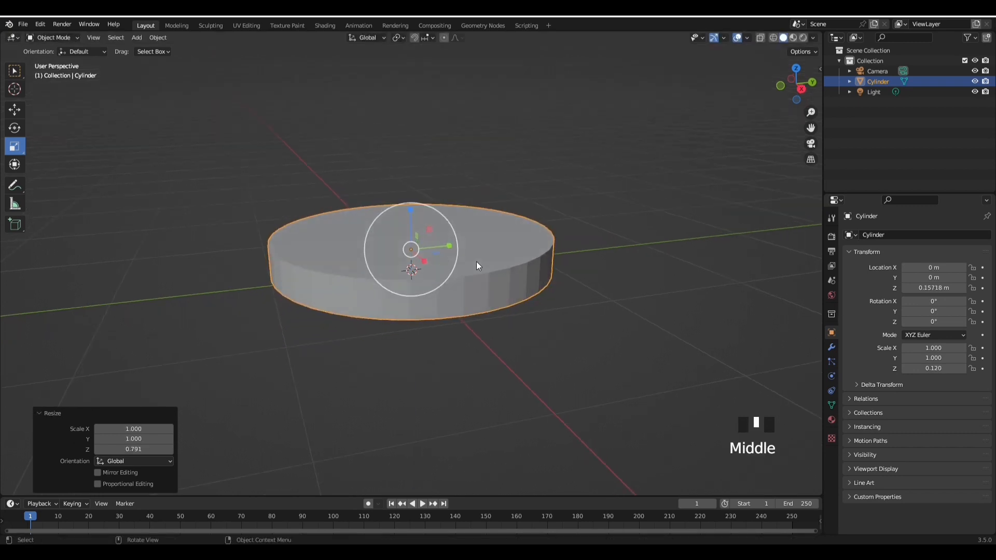
- Apply smooth shading to the flattened cylinder
{"action": "right_click", "coordinate": [477, 262]}
{"action": "left_click", "coordinate": [472, 273]}
{"action": "left_click", "coordinate": [545, 249]}
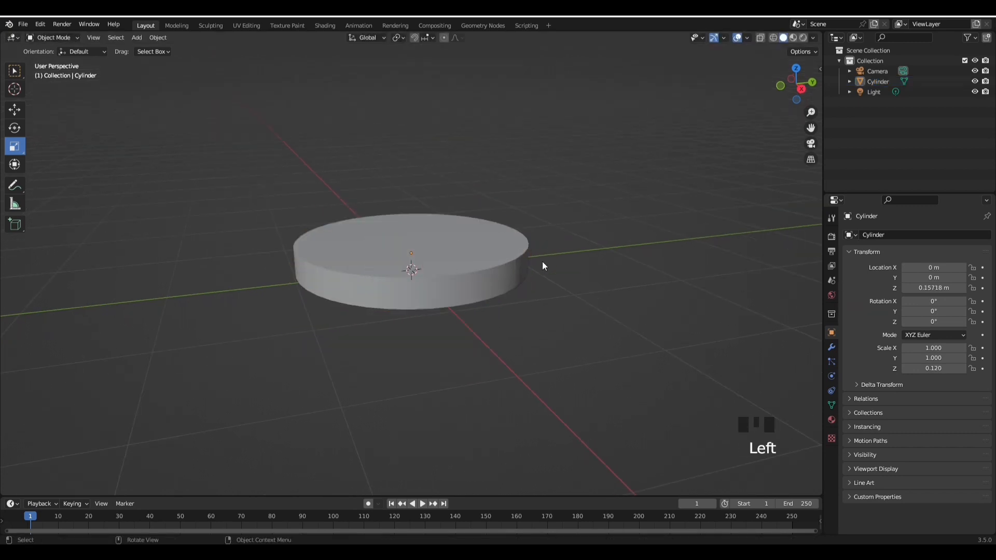
{"action": "middle_click_drag", "start_coordinate": [542, 264], "coordinate": [449, 256]}
{"action": "left_click", "coordinate": [450, 256]}
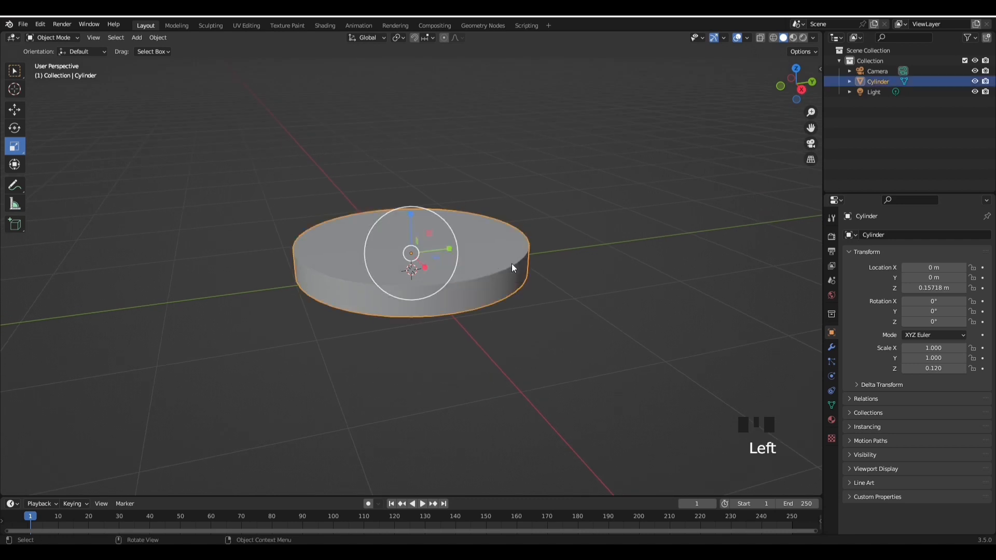
{"action": "mouse_move", "coordinate": [562, 269]}
{"action": "middle_mouse_down"}
{"action": "mouse_move", "coordinate": [562, 284]}
{"action": "mouse_move", "coordinate": [564, 256]}
{"action": "middle_mouse_up"}
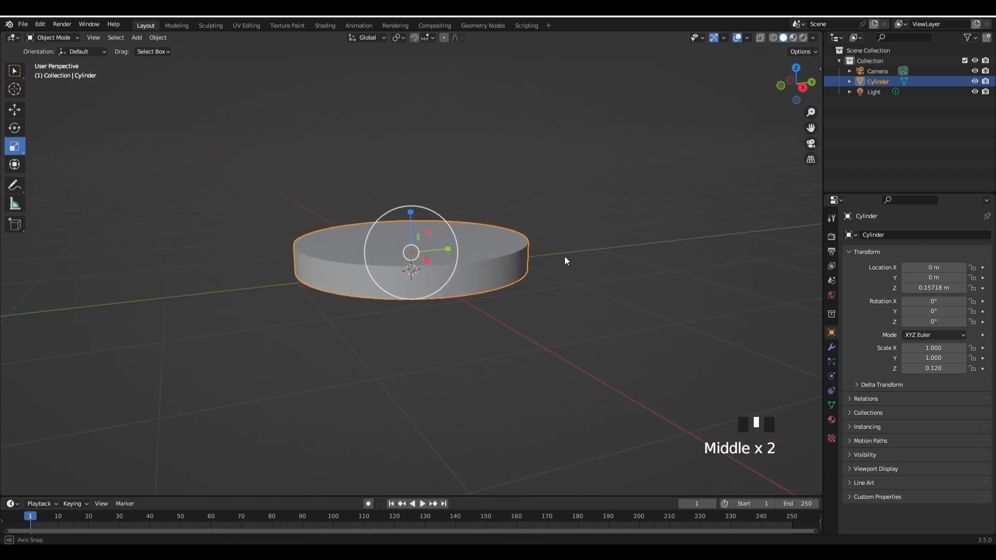
{"action": "scroll", "coordinate": [564, 256], "scroll_direction": "up", "scroll_amount": 1}
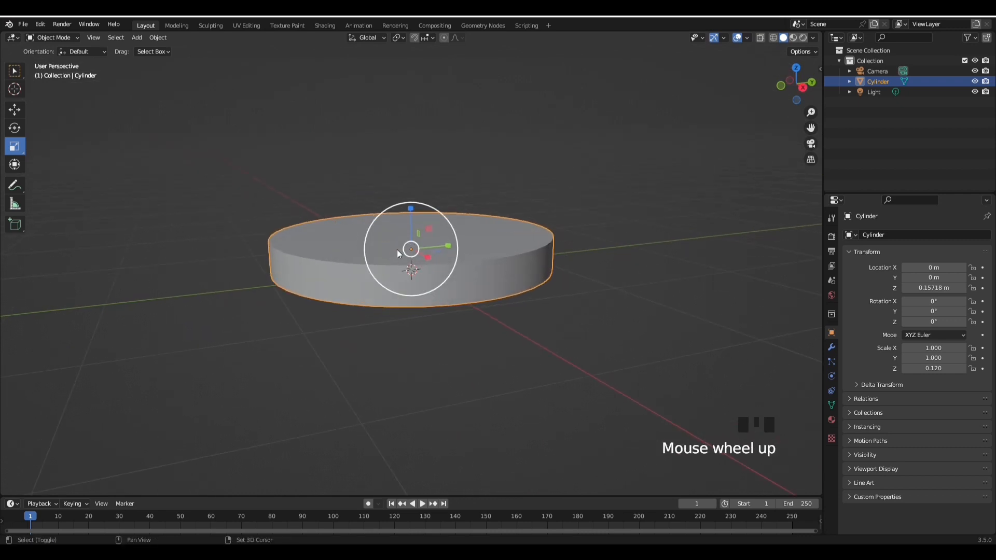
- Add a cube scaled to about 0.396 and raise it about 0.657 m along Z above the disc
{"action": "key", "text": "shift+a"}
{"action": "mouse_move", "coordinate": [397, 250]}
{"action": "left_click", "coordinate": [457, 260]}
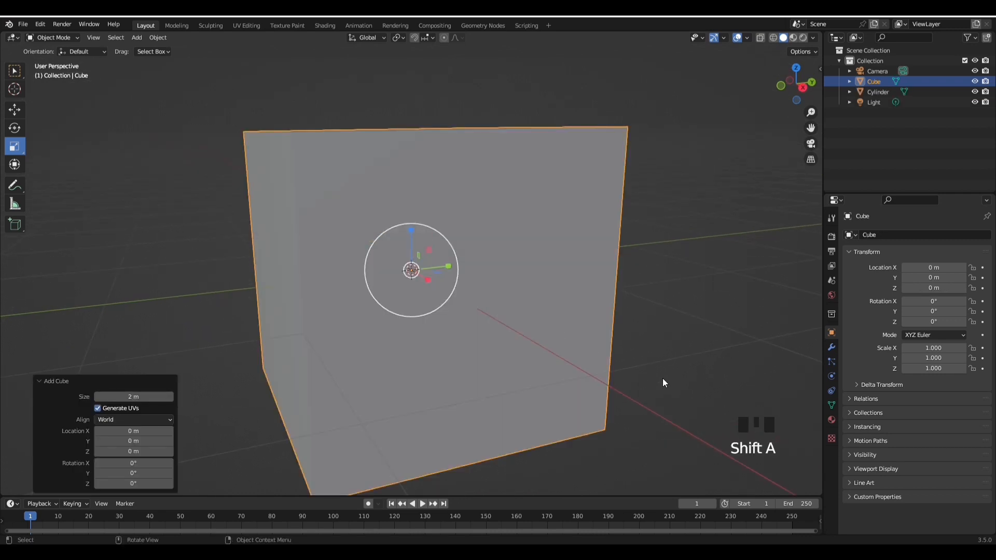
{"action": "key", "text": "s"}
{"action": "left_click", "coordinate": [511, 313]}
{"action": "key", "text": "g"}
{"action": "key", "text": "z"}
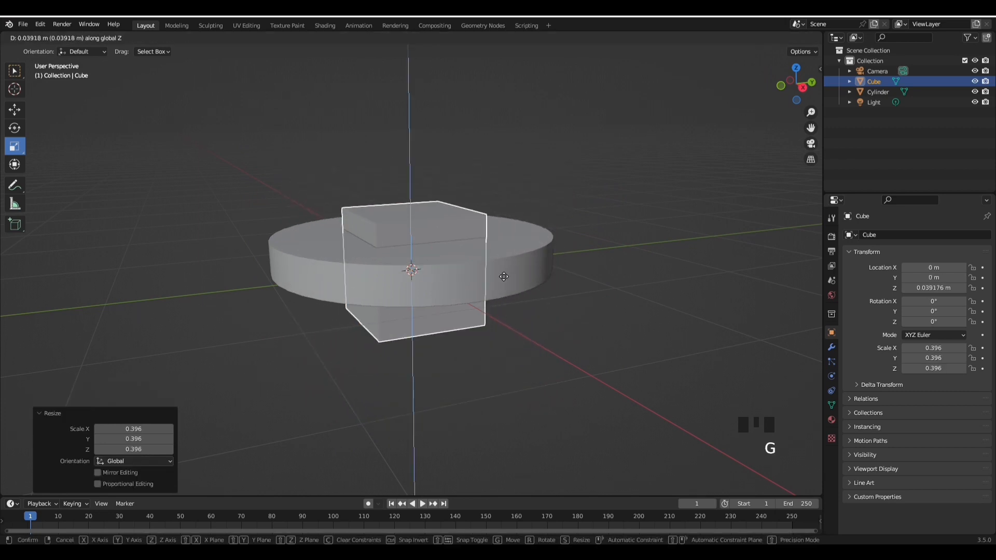
{"action": "left_click", "coordinate": [489, 225]}
{"action": "middle_click_drag", "start_coordinate": [487, 226], "coordinate": [549, 276]}
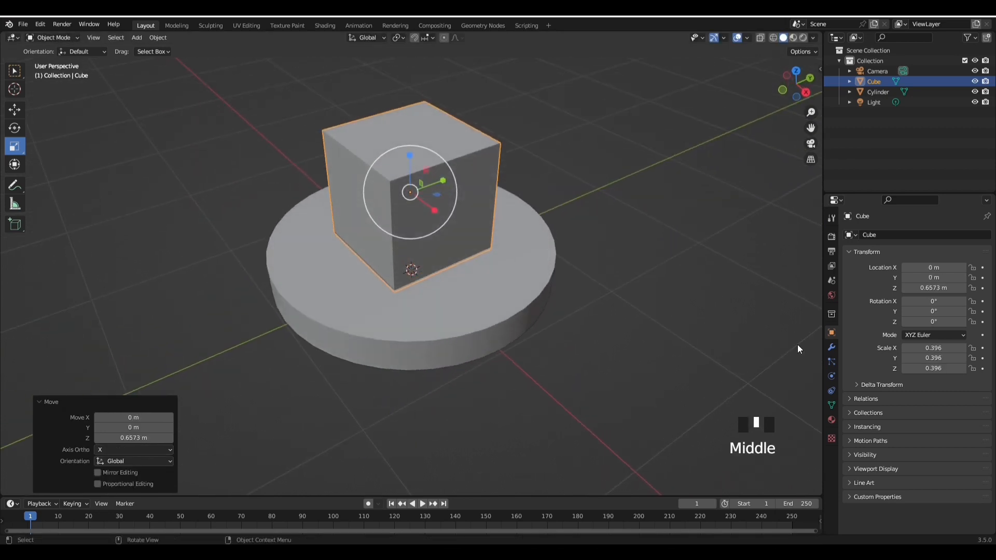
- Give the cube a Subdivision Surface modifier with viewport level 2 and stretch it about 1.49 times along X
{"action": "left_click", "coordinate": [831, 345]}
{"action": "left_click", "coordinate": [864, 235]}
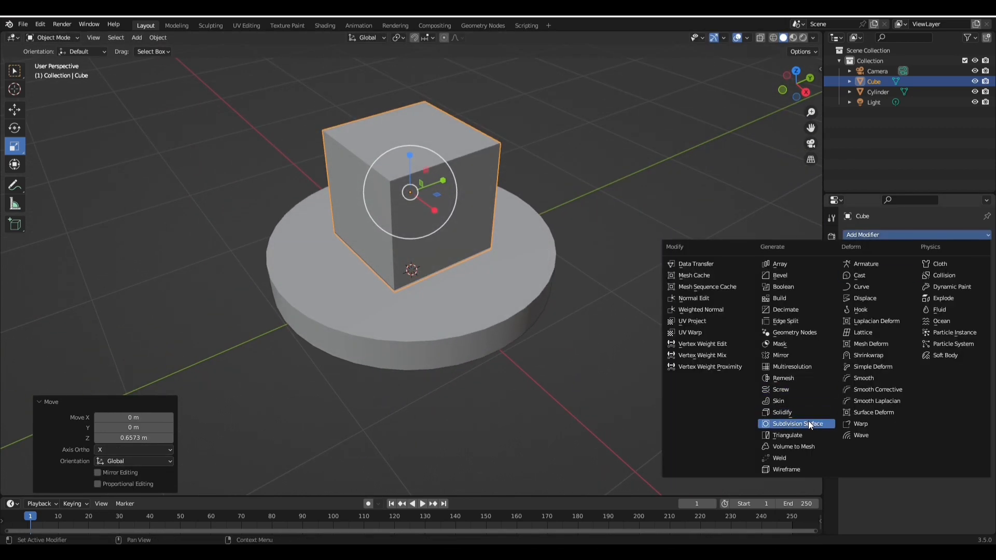
{"action": "left_click", "coordinate": [809, 421]}
{"action": "left_click_drag", "start_coordinate": [435, 216], "coordinate": [450, 228]}
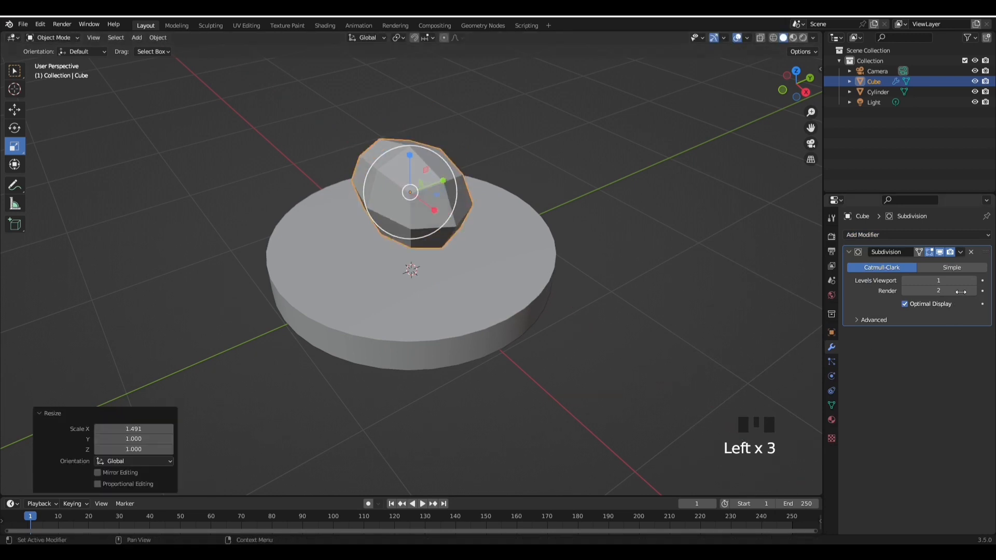
{"action": "left_click", "coordinate": [973, 280]}
- Add one loop cut across the subdivided cube, dividing its longer X-direction edges
{"action": "key", "text": "Tab"}
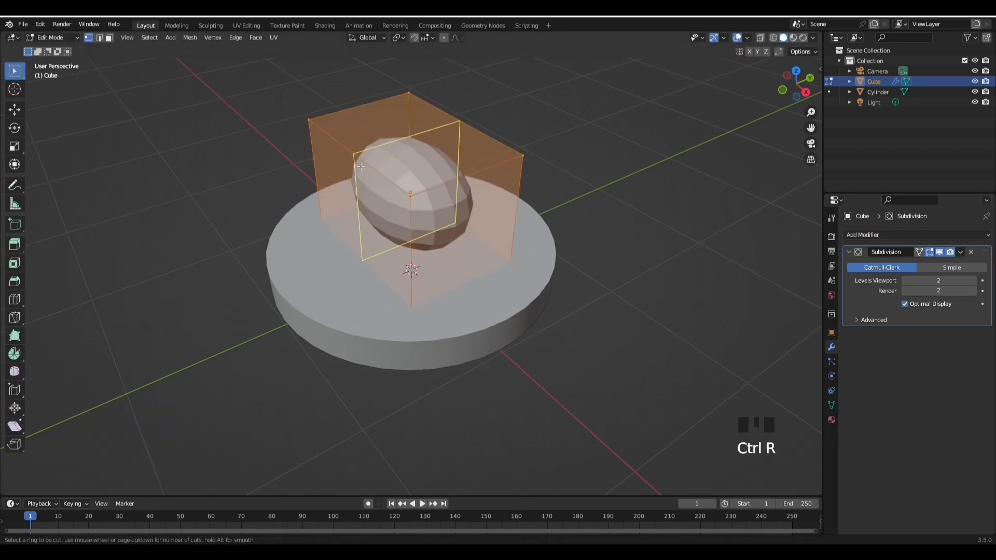
{"action": "scroll", "coordinate": [361, 167], "scroll_direction": "up", "scroll_amount": 1}
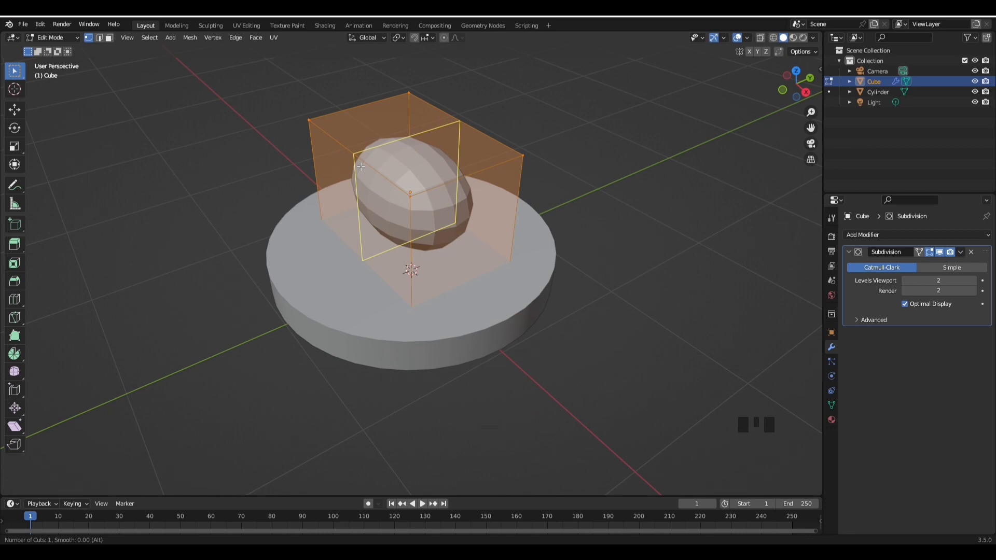
{"action": "left_click", "coordinate": [362, 167]}
{"action": "key", "text": "Tab"}
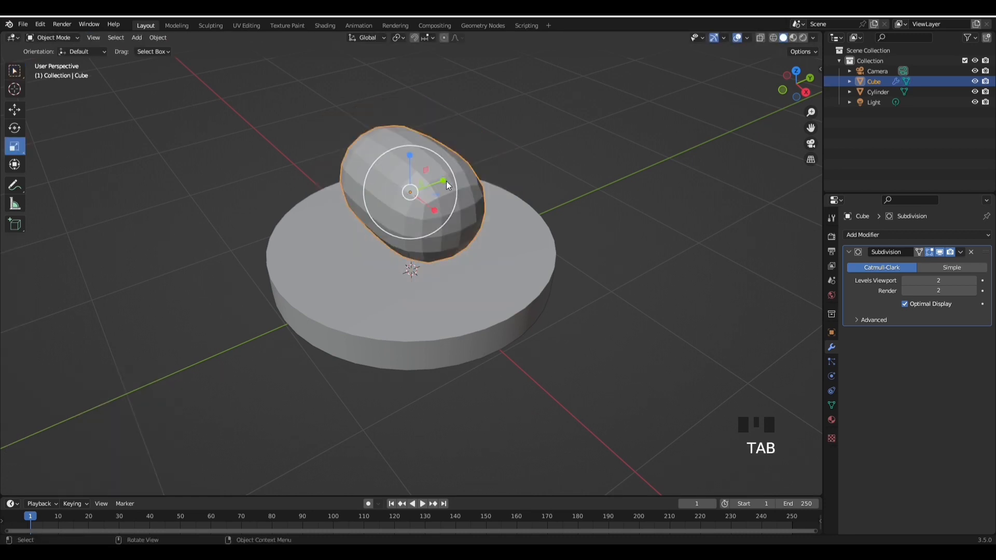
- Stretch the rounded cube about 1.63 times along Y and lower it slightly along Z
{"action": "left_click_drag", "start_coordinate": [448, 186], "coordinate": [474, 178]}
{"action": "key", "text": "g"}
{"action": "key", "text": "z"}
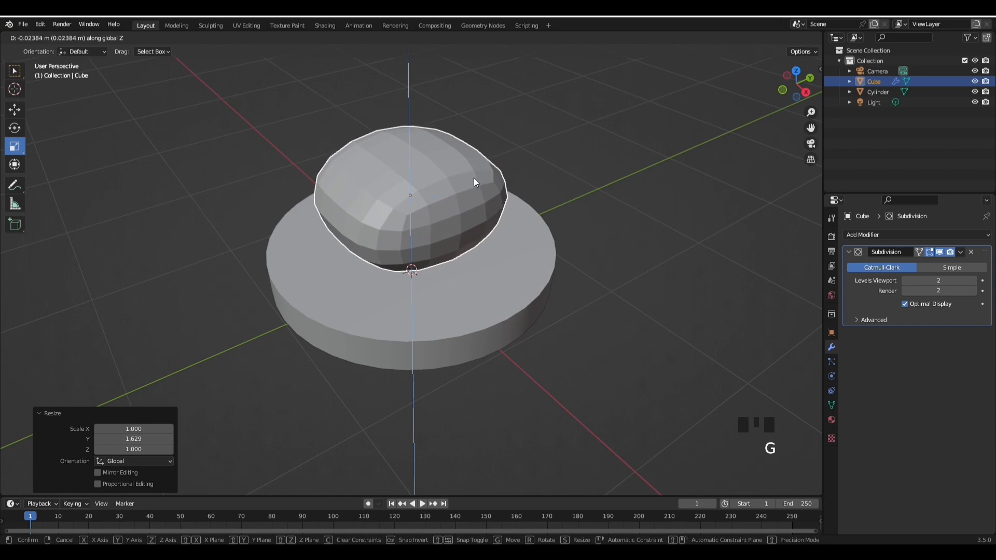
{"action": "key", "text": "Tab"}
{"action": "key", "text": "Tab"}
{"action": "key", "text": "Tab"}
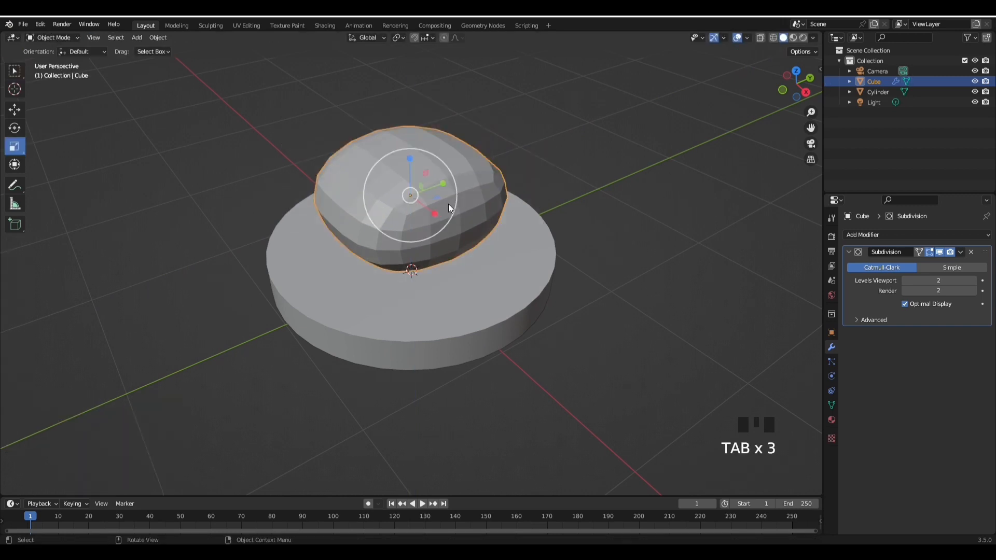
{"action": "key", "text": "Tab"}
{"action": "key", "text": "Tab"}
{"action": "key", "text": "Tab"}
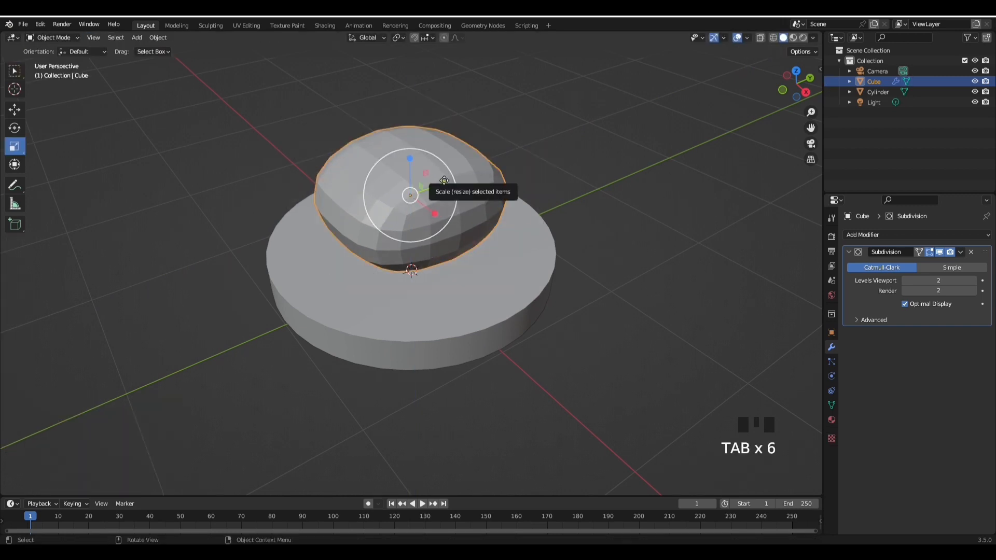
- Lower the rounded cube about 0.38 m into the disc and scale it to about 0.43 along Z
{"action": "key", "text": "g"}
{"action": "left_click", "coordinate": [436, 223]}
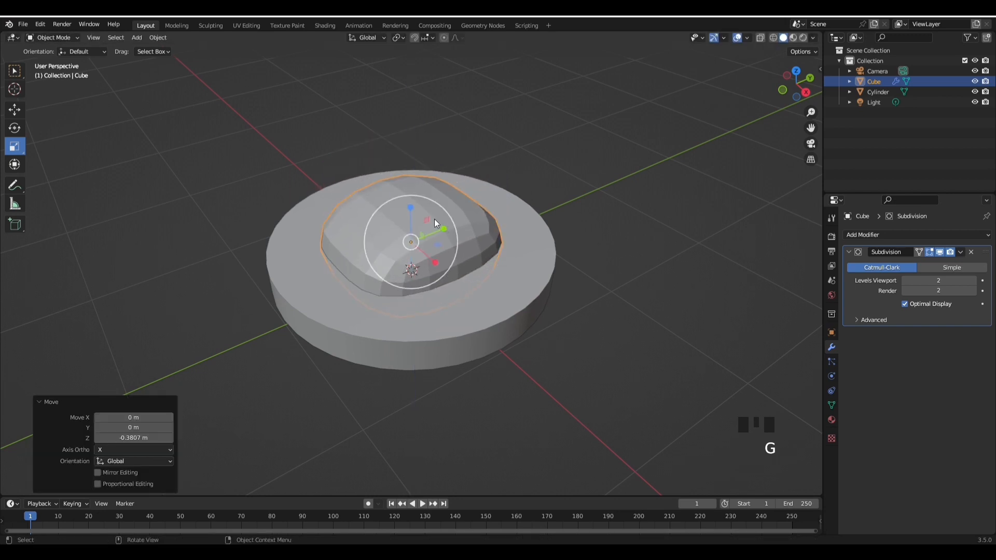
{"action": "left_click_drag", "start_coordinate": [412, 208], "coordinate": [413, 230]}
{"action": "middle_click_drag", "start_coordinate": [434, 232], "coordinate": [436, 255]}
{"action": "scroll", "coordinate": [437, 255], "scroll_direction": "up", "scroll_amount": 2}
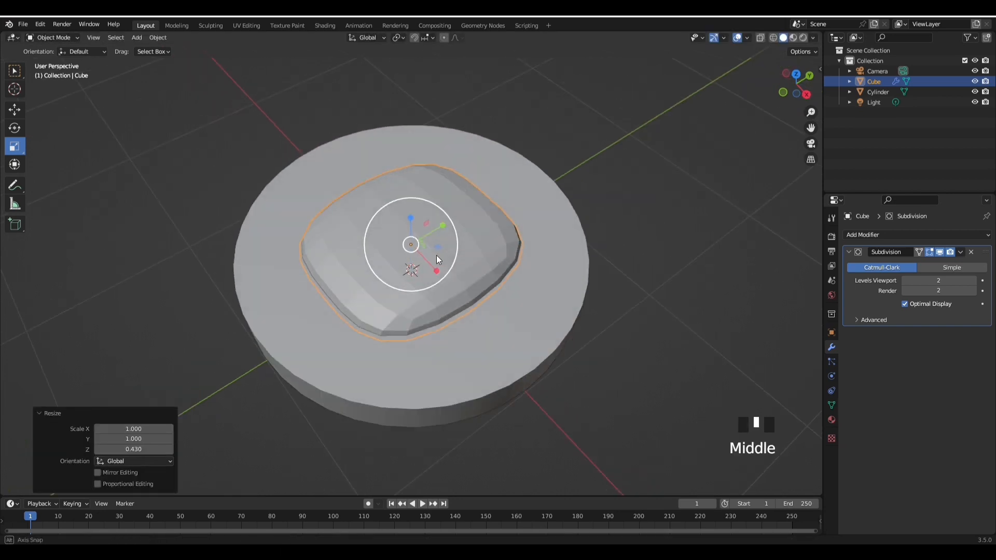
- Add a second loop cut perpendicular to the first and shift it along X toward the negative side
{"action": "key", "text": "Tab"}
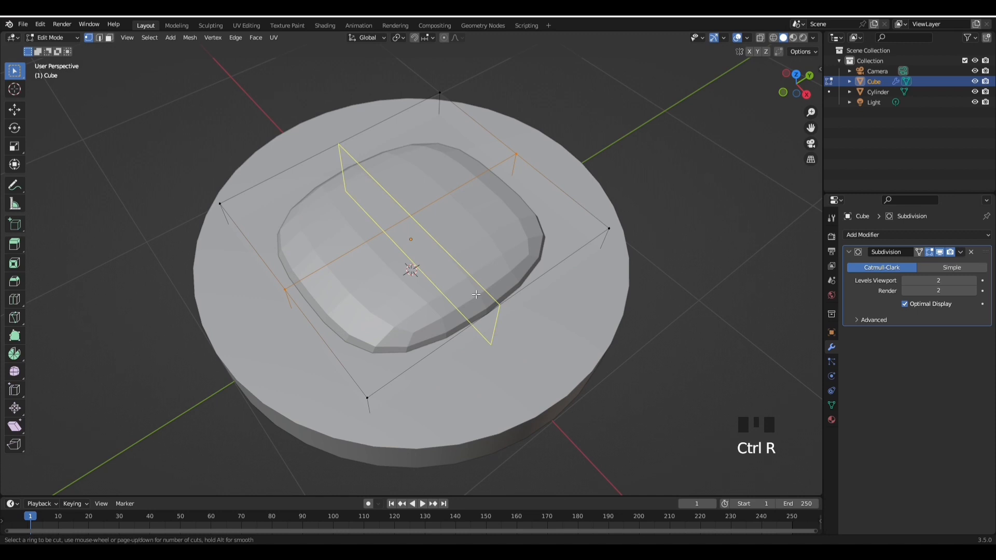
{"action": "left_click", "coordinate": [476, 294]}
{"action": "right_click", "coordinate": [476, 294]}
{"action": "key", "text": "g"}
{"action": "key", "text": "x"}
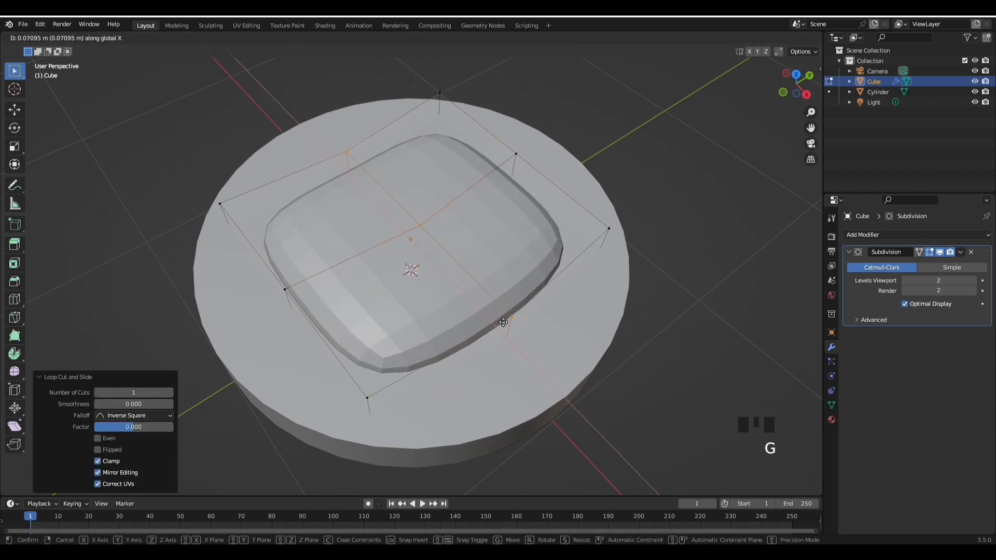
{"action": "left_click", "coordinate": [465, 287]}
- Move the middle vertices of the cushion's +X side about 0.19 m inward along X
{"action": "left_click_drag", "start_coordinate": [451, 259], "coordinate": [487, 340]}
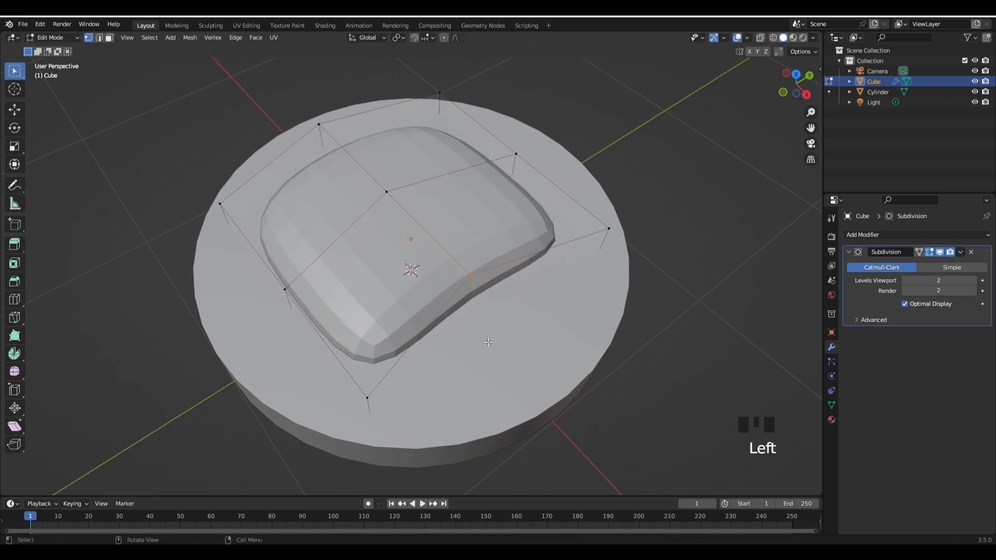
{"action": "key", "text": "g"}
{"action": "key", "text": "x"}
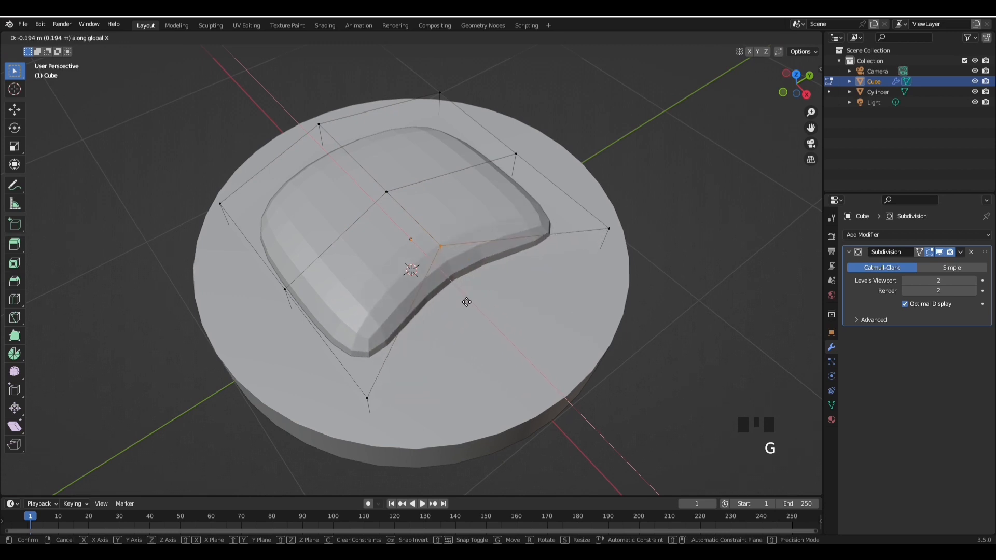
{"action": "left_click", "coordinate": [342, 353]}
- Pull the corner vertices at the cushion's +X, -Y corner about 0.25 m outward along X
{"action": "left_click_drag", "start_coordinate": [406, 469], "coordinate": [410, 472]}
{"action": "key", "text": "g"}
{"action": "key", "text": "x"}
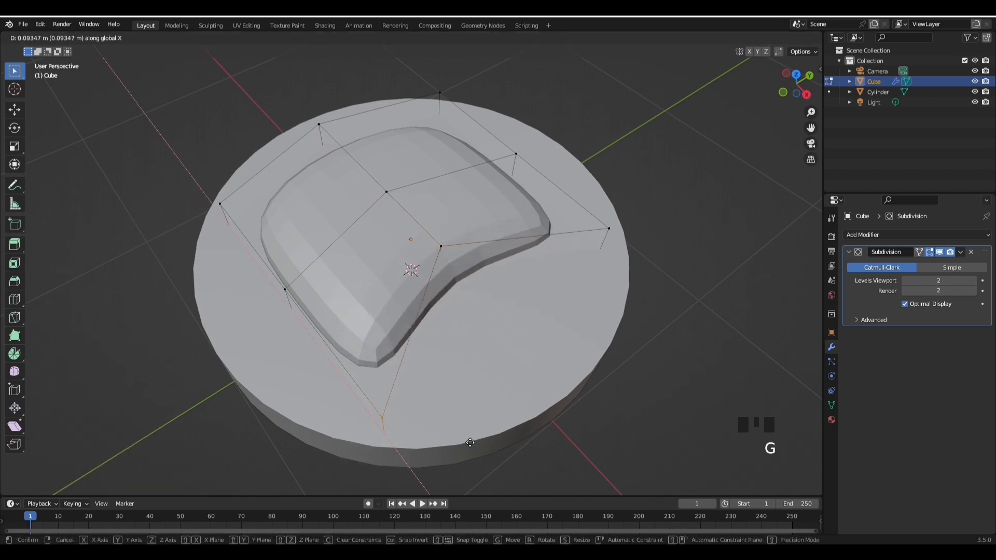
{"action": "left_click", "coordinate": [525, 427]}
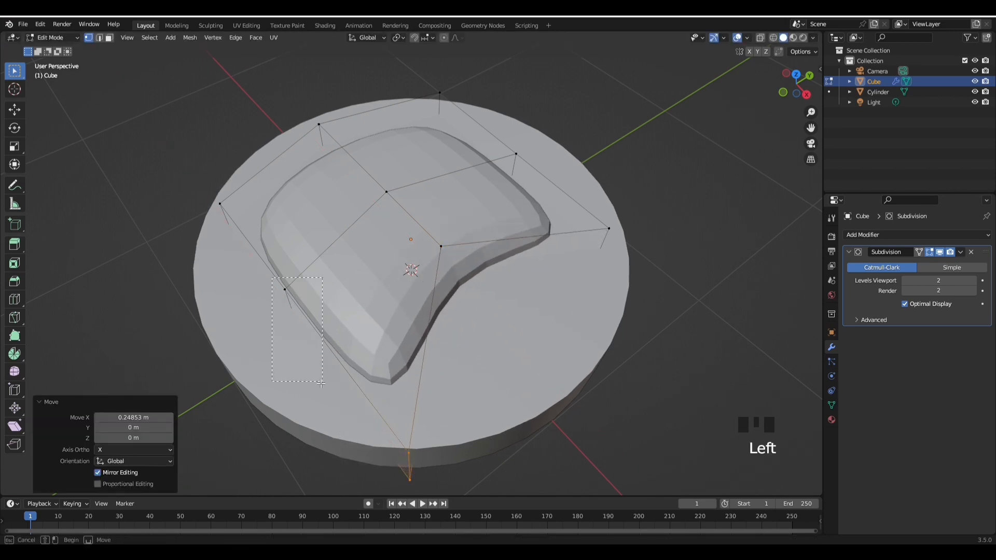
- Move the middle vertices of the cushion's -Y side about 0.24 m inward along Y
{"action": "left_click_drag", "start_coordinate": [320, 384], "coordinate": [321, 382]}
{"action": "key", "text": "g"}
{"action": "key", "text": "y"}
{"action": "left_click", "coordinate": [357, 339]}
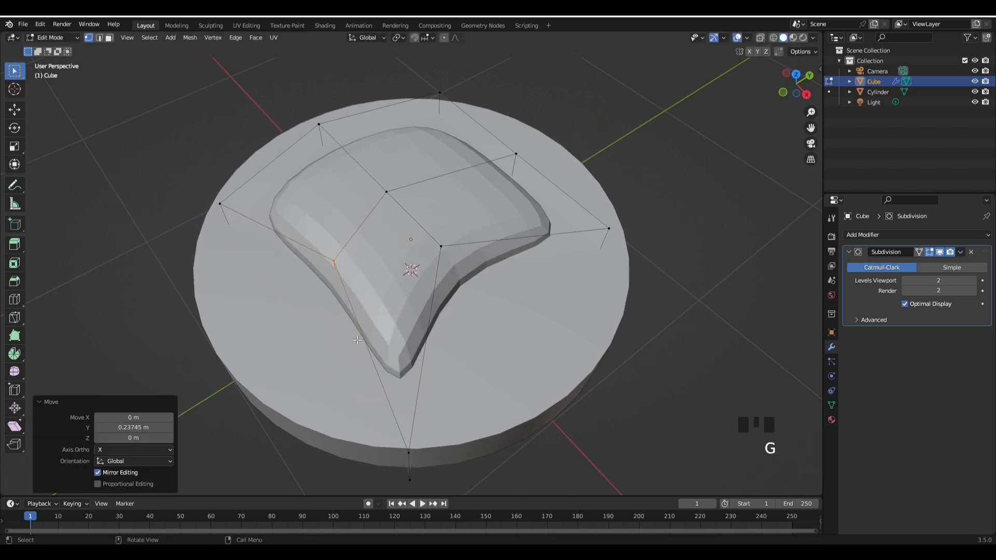
- Move the middle vertices of the cushion's +Y side about 0.26 m inward along Y
{"action": "key", "text": "Tab"}
{"action": "middle_click_drag", "start_coordinate": [597, 232], "coordinate": [474, 266]}
{"action": "key", "text": "Tab"}
{"action": "key", "text": "g"}
{"action": "key", "text": "y"}
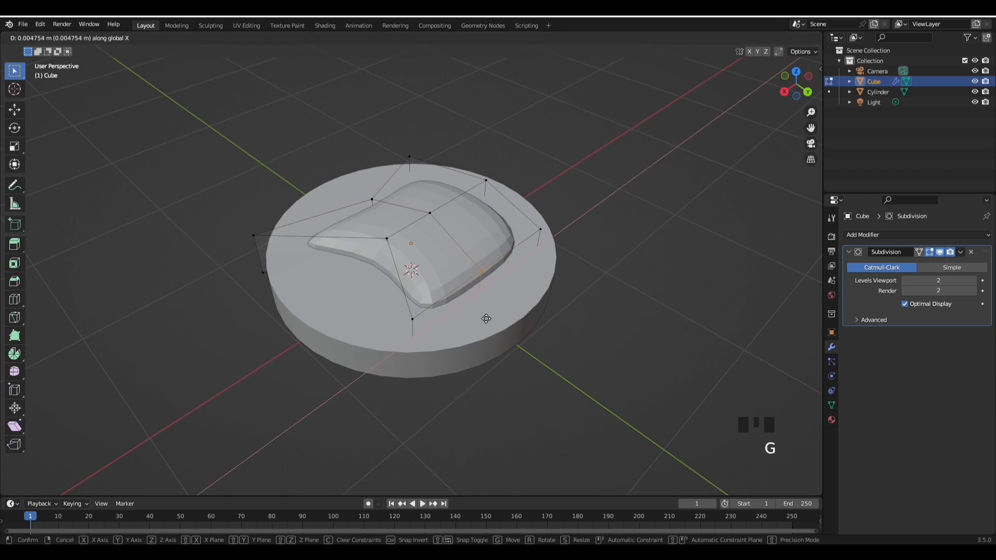
{"action": "left_click", "coordinate": [477, 303]}
{"action": "middle_click_drag", "start_coordinate": [583, 216], "coordinate": [476, 286]}
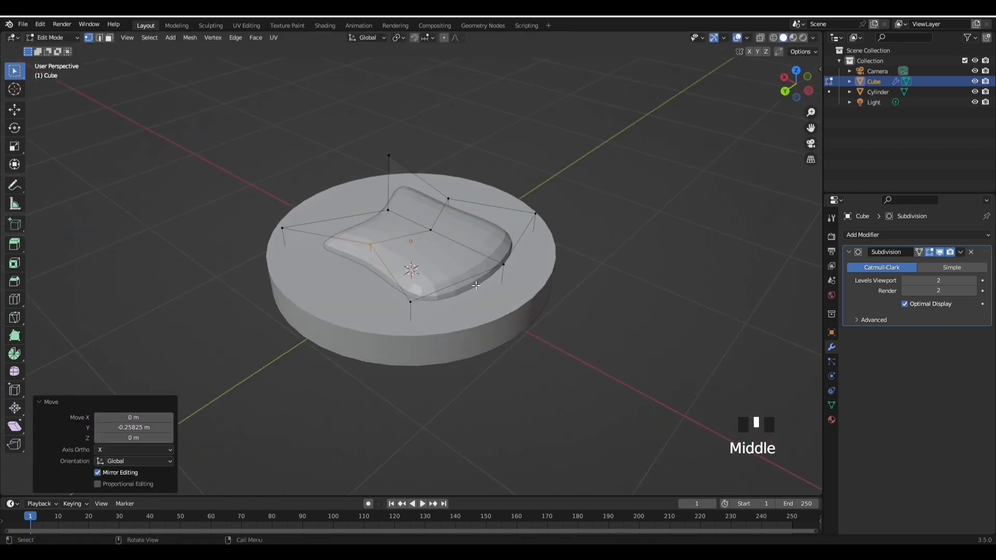
- Move the middle vertices of the cushion's -X side inward along X
{"action": "left_click", "coordinate": [504, 264]}
{"action": "middle_click_drag", "start_coordinate": [525, 313], "coordinate": [530, 337]}
{"action": "key", "text": "g"}
{"action": "key", "text": "x"}
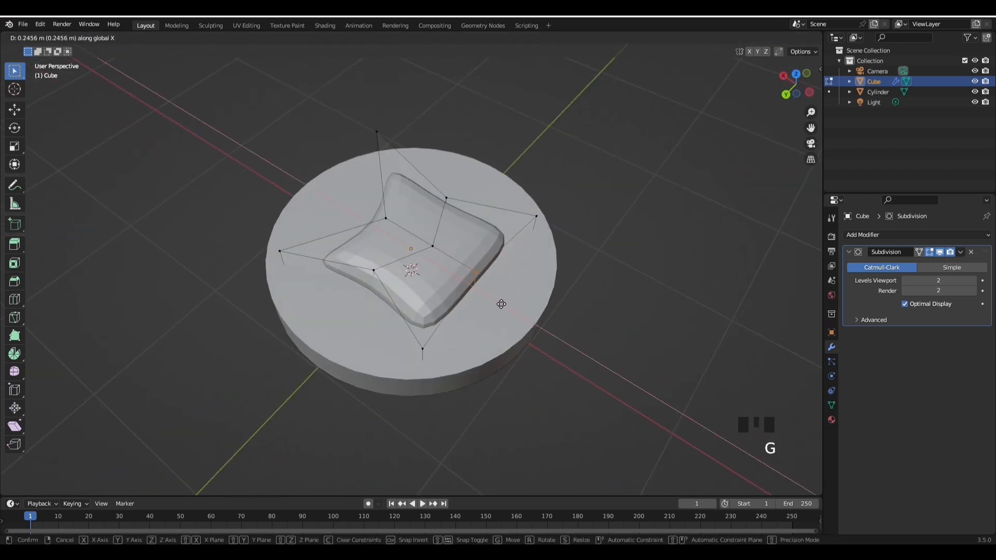
{"action": "left_click", "coordinate": [512, 310]}
{"action": "key", "text": "Tab"}
{"action": "middle_click_drag", "start_coordinate": [493, 293], "coordinate": [586, 246]}
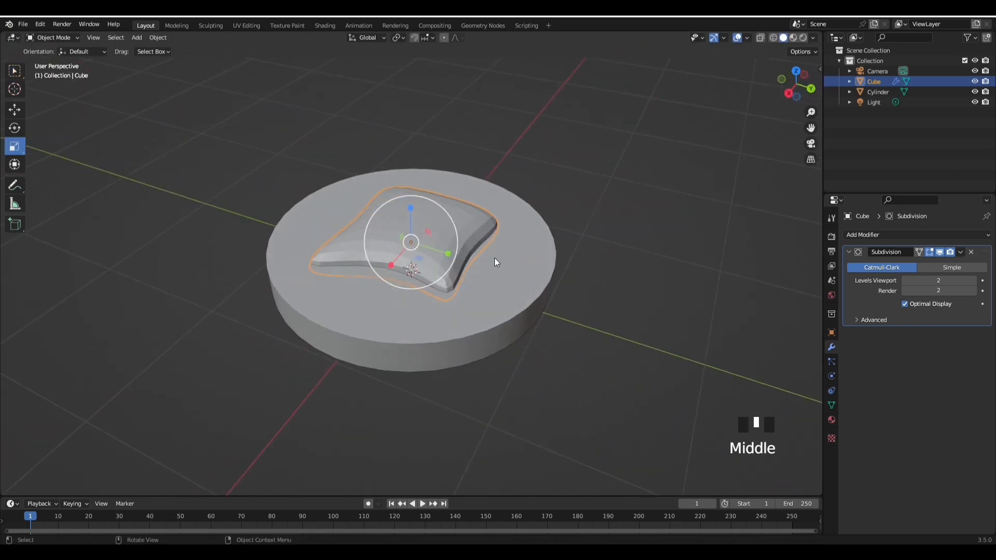
- Shift the middle vertices of the cushion's +X side further inward along X
{"action": "middle_click_drag", "start_coordinate": [462, 257], "coordinate": [516, 271]}
{"action": "scroll", "coordinate": [493, 272], "scroll_direction": "up", "scroll_amount": 2}
{"action": "key", "text": "Tab"}
{"action": "left_click_drag", "start_coordinate": [413, 243], "coordinate": [444, 297]}
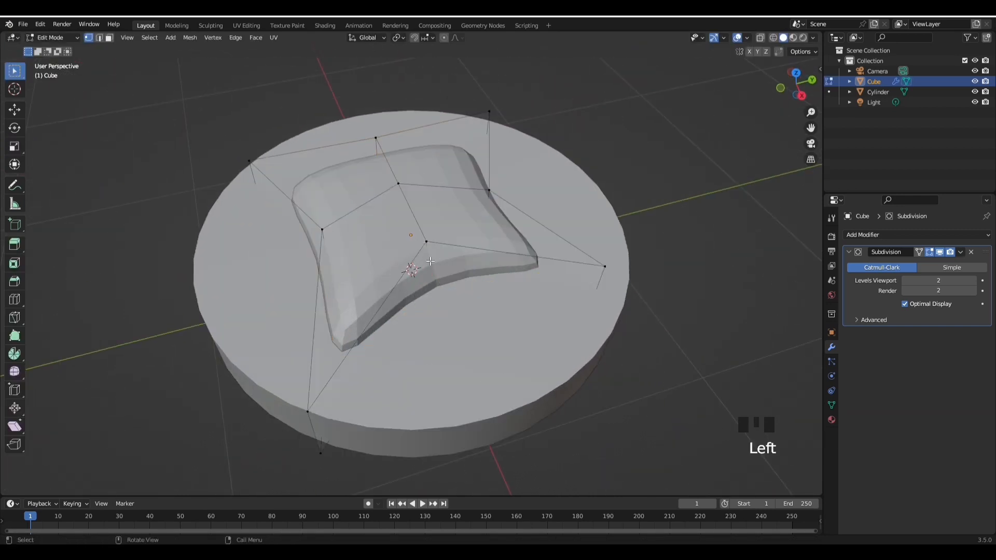
{"action": "key", "text": "g"}
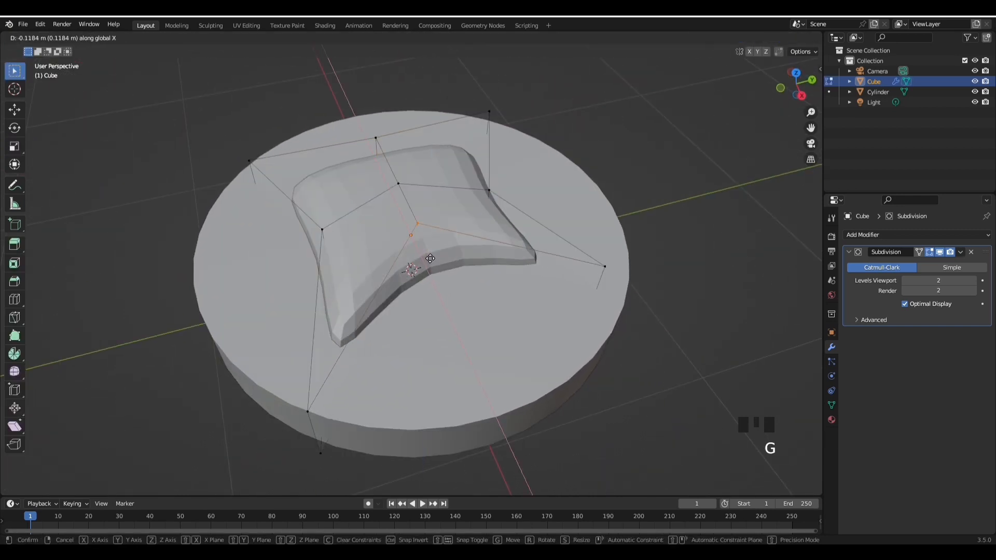
{"action": "left_click", "coordinate": [396, 322]}
- Move the middle vertices of the cushion's -Y side further inward along Y
{"action": "key", "text": "Tab"}
{"action": "middle_click_drag", "start_coordinate": [397, 322], "coordinate": [402, 308]}
{"action": "key", "text": "Tab"}
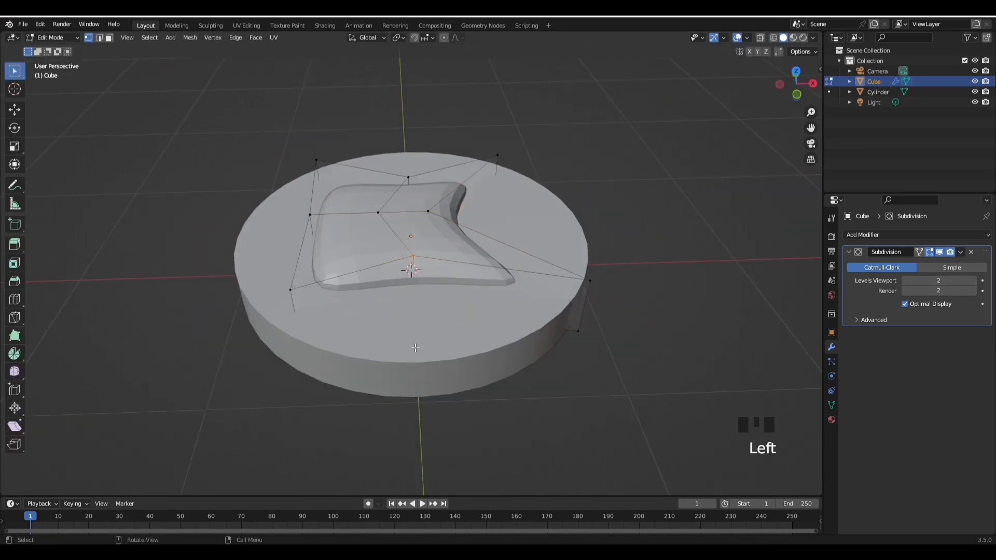
{"action": "middle_click_drag", "start_coordinate": [415, 348], "coordinate": [410, 349]}
{"action": "key", "text": "g"}
{"action": "key", "text": "y"}
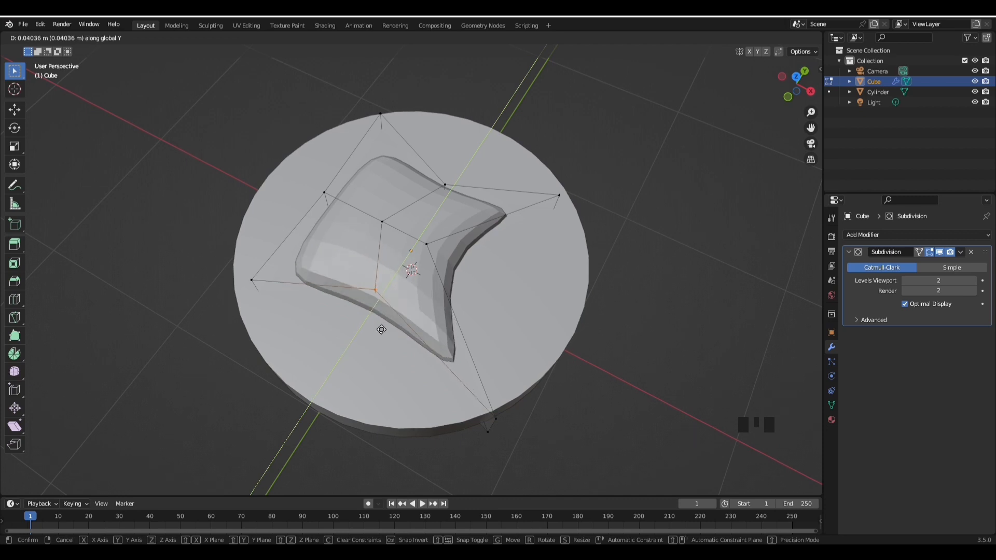
{"action": "left_click", "coordinate": [396, 307]}
- Move the vertices at the cushion's -X/-Y corner outward along Y
{"action": "key", "text": "Tab"}
{"action": "key", "text": "Tab"}
{"action": "key", "text": "Tab"}
{"action": "key", "text": "g"}
{"action": "key", "text": "y"}
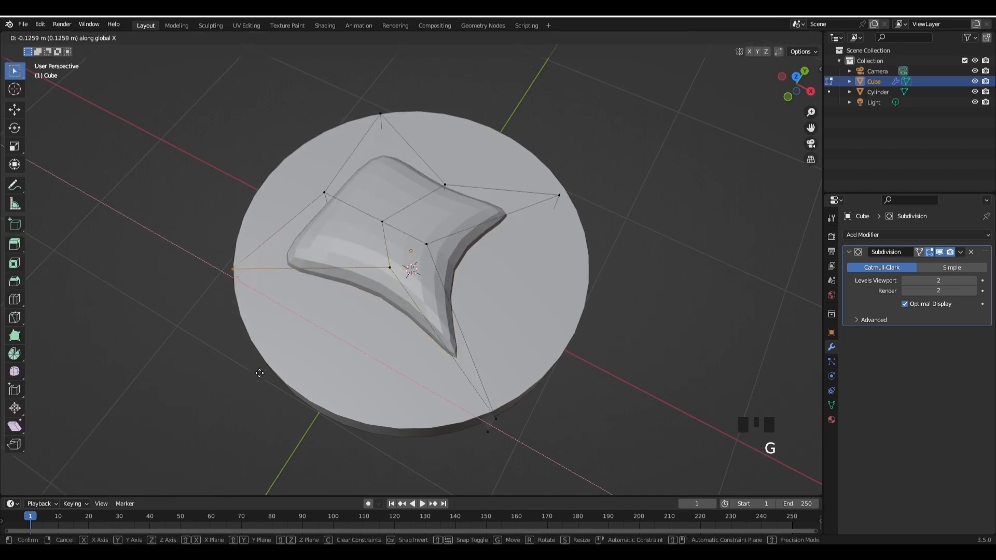
{"action": "left_click", "coordinate": [263, 373]}
- Move the vertices at the cushion's +X/-Y corner about -0.18 m along X and about -0.22 m along Y
{"action": "left_click", "coordinate": [494, 420]}
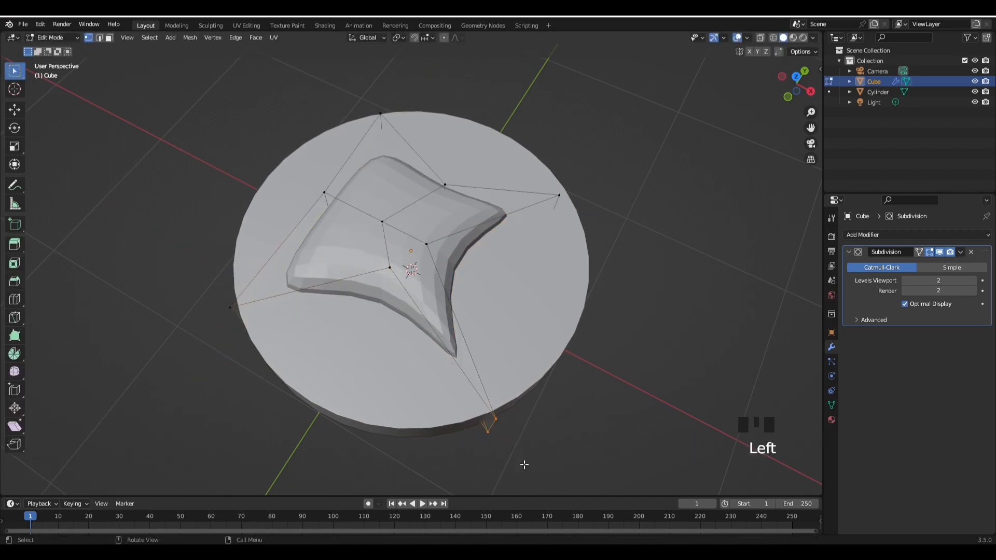
{"action": "key", "text": "g"}
{"action": "key", "text": "x"}
{"action": "left_click", "coordinate": [454, 367]}
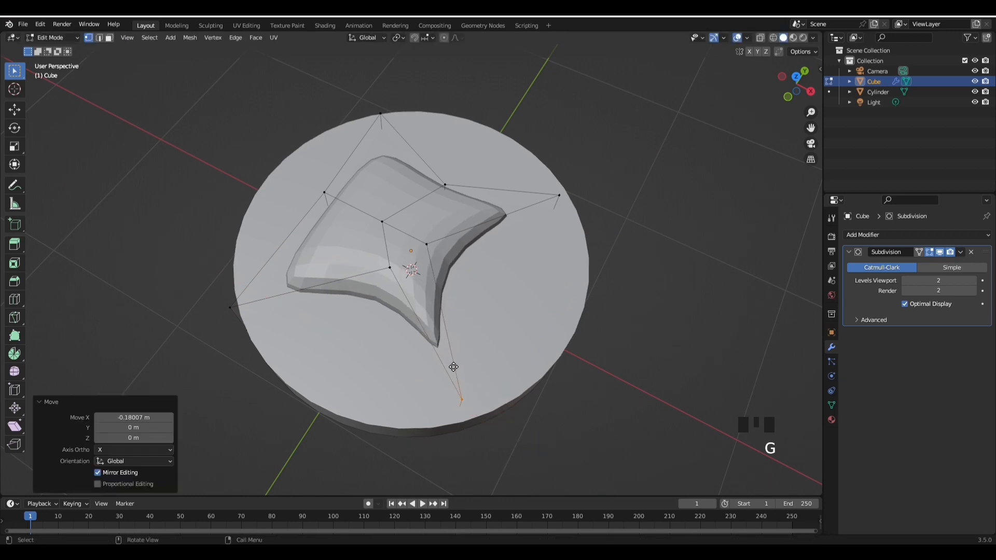
{"action": "key", "text": "g"}
{"action": "key", "text": "y"}
{"action": "left_click", "coordinate": [418, 398]}
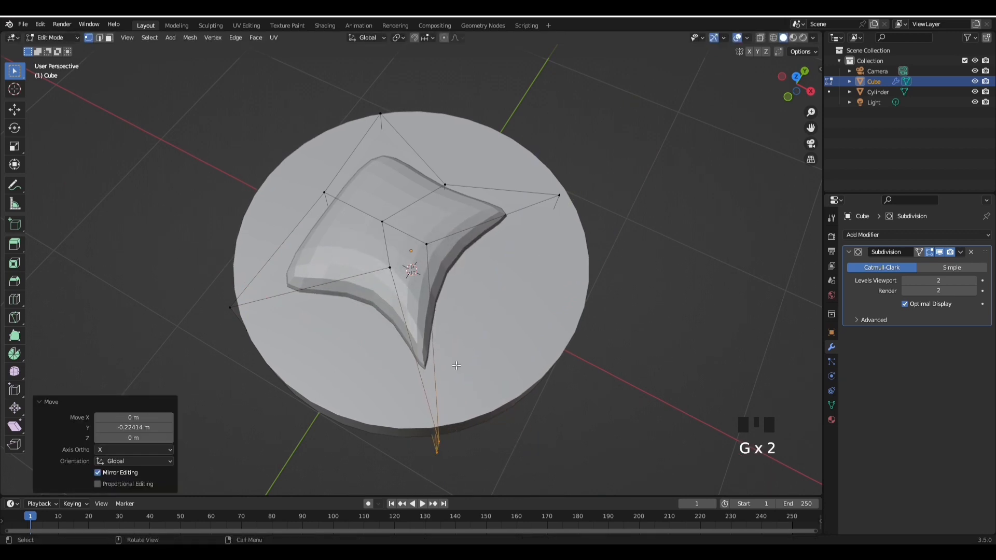
- Return to Object Mode and apply Shade Auto Smooth to the cushion
{"action": "middle_click_drag", "start_coordinate": [417, 398], "coordinate": [421, 351]}
{"action": "key", "text": "Tab"}
{"action": "right_click", "coordinate": [428, 271]}
{"action": "left_click", "coordinate": [427, 271]}
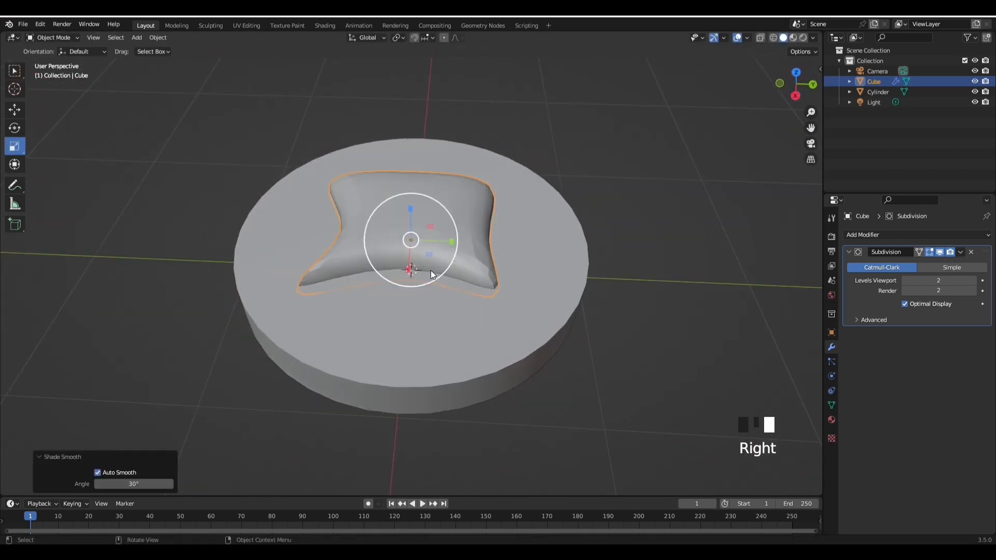
- Lower the cushion about 0.022 m along Z onto the disc
{"action": "middle_click_drag", "start_coordinate": [428, 271], "coordinate": [446, 225]}
{"action": "key", "text": "g"}
{"action": "key", "text": "z"}
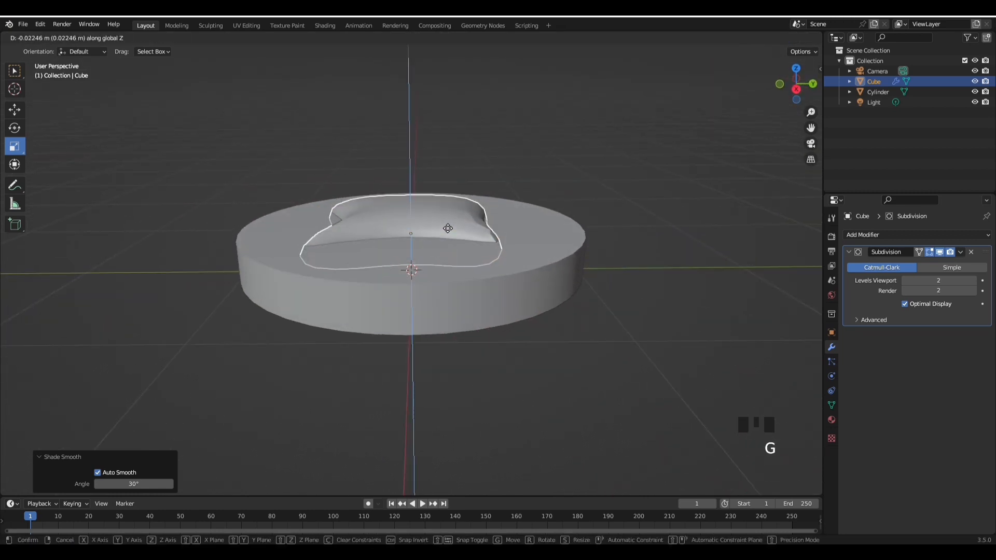
{"action": "left_click", "coordinate": [447, 229]}
- Apply the cushion's Subdivision modifier and deselect the cushion
{"action": "left_click", "coordinate": [960, 253]}
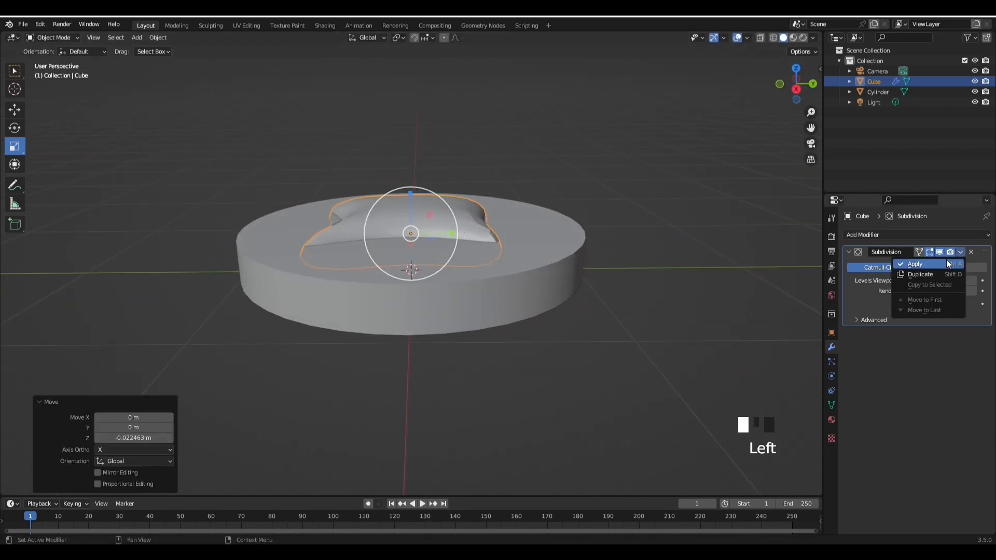
{"action": "left_click", "coordinate": [946, 261]}
{"action": "left_click", "coordinate": [509, 219]}
{"action": "mouse_move", "coordinate": [509, 219]}
{"action": "middle_mouse_down"}
{"action": "mouse_move", "coordinate": [558, 234]}
{"action": "mouse_move", "coordinate": [494, 195]}
{"action": "mouse_move", "coordinate": [462, 208]}
{"action": "mouse_move", "coordinate": [527, 217]}
{"action": "middle_mouse_up"}
{"action": "scroll", "coordinate": [493, 266], "scroll_direction": "down", "scroll_amount": 2}
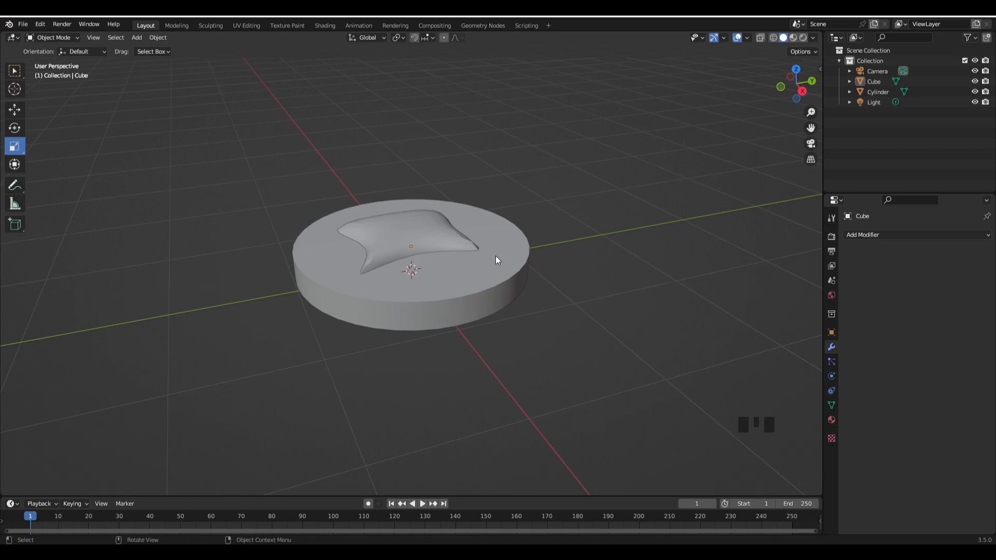
- Add a 40-vertex cylinder mesh at the origin and scale it down to much narrower than the disc
{"action": "middle_click_drag", "start_coordinate": [496, 261], "coordinate": [454, 263]}
{"action": "scroll", "coordinate": [459, 266], "scroll_direction": "down", "scroll_amount": 2}
{"action": "key", "text": "shift+a"}
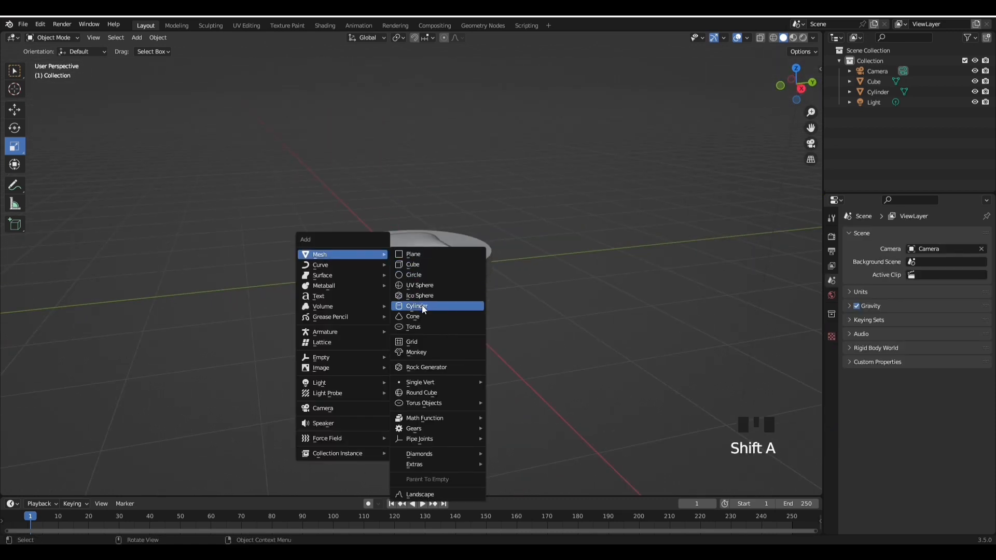
{"action": "left_click", "coordinate": [422, 307]}
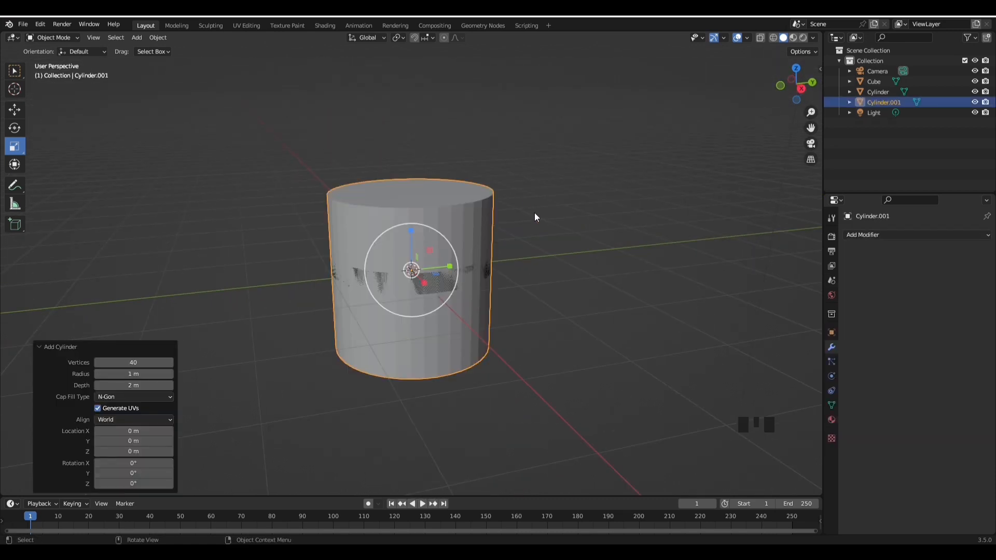
{"action": "key", "text": "s"}
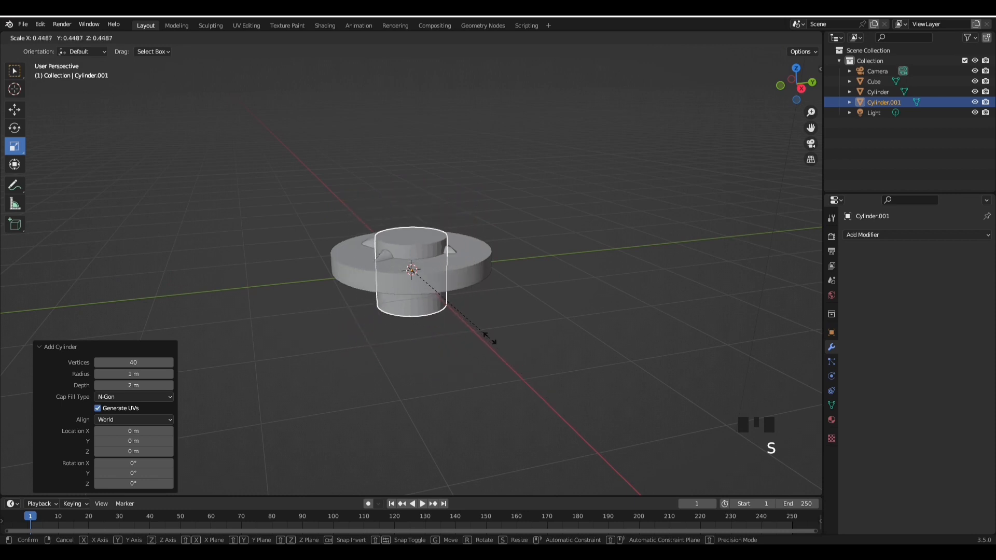
{"action": "left_click", "coordinate": [459, 310]}
- Raise the small cylinder about 1.08 m along Z and scale its height by about 0.76
{"action": "key", "text": "g"}
{"action": "key", "text": "z"}
{"action": "left_click", "coordinate": [412, 160]}
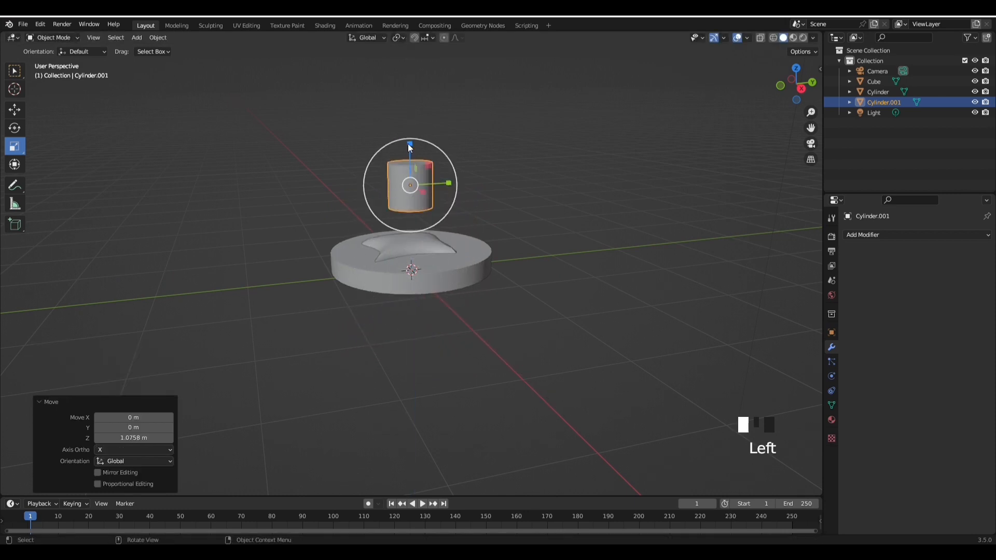
{"action": "left_click_drag", "start_coordinate": [408, 144], "coordinate": [408, 156]}
- Add a Bevel modifier with the default 0.1 m amount to the small cylinder
{"action": "left_click", "coordinate": [913, 235]}
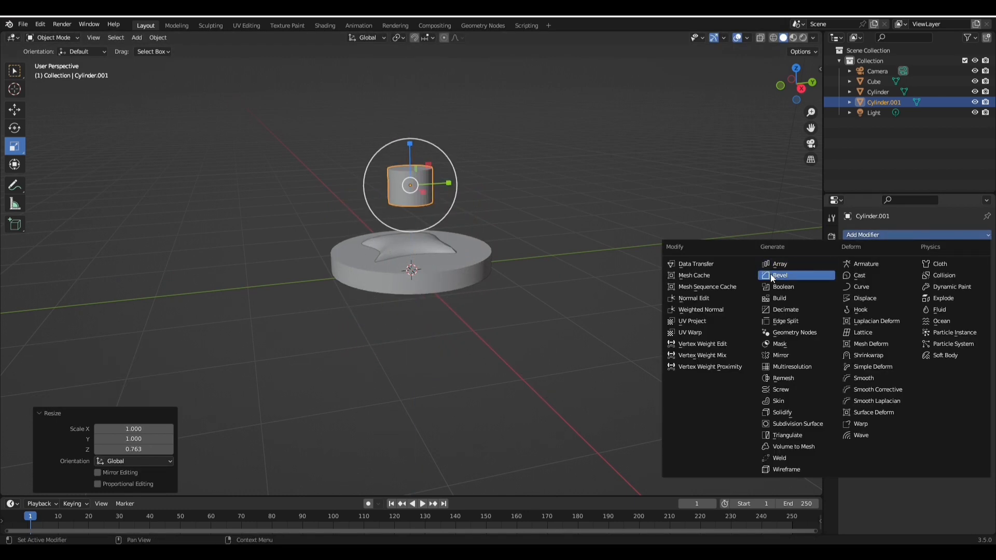
{"action": "left_click", "coordinate": [773, 276]}
{"action": "middle_click_drag", "start_coordinate": [522, 211], "coordinate": [520, 256]}
{"action": "scroll", "coordinate": [520, 255], "scroll_direction": "up", "scroll_amount": 2}
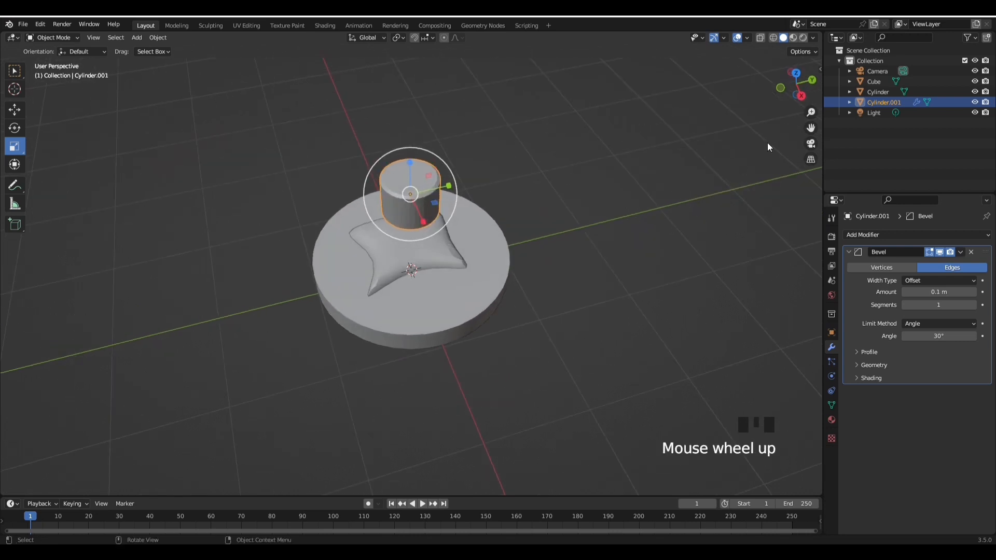
- In the right orthographic view, duplicate the small cylinder, shrink the copy and place it overlapping the original's upper end
{"action": "left_click", "coordinate": [803, 96]}
{"action": "left_click", "coordinate": [93, 37]}
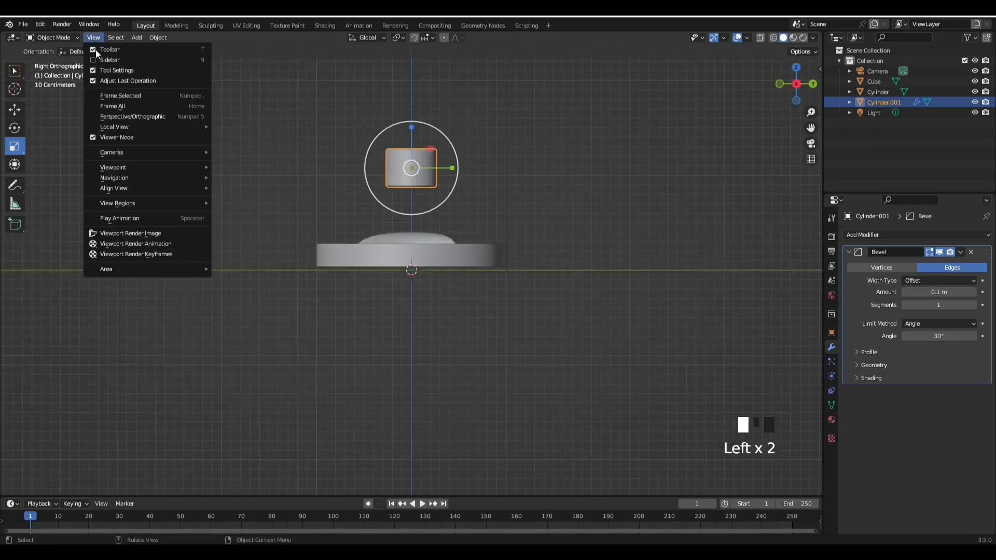
{"action": "left_click", "coordinate": [110, 96]}
{"action": "scroll", "coordinate": [413, 297], "scroll_direction": "down", "scroll_amount": 9}
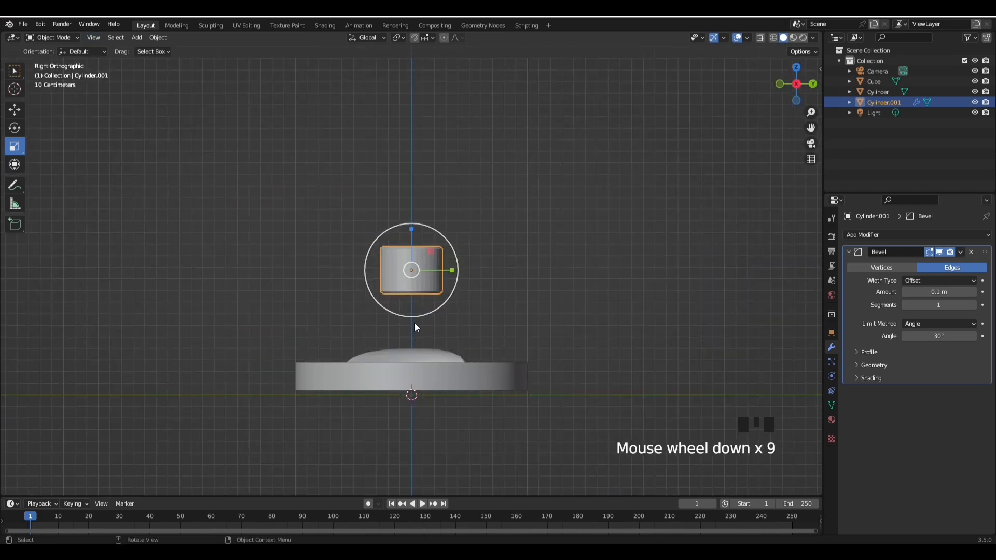
{"action": "right_click", "coordinate": [374, 317]}
{"action": "left_click", "coordinate": [366, 328]}
{"action": "right_click", "coordinate": [394, 289]}
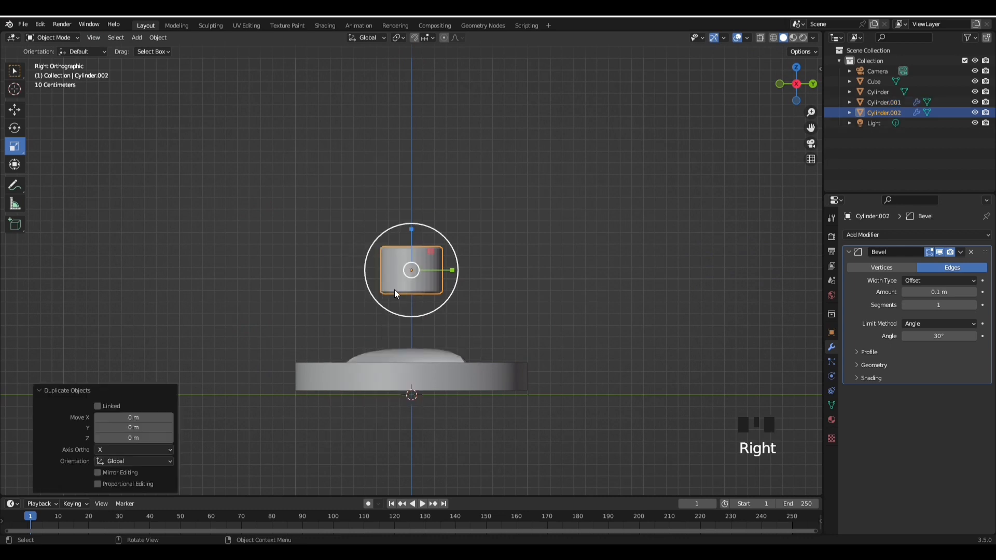
{"action": "key", "text": "g"}
{"action": "left_click", "coordinate": [389, 273]}
{"action": "key", "text": "s"}
{"action": "left_click", "coordinate": [531, 302]}
{"action": "key", "text": "g"}
{"action": "left_click", "coordinate": [542, 285]}
- Tilt the second cylinder slightly, scale it by about 1.175 and seat it centrally on the first one
{"action": "key", "text": "r"}
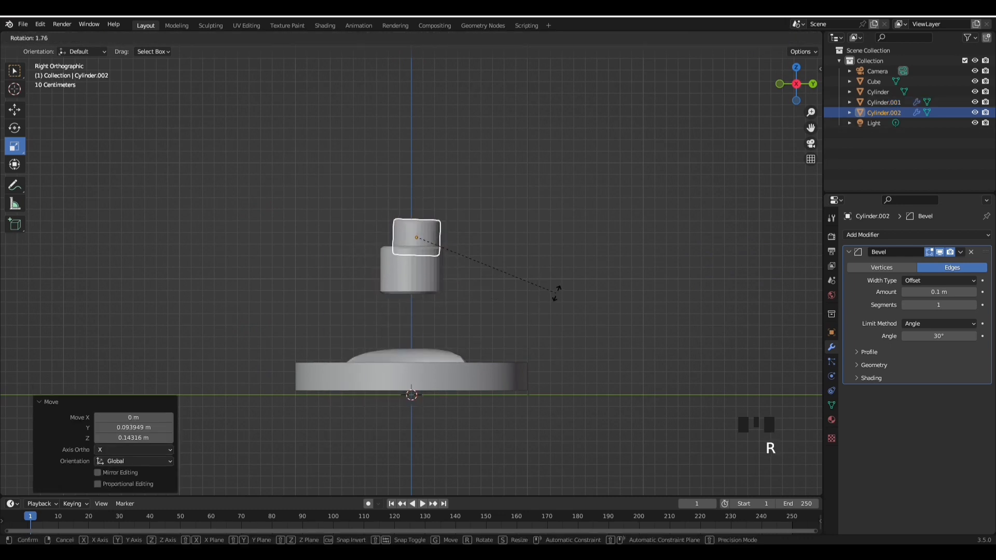
{"action": "key", "text": "g"}
{"action": "left_click", "coordinate": [553, 291]}
{"action": "key", "text": "s"}
{"action": "left_click", "coordinate": [577, 307]}
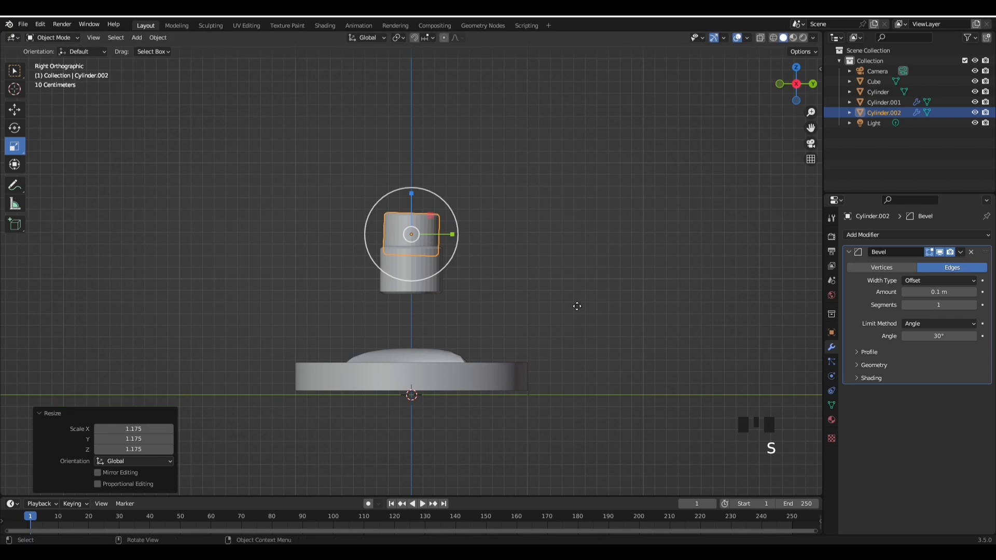
{"action": "key", "text": "g"}
{"action": "left_click", "coordinate": [577, 306]}
- Duplicate the second cylinder, move the copy up about 0.3 m as the third segment and scale it down slightly
{"action": "right_click", "coordinate": [434, 263]}
{"action": "left_click", "coordinate": [435, 264]}
{"action": "key", "text": "g"}
{"action": "left_click", "coordinate": [501, 236]}
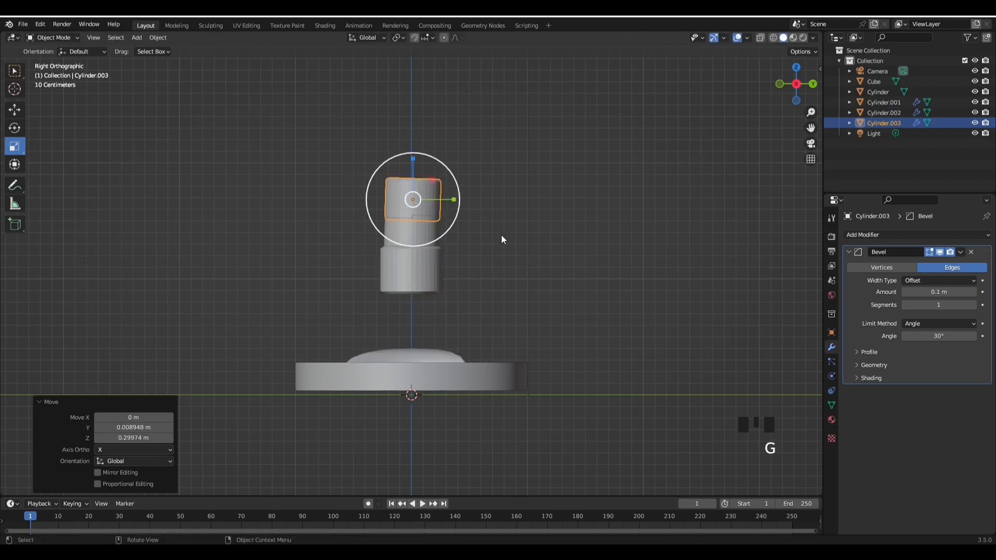
{"action": "key", "text": "s"}
{"action": "left_click", "coordinate": [460, 219]}
- Duplicate the third segment, scale the copy down and place it on top as the fourth segment
{"action": "right_click", "coordinate": [424, 214]}
{"action": "left_click", "coordinate": [425, 214]}
{"action": "key", "text": "g"}
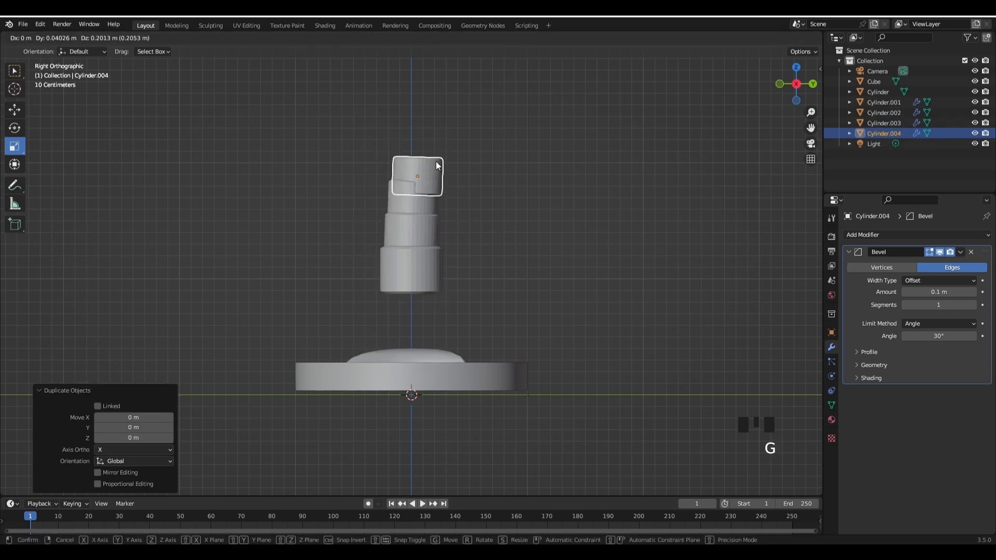
{"action": "left_click", "coordinate": [437, 164]}
{"action": "key", "text": "s"}
{"action": "left_click", "coordinate": [491, 219]}
{"action": "key", "text": "g"}
{"action": "left_click", "coordinate": [488, 215]}
- Rotate the fourth segment slightly and nudge it into line with the stack
{"action": "key", "text": "r"}
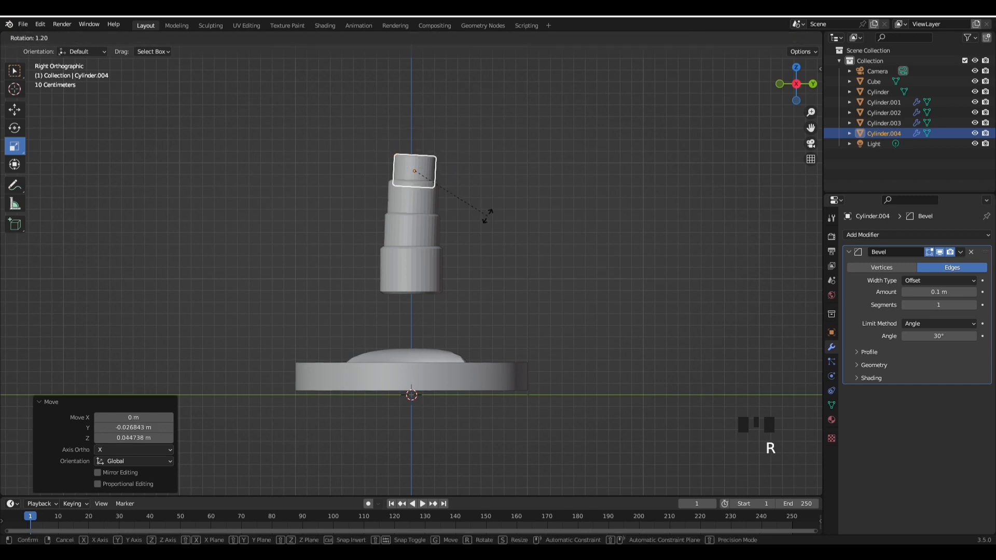
{"action": "left_click", "coordinate": [488, 215]}
{"action": "key", "text": "g"}
{"action": "left_click", "coordinate": [475, 207]}
- Duplicate the fourth segment, scale the copy by about 0.8 and seat it on top as the fifth segment
{"action": "right_click", "coordinate": [403, 187]}
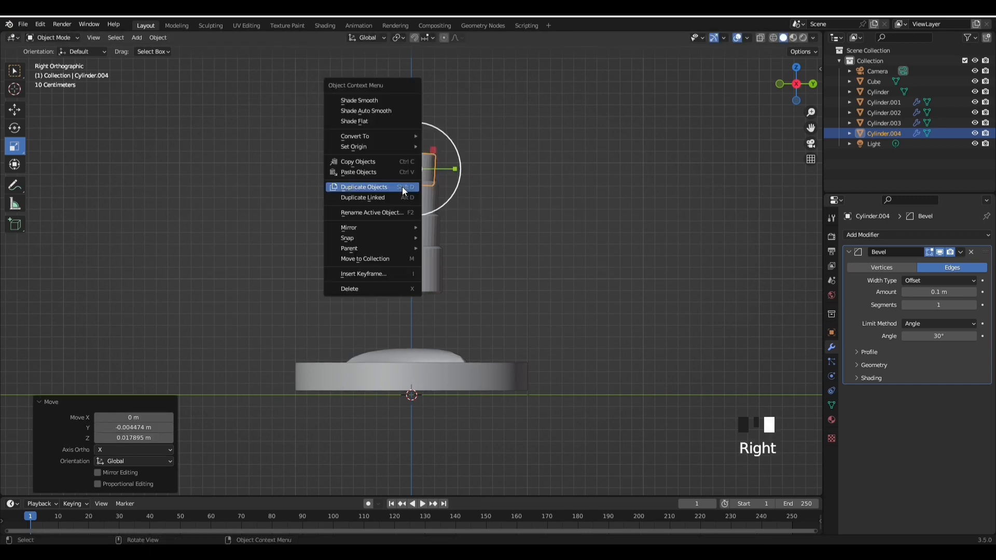
{"action": "left_click", "coordinate": [402, 187]}
{"action": "key", "text": "g"}
{"action": "left_click", "coordinate": [489, 166]}
{"action": "key", "text": "s"}
{"action": "left_click", "coordinate": [490, 167]}
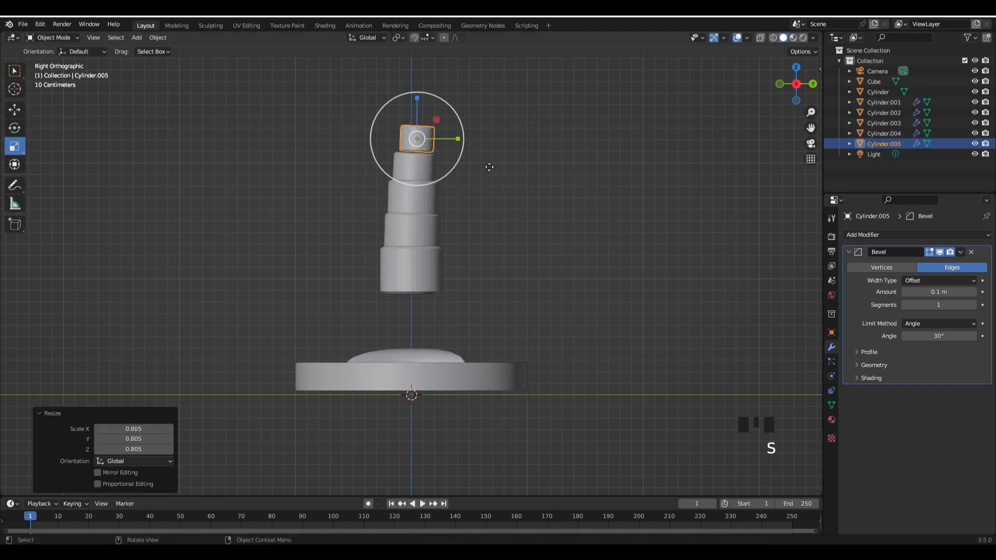
{"action": "key", "text": "g"}
{"action": "left_click", "coordinate": [489, 177]}
- Duplicate the fifth segment, scale the copy by about 0.79 and align it on top as the sixth segment
{"action": "right_click", "coordinate": [409, 174]}
{"action": "left_click", "coordinate": [409, 173]}
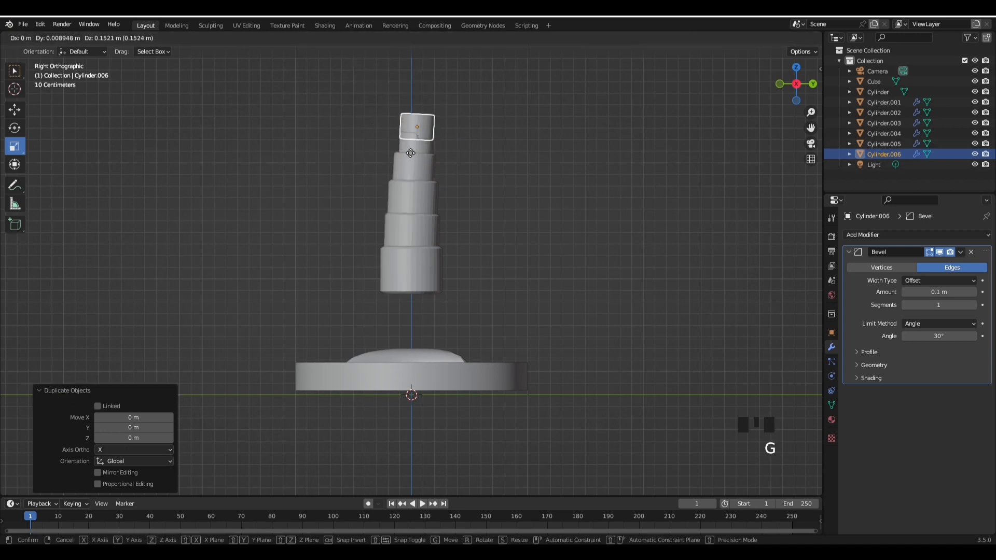
{"action": "left_click", "coordinate": [411, 153]}
{"action": "key", "text": "s"}
{"action": "left_click", "coordinate": [475, 167]}
{"action": "key", "text": "g"}
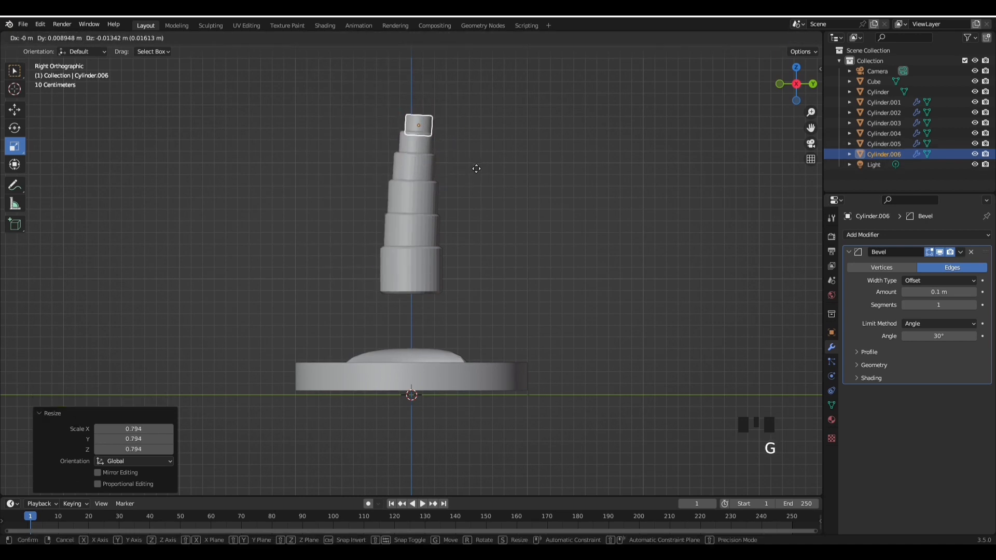
{"action": "left_click", "coordinate": [474, 168]}
{"action": "key", "text": "g"}
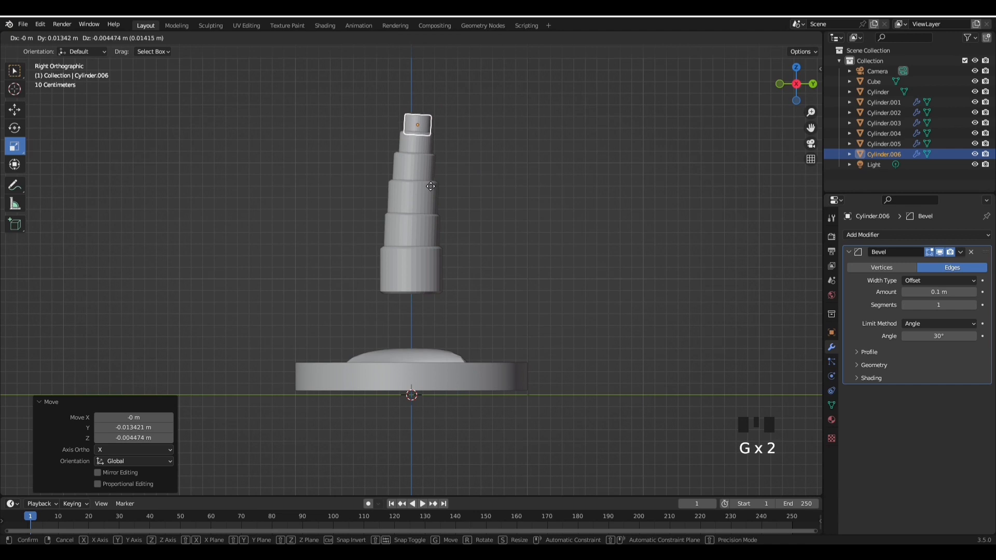
{"action": "left_click", "coordinate": [431, 187]}
- Duplicate the sixth segment, shrink the copy and seat it on top as the seventh segment
{"action": "right_click", "coordinate": [417, 186]}
{"action": "left_click", "coordinate": [417, 185]}
{"action": "left_click", "coordinate": [422, 157]}
{"action": "key", "text": "s"}
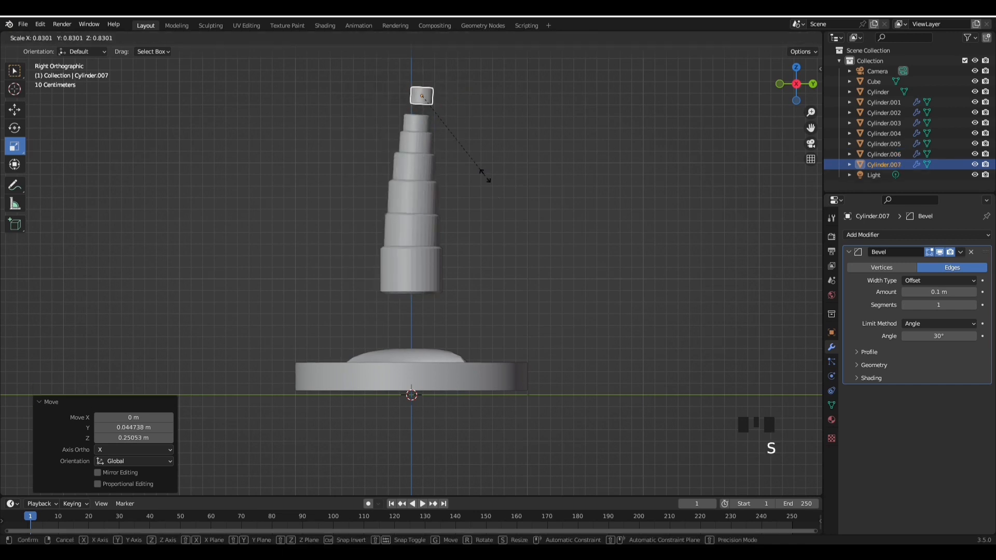
{"action": "left_click", "coordinate": [471, 178]}
{"action": "key", "text": "g"}
{"action": "left_click", "coordinate": [472, 183]}
- Select all seven stacked cylinder segments and join them into one object
{"action": "left_click", "coordinate": [477, 273]}
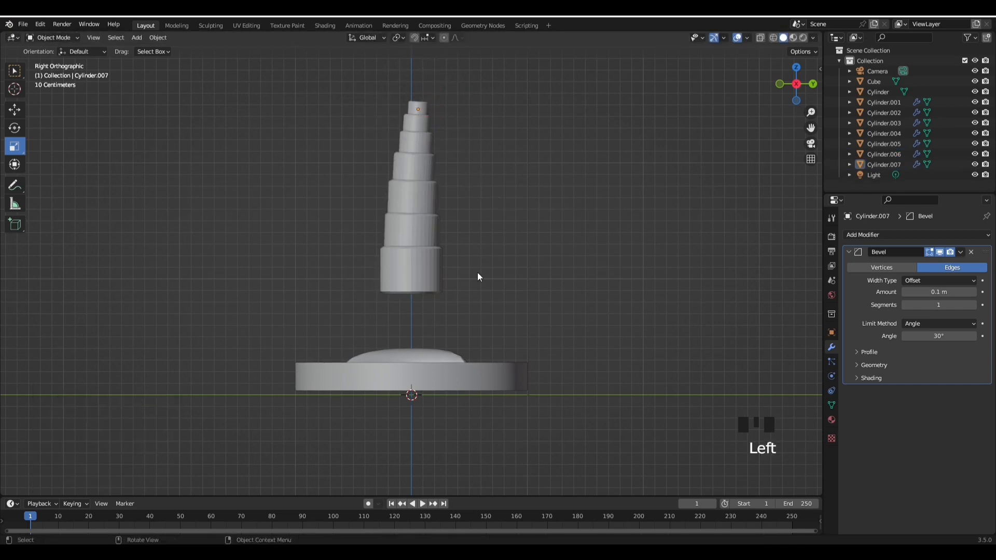
{"action": "left_click_drag", "start_coordinate": [473, 276], "coordinate": [401, 89]}
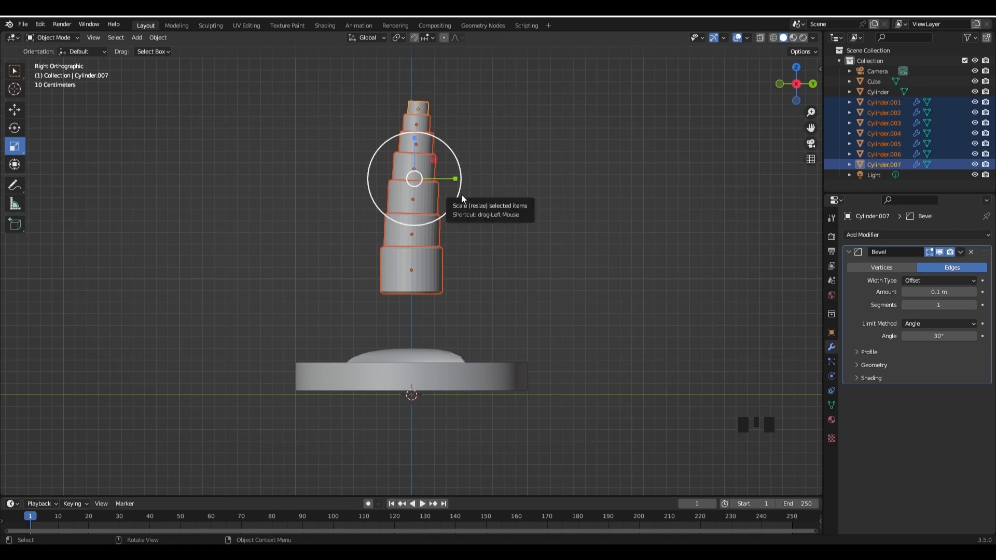
{"action": "key", "text": "ctrl+j"}
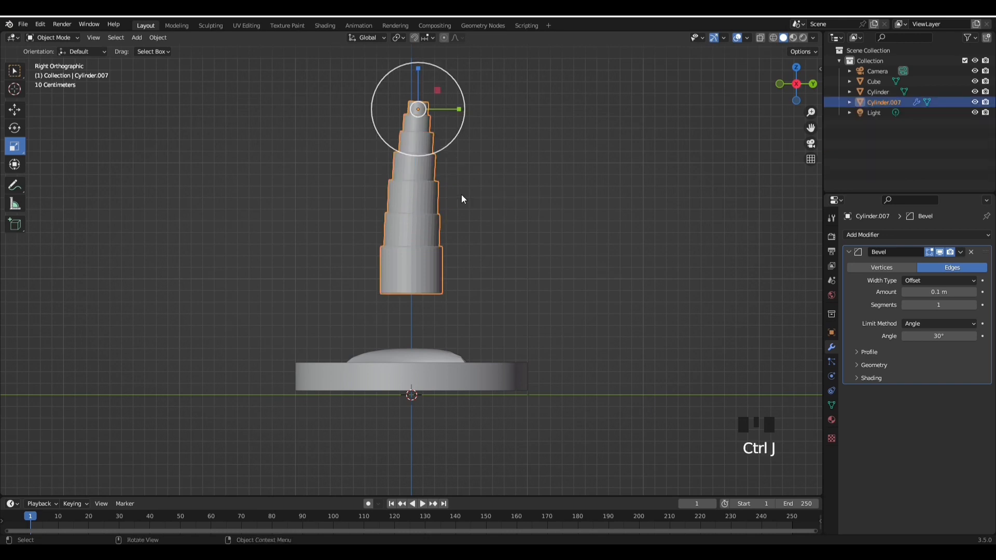
- Apply Shade Auto Smooth to the joined tapered column
{"action": "middle_click_drag", "start_coordinate": [462, 195], "coordinate": [520, 236]}
{"action": "right_click", "coordinate": [501, 183]}
{"action": "left_click", "coordinate": [478, 117]}
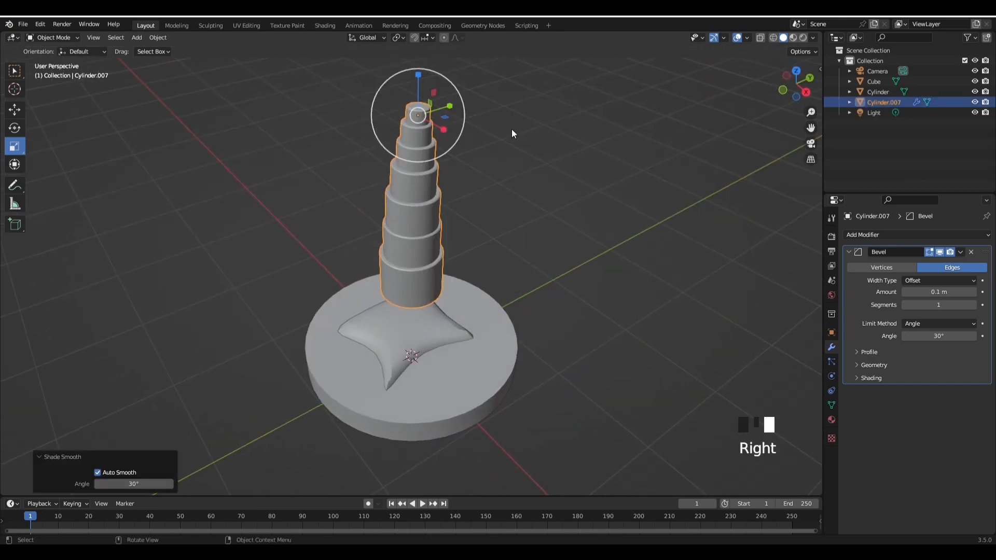
- Scale the joined tapered column uniformly by about 0.58
{"action": "scroll", "coordinate": [506, 155], "scroll_direction": "down", "scroll_amount": 2}
{"action": "middle_click_drag", "start_coordinate": [499, 175], "coordinate": [445, 192]}
{"action": "left_click", "coordinate": [438, 192]}
{"action": "key", "text": "s"}
{"action": "left_click", "coordinate": [480, 251]}
- Set the tapered column's origin to its geometry and scale the column uniformly by about 0.38
{"action": "right_click", "coordinate": [403, 192]}
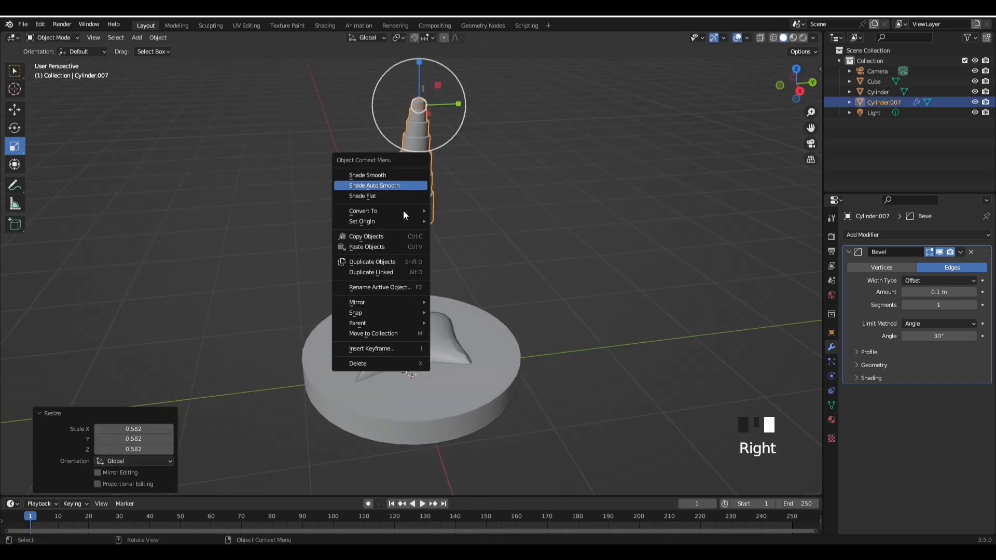
{"action": "mouse_move", "coordinate": [399, 222]}
{"action": "left_click", "coordinate": [481, 229]}
{"action": "key", "text": "s"}
{"action": "left_click", "coordinate": [508, 223]}
- Move the column about -0.25 m along Y and lower it onto the cushion
{"action": "key", "text": "g"}
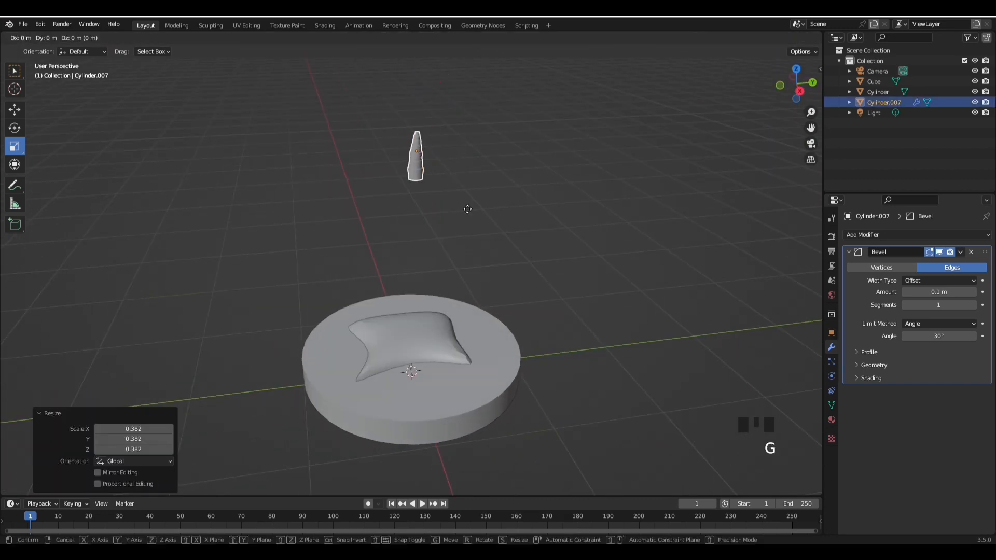
{"action": "key", "text": "g"}
{"action": "left_click", "coordinate": [449, 334]}
{"action": "middle_click_drag", "start_coordinate": [447, 330], "coordinate": [471, 303]}
{"action": "scroll", "coordinate": [471, 303], "scroll_direction": "up", "scroll_amount": 1}
{"action": "key", "text": "g"}
{"action": "key", "text": "z"}
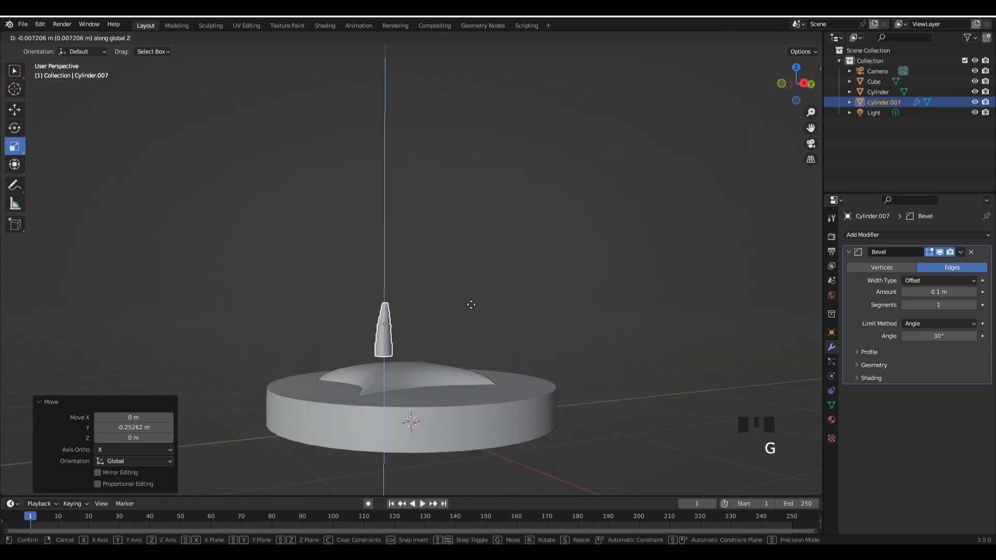
{"action": "left_click", "coordinate": [470, 307]}
- Stretch the column along Z by about 1.13 and adjust its height on the cushion
{"action": "left_click", "coordinate": [93, 37]}
{"action": "left_click", "coordinate": [114, 94]}
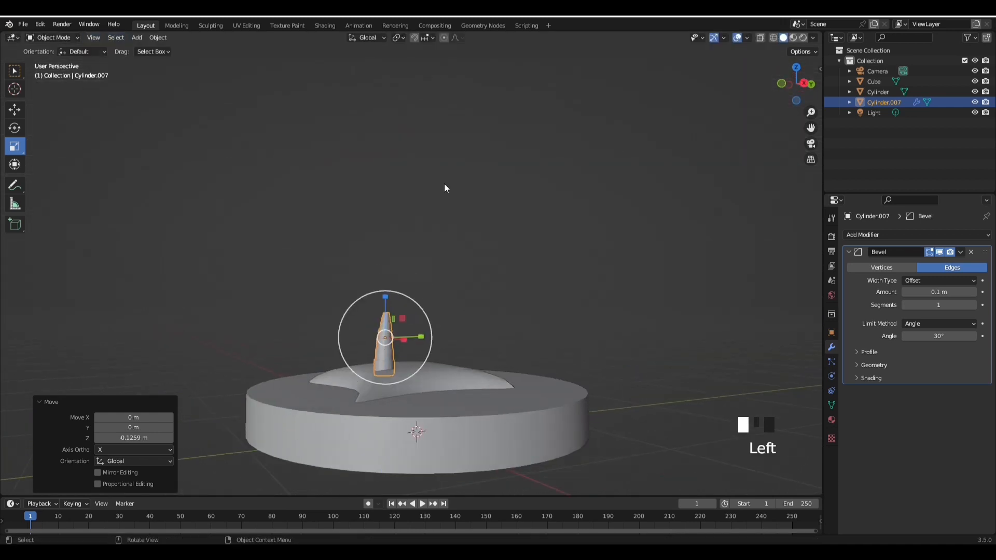
{"action": "scroll", "coordinate": [427, 207], "scroll_direction": "down", "scroll_amount": 3}
{"action": "left_click_drag", "start_coordinate": [412, 212], "coordinate": [412, 207]}
{"action": "key", "text": "g"}
{"action": "key", "text": "z"}
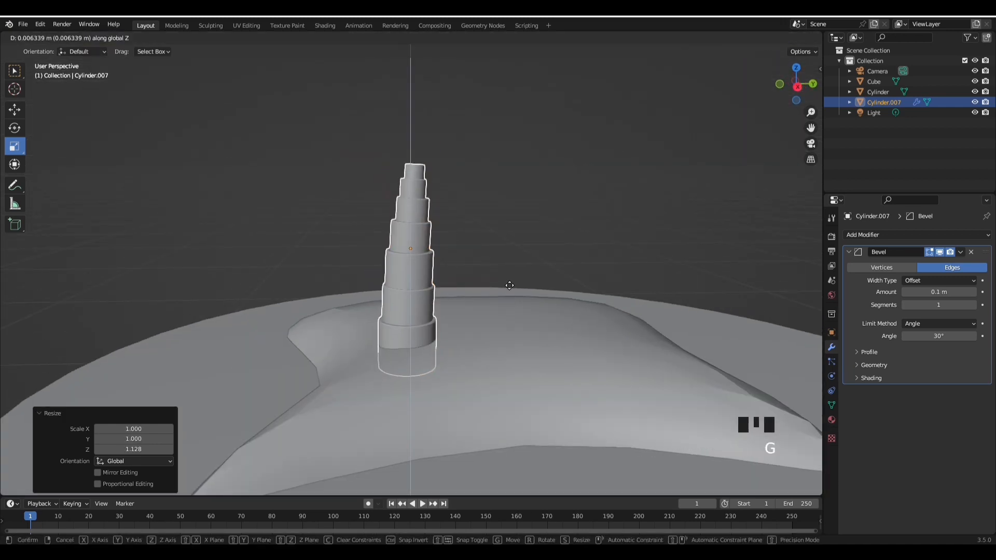
{"action": "left_click", "coordinate": [511, 272]}
- Fine-tune the column's overall size, finishing with a uniform scale of about 1.09, and lower it into the cushion
{"action": "key", "text": "s"}
{"action": "left_click", "coordinate": [530, 285]}
{"action": "left_click_drag", "start_coordinate": [459, 240], "coordinate": [457, 237]}
{"action": "key", "text": "s"}
{"action": "left_click", "coordinate": [461, 249]}
{"action": "key", "text": "g"}
{"action": "key", "text": "z"}
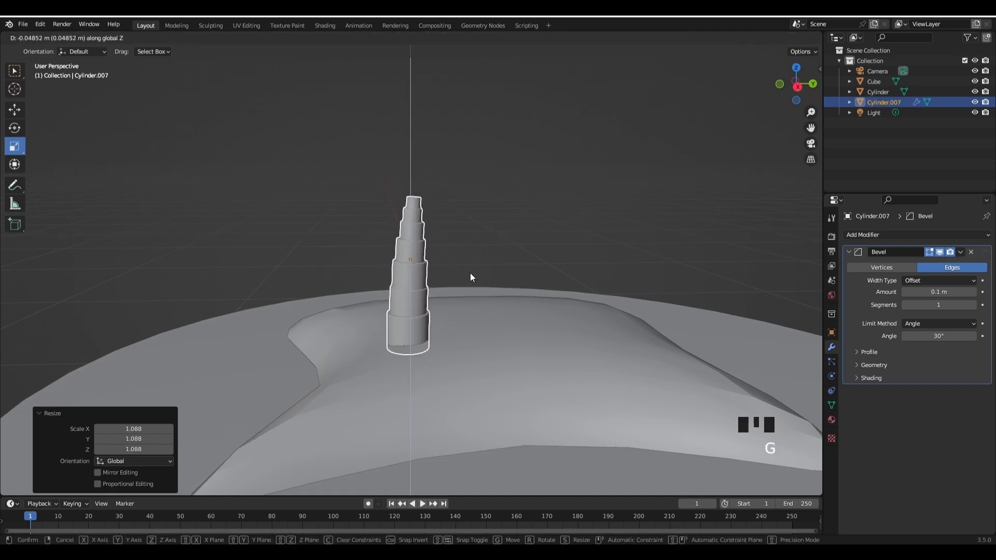
{"action": "left_click", "coordinate": [470, 273]}
- Scale the column uniformly by about 1.52 and raise it along Z so its base meets the cushion
{"action": "middle_click_drag", "start_coordinate": [470, 273], "coordinate": [534, 229]}
{"action": "scroll", "coordinate": [497, 243], "scroll_direction": "down", "scroll_amount": 3}
{"action": "scroll", "coordinate": [465, 238], "scroll_direction": "down", "scroll_amount": 2}
{"action": "left_click", "coordinate": [419, 257]}
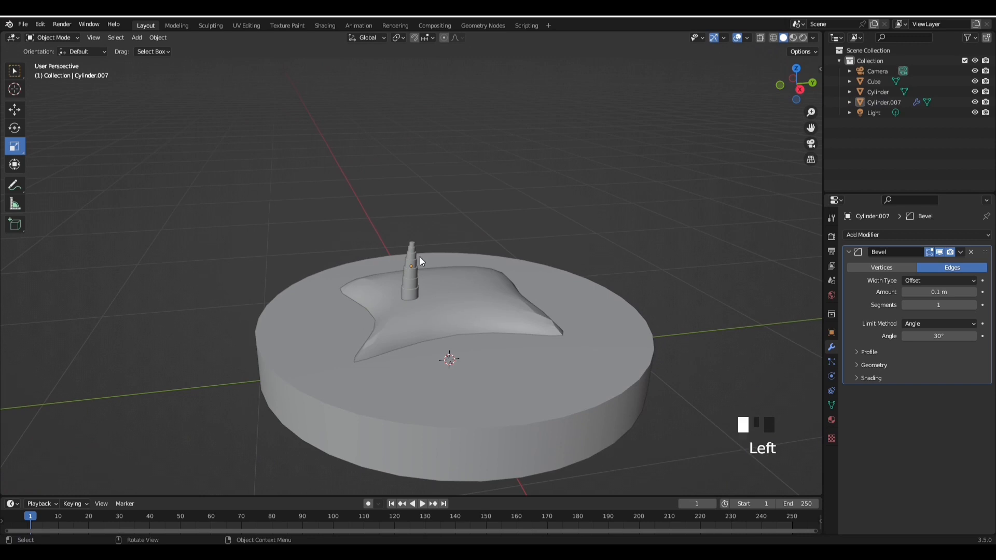
{"action": "left_click", "coordinate": [421, 258]}
{"action": "key", "text": "s"}
{"action": "left_click", "coordinate": [517, 287]}
{"action": "key", "text": "g"}
{"action": "key", "text": "z"}
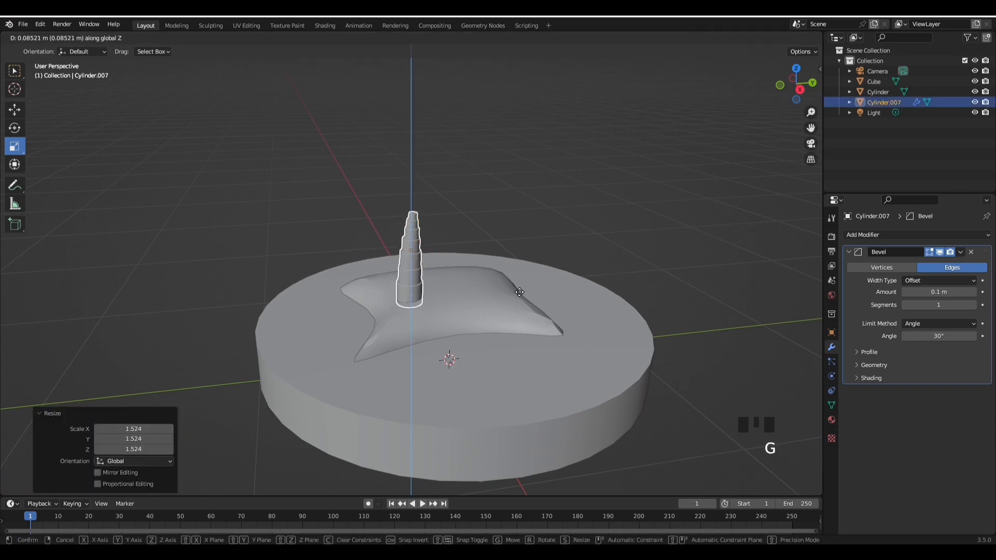
{"action": "left_click", "coordinate": [520, 292]}
- Scale the column down slightly and lower it about 0.025 m into the cushion
{"action": "key", "text": "s"}
{"action": "left_click", "coordinate": [507, 280]}
{"action": "key", "text": "g"}
{"action": "key", "text": "z"}
{"action": "left_click", "coordinate": [508, 285]}
- Shift the column slightly along Y, readjust its height on the cushion and deselect it
{"action": "key", "text": "g"}
{"action": "key", "text": "x"}
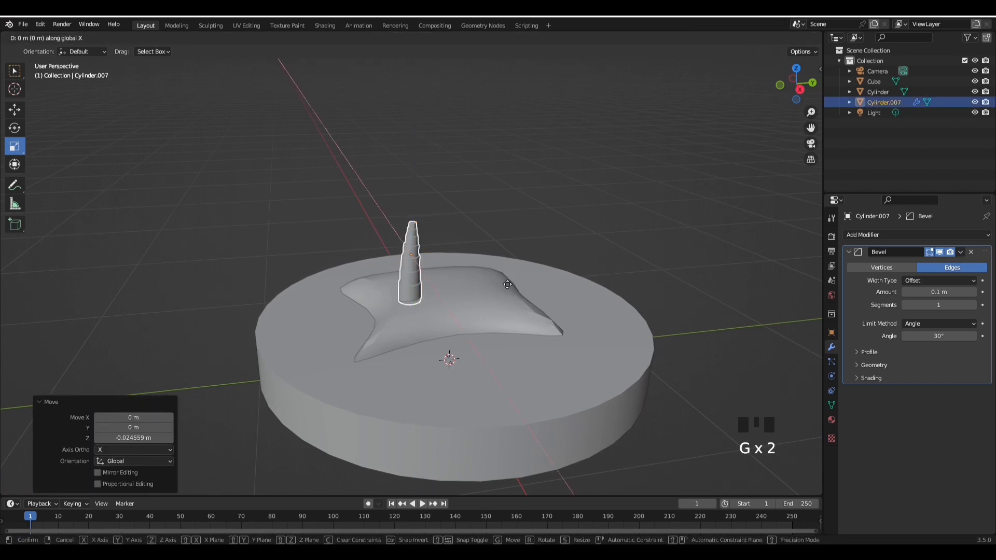
{"action": "key", "text": "y"}
{"action": "left_click", "coordinate": [505, 284]}
{"action": "key", "text": "g"}
{"action": "key", "text": "z"}
{"action": "left_click", "coordinate": [505, 281]}
{"action": "left_click", "coordinate": [510, 231]}
- Add a UV sphere, shrink it to a small ball and raise it about 0.63 m above the cushion
{"action": "mouse_move", "coordinate": [510, 231]}
{"action": "middle_mouse_down"}
{"action": "mouse_move", "coordinate": [556, 219]}
{"action": "mouse_move", "coordinate": [503, 224]}
{"action": "middle_mouse_up"}
{"action": "key", "text": "shift+a"}
{"action": "mouse_move", "coordinate": [329, 207]}
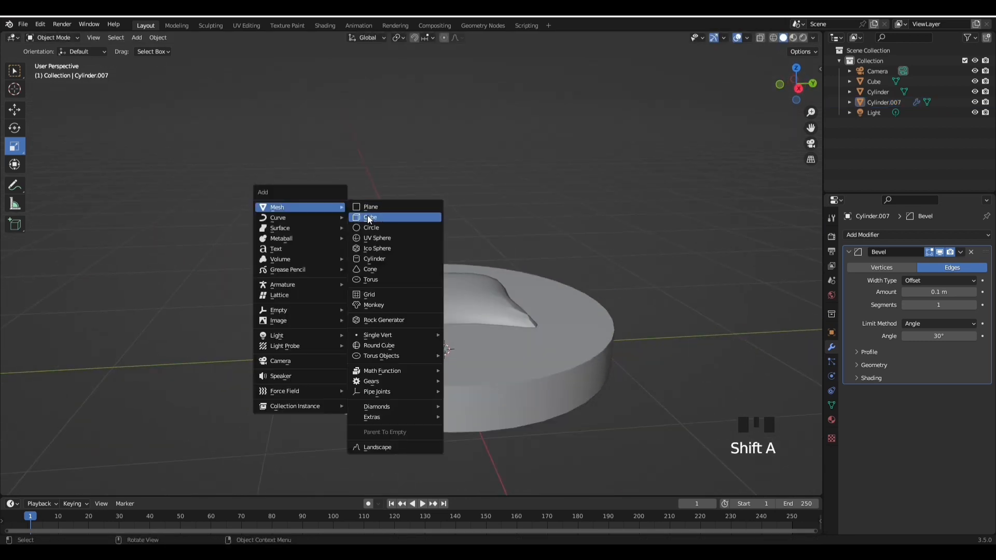
{"action": "left_click", "coordinate": [384, 239]}
{"action": "key", "text": "s"}
{"action": "left_click", "coordinate": [455, 353]}
{"action": "key", "text": "g"}
{"action": "key", "text": "z"}
{"action": "left_click", "coordinate": [456, 259]}
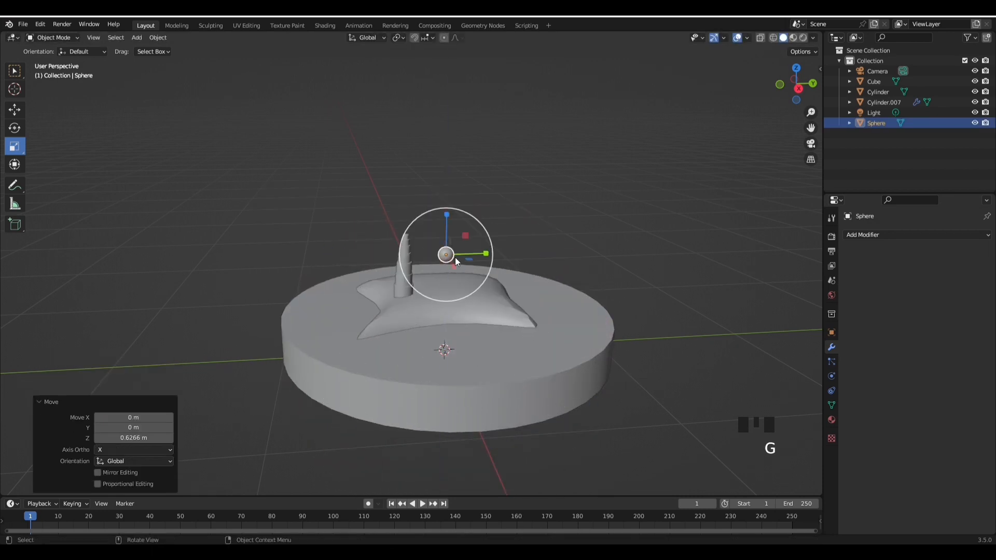
- Move the small sphere about -0.26 m along Y over the column and raise it to the column's tip
{"action": "scroll", "coordinate": [456, 258], "scroll_direction": "up", "scroll_amount": 4}
{"action": "middle_click_drag", "start_coordinate": [456, 259], "coordinate": [490, 285]}
{"action": "key", "text": "g"}
{"action": "key", "text": "x"}
{"action": "key", "text": "y"}
{"action": "left_click", "coordinate": [441, 288]}
{"action": "key", "text": "g"}
{"action": "key", "text": "z"}
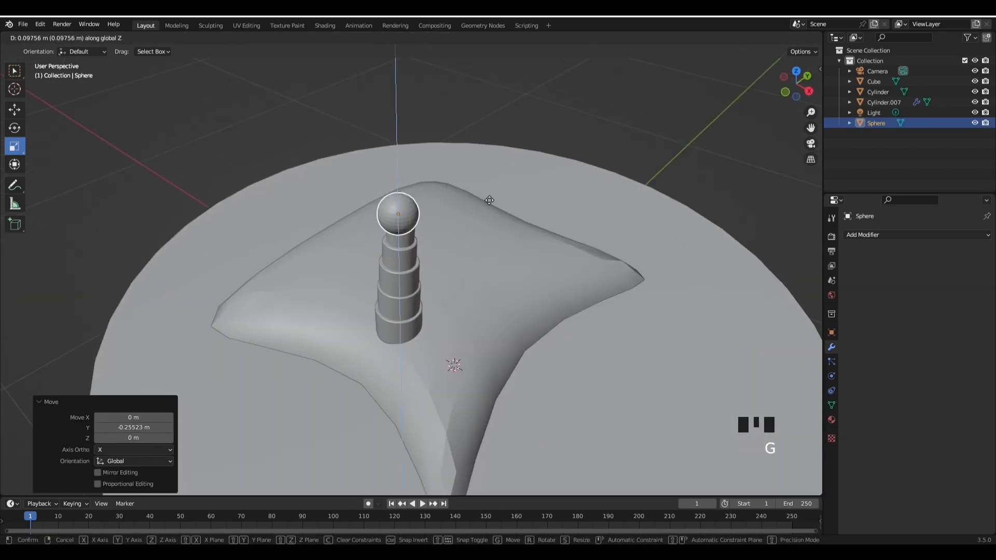
{"action": "left_click", "coordinate": [461, 181]}
- Apply Shade Auto Smooth to the sphere, then shrink it and place it against the column's tip
{"action": "right_click", "coordinate": [462, 180]}
{"action": "left_click", "coordinate": [444, 136]}
{"action": "scroll", "coordinate": [487, 189], "scroll_direction": "down", "scroll_amount": 3}
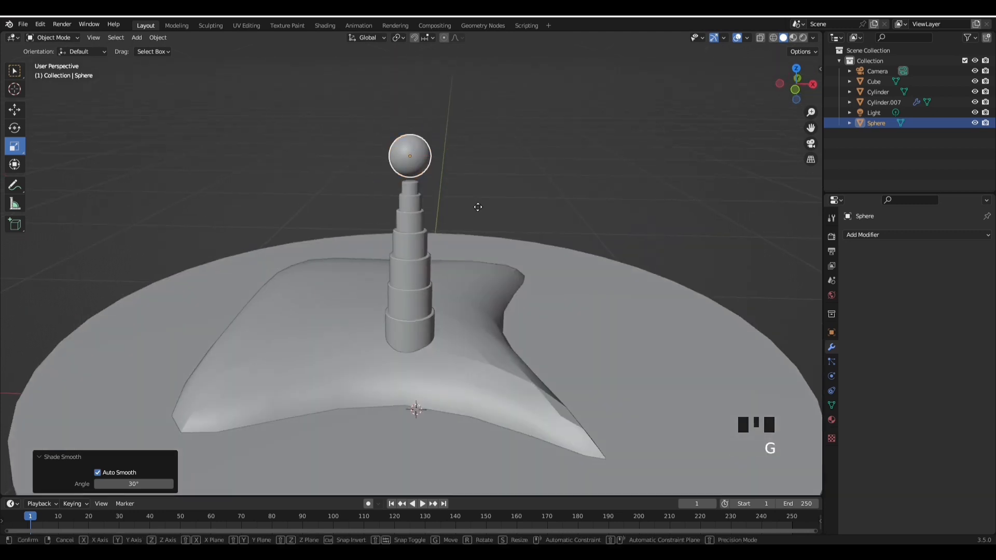
{"action": "key", "text": "s"}
{"action": "left_click", "coordinate": [488, 188]}
{"action": "key", "text": "g"}
{"action": "left_click", "coordinate": [481, 204]}
{"action": "middle_click_drag", "start_coordinate": [480, 204], "coordinate": [549, 251]}
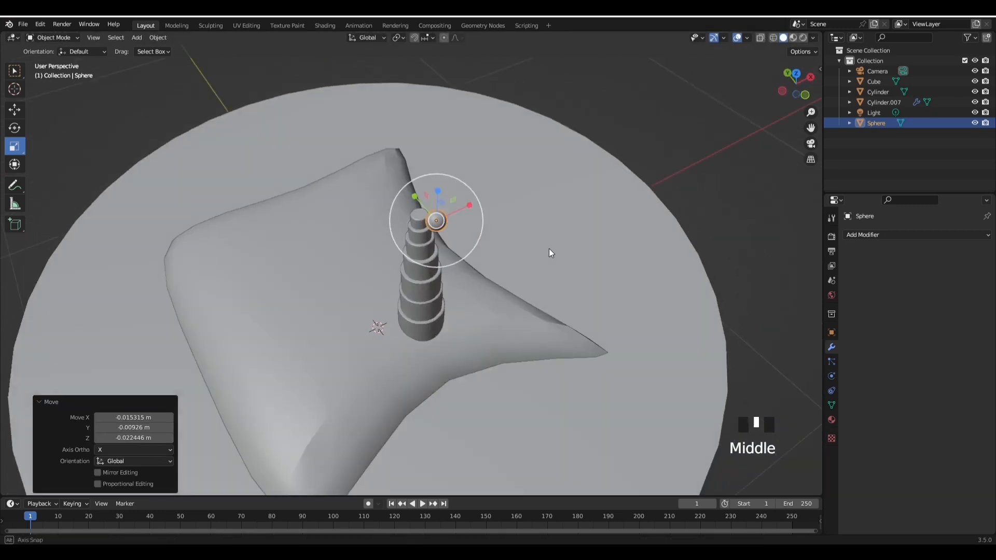
- Duplicate the small sphere and move the copy along Y and X to the opposite side of the column's tip
{"action": "scroll", "coordinate": [407, 237], "scroll_direction": "up", "scroll_amount": 2}
{"action": "right_click", "coordinate": [406, 238]}
{"action": "left_click", "coordinate": [388, 318]}
{"action": "right_click", "coordinate": [388, 319]}
{"action": "key", "text": "g"}
{"action": "key", "text": "y"}
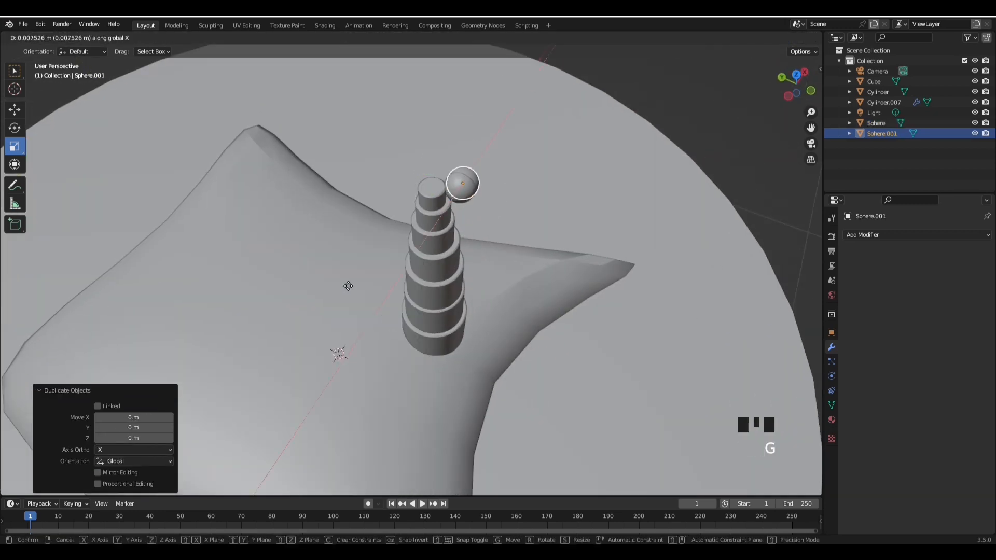
{"action": "left_click", "coordinate": [350, 286]}
{"action": "key", "text": "g"}
{"action": "key", "text": "x"}
{"action": "left_click", "coordinate": [340, 240]}
- Duplicate the second sphere and place the third one between the other two, against the column's tip
{"action": "right_click", "coordinate": [339, 241]}
{"action": "left_click", "coordinate": [340, 241]}
{"action": "right_click", "coordinate": [339, 241]}
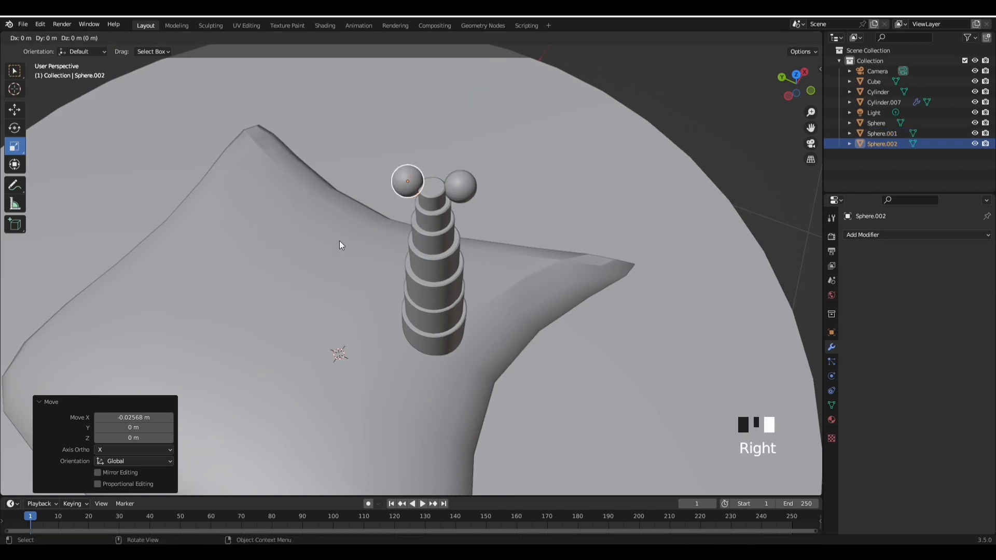
{"action": "key", "text": "g"}
{"action": "key", "text": "y"}
{"action": "left_click", "coordinate": [360, 253]}
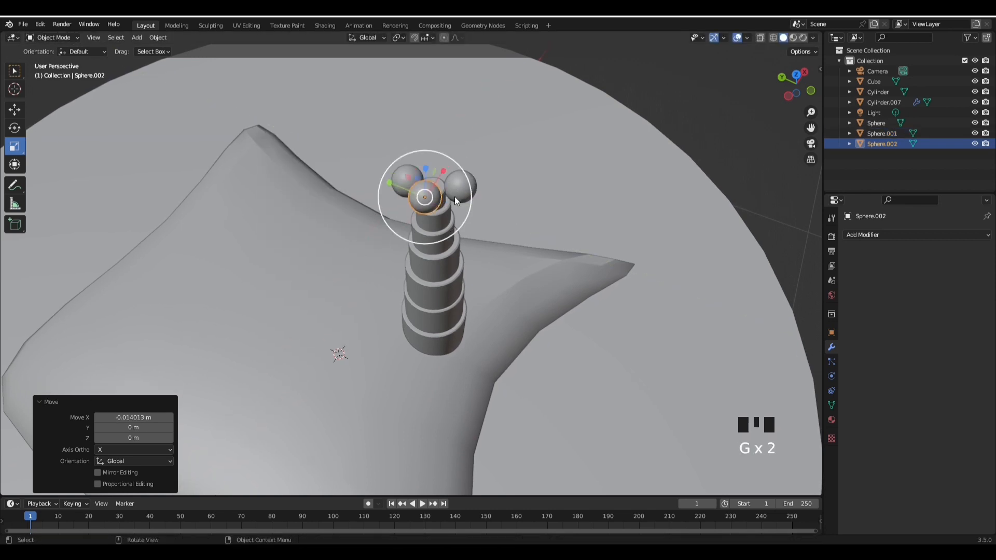
{"action": "key", "text": "g"}
- Duplicate one of the spheres, move the copy about 0.056 m along X and nudge it against the column's tip
{"action": "middle_click_drag", "start_coordinate": [454, 197], "coordinate": [395, 199]}
{"action": "left_click", "coordinate": [408, 176]}
{"action": "key", "text": "shift+d"}
{"action": "right_click", "coordinate": [375, 175]}
{"action": "key", "text": "g"}
{"action": "key", "text": "x"}
{"action": "left_click", "coordinate": [423, 184]}
{"action": "key", "text": "g"}
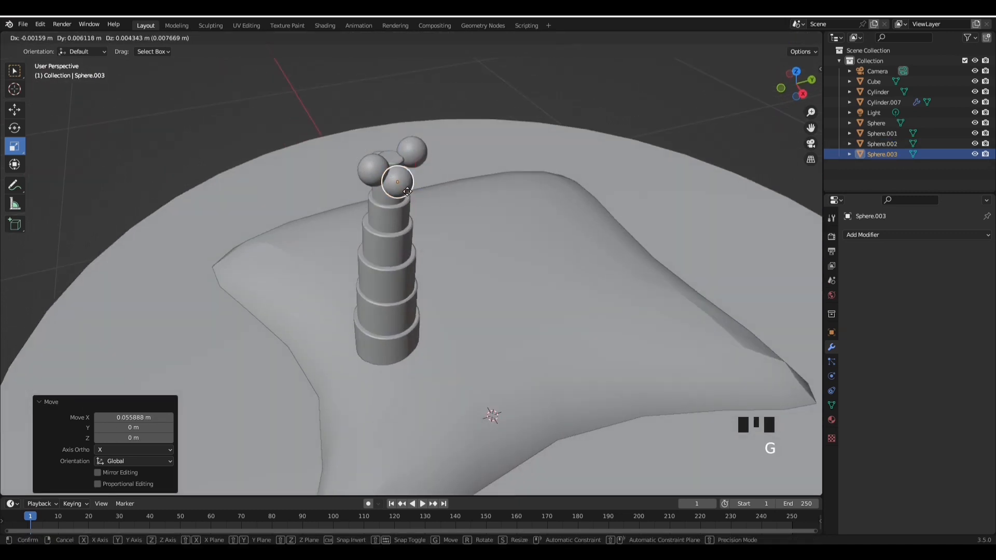
{"action": "left_click", "coordinate": [401, 193]}
{"action": "left_click", "coordinate": [626, 120]}
{"action": "middle_click_drag", "start_coordinate": [626, 120], "coordinate": [631, 171]}
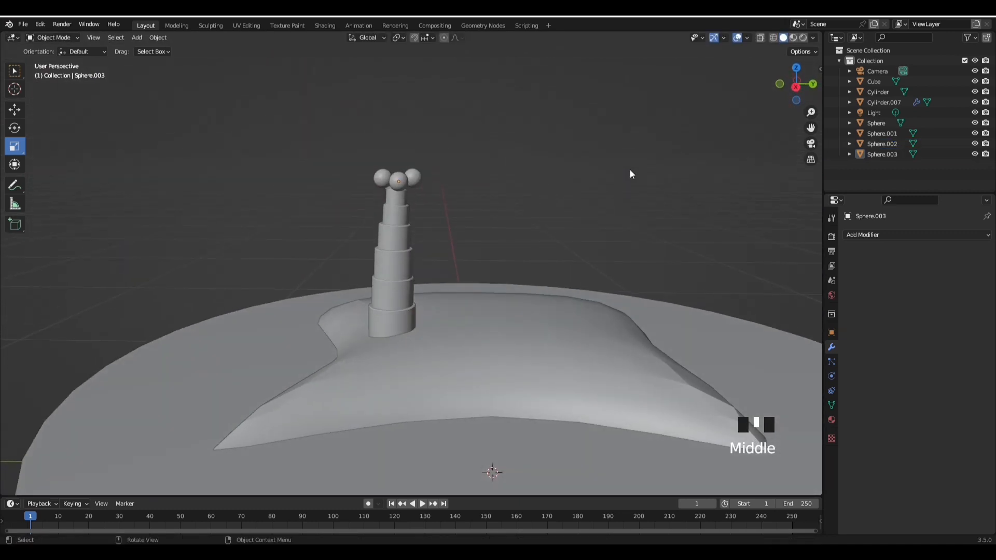
{"action": "scroll", "coordinate": [626, 167], "scroll_direction": "up", "scroll_amount": 1}
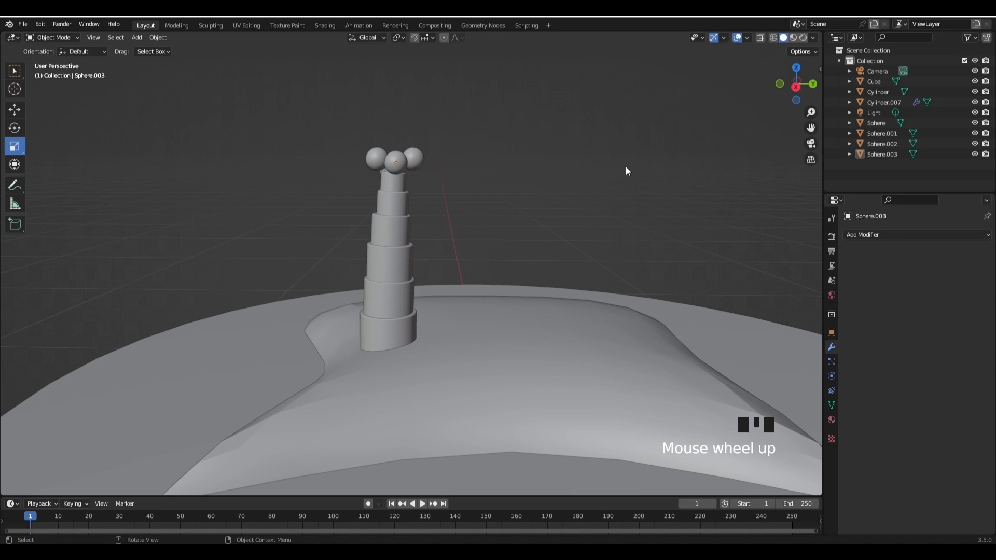
{"action": "scroll", "coordinate": [589, 178], "scroll_direction": "down", "scroll_amount": 5}
{"action": "middle_click_drag", "start_coordinate": [589, 178], "coordinate": [515, 213]}
{"action": "scroll", "coordinate": [425, 346], "scroll_direction": "down", "scroll_amount": 2}
{"action": "left_click", "coordinate": [425, 346]}
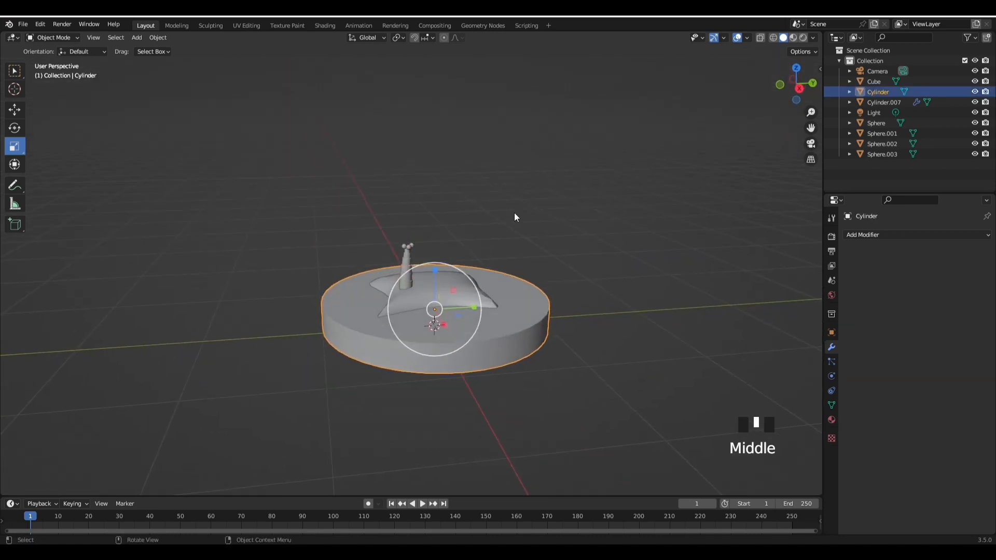
{"action": "left_click", "coordinate": [515, 213]}
- Add a 2 m mesh plane and raise it along Z above the column
{"action": "key", "text": "shift+a"}
{"action": "mouse_move", "coordinate": [363, 228]}
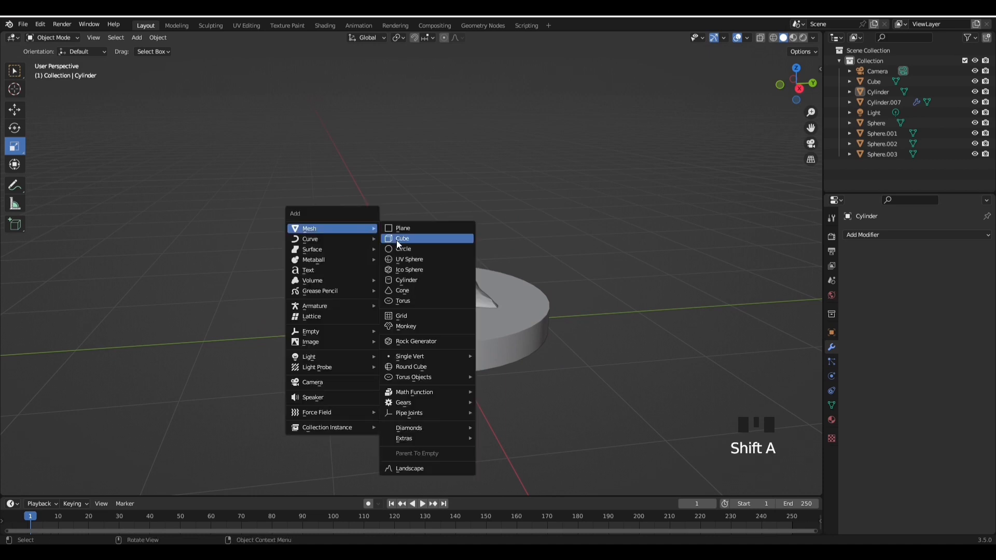
{"action": "left_click", "coordinate": [403, 232]}
{"action": "scroll", "coordinate": [466, 334], "scroll_direction": "down", "scroll_amount": 2}
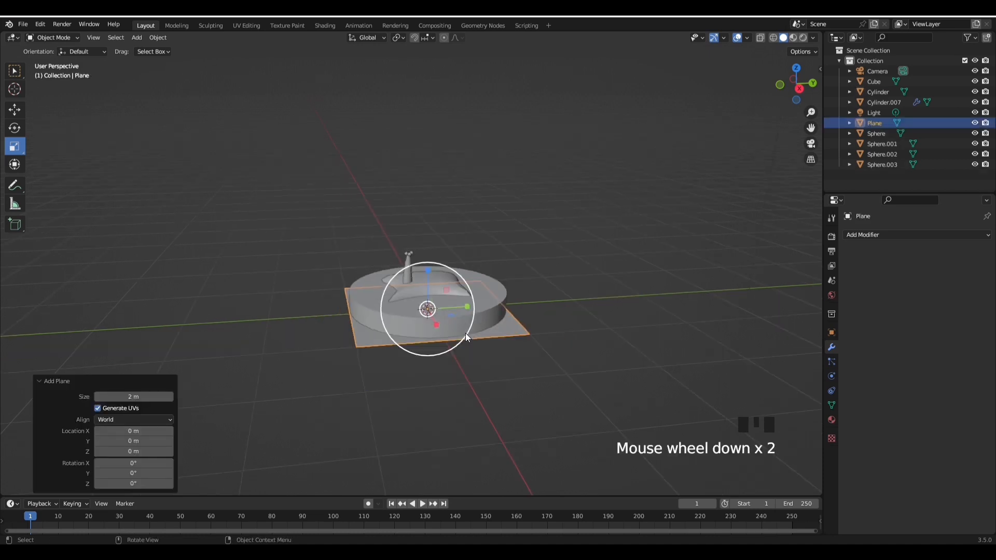
{"action": "key", "text": "g"}
{"action": "key", "text": "z"}
{"action": "left_click", "coordinate": [462, 230]}
- Narrow the plane along X and give it a Subdivision Surface modifier
{"action": "mouse_move", "coordinate": [472, 254]}
{"action": "middle_mouse_down"}
{"action": "mouse_move", "coordinate": [528, 326]}
{"action": "mouse_move", "coordinate": [456, 254]}
{"action": "middle_mouse_up"}
{"action": "left_click_drag", "start_coordinate": [456, 257], "coordinate": [446, 243]}
{"action": "key", "text": "x"}
{"action": "left_click", "coordinate": [914, 235]}
{"action": "left_click", "coordinate": [816, 419]}
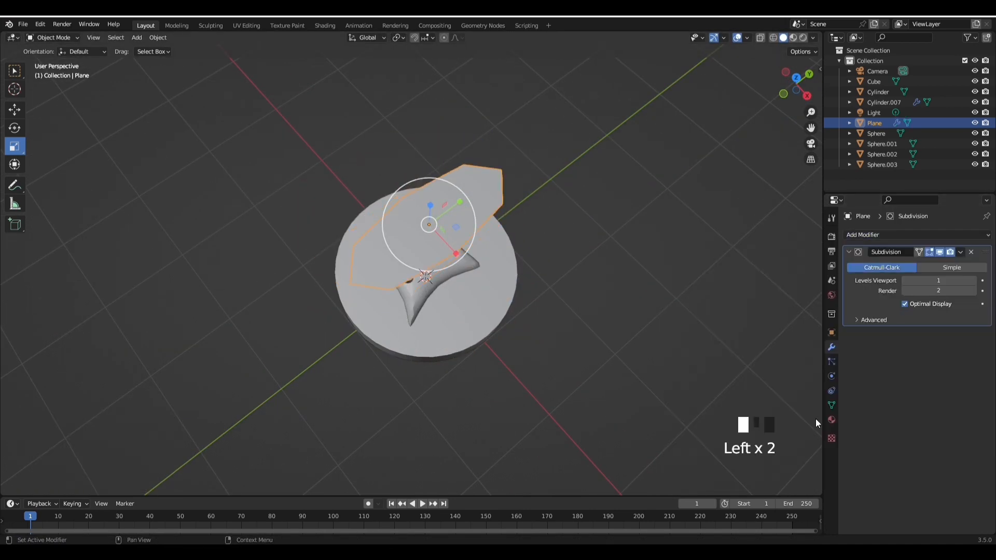
- Add a centred lengthwise loop cut to the plane in Edit Mode and select the cut's vertex at the negative-Y end
{"action": "key", "text": "Tab"}
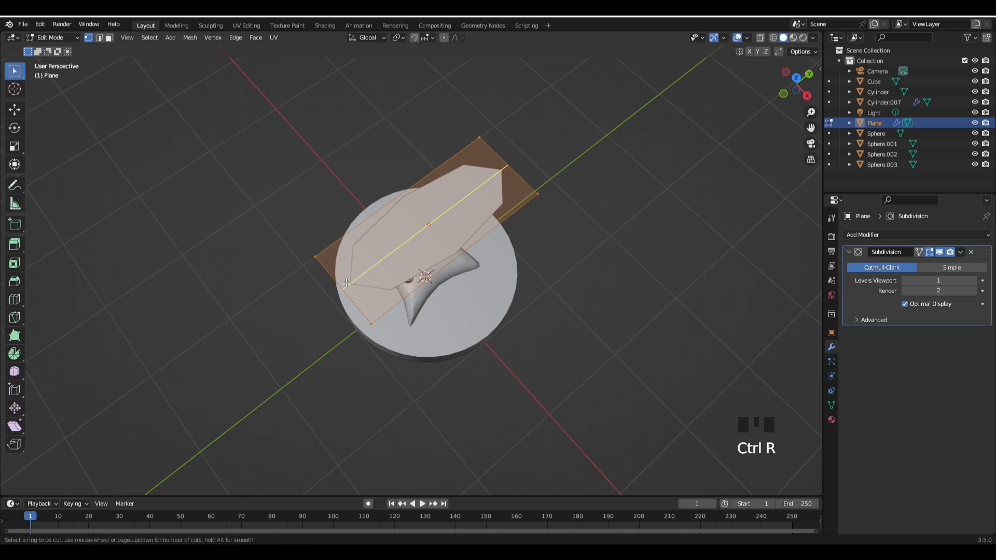
{"action": "left_click", "coordinate": [347, 283]}
{"action": "right_click", "coordinate": [347, 284]}
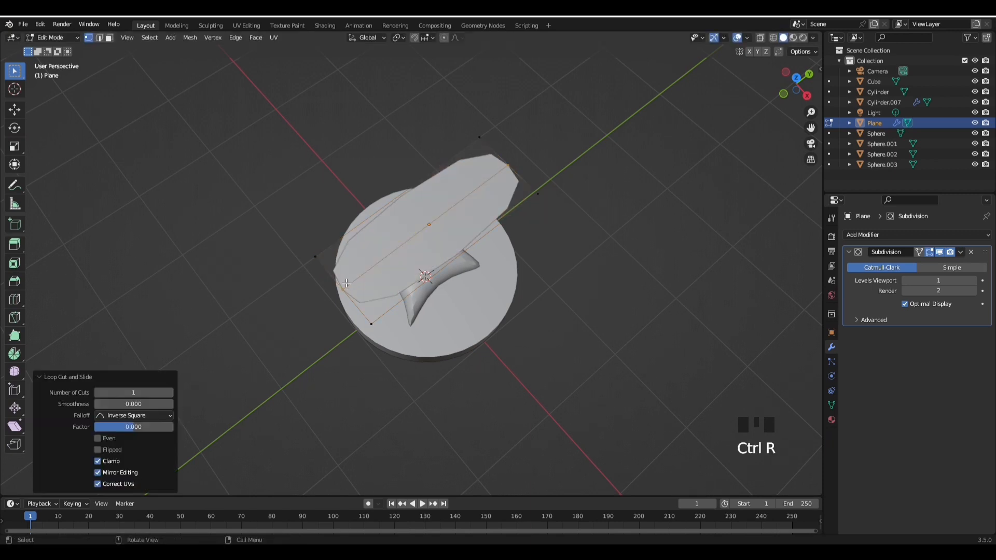
{"action": "left_click_drag", "start_coordinate": [358, 309], "coordinate": [358, 309]}
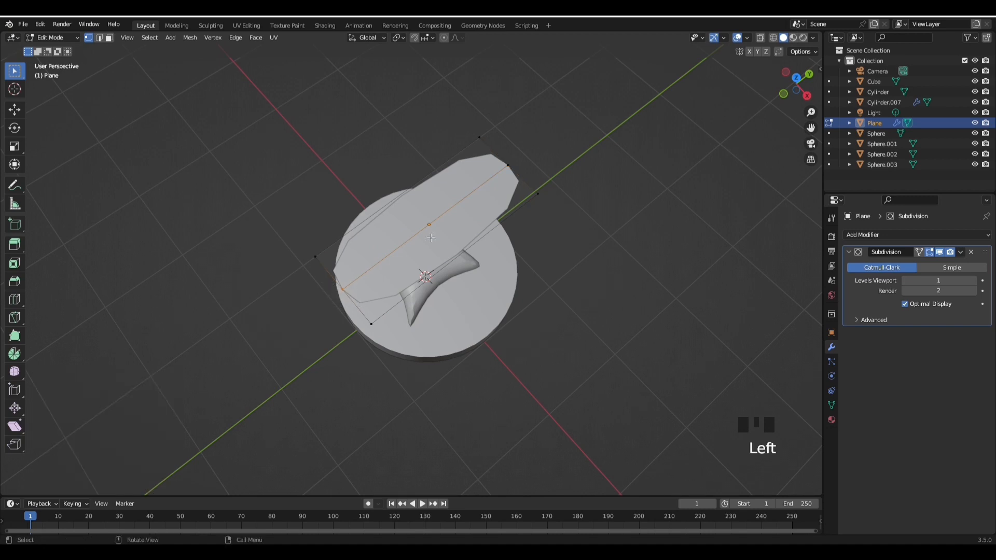
{"action": "key", "text": "g"}
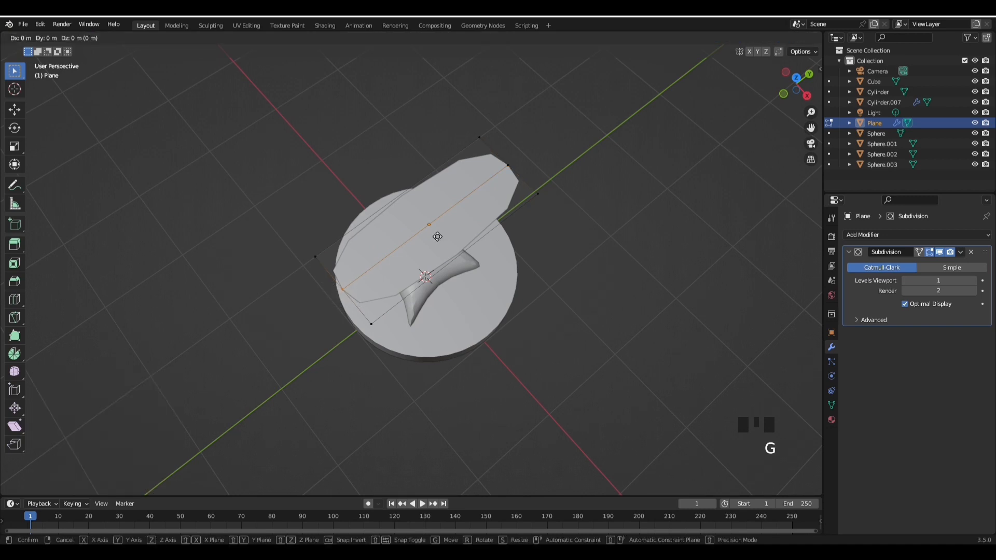
{"action": "key", "text": "x"}
{"action": "left_click", "coordinate": [422, 250]}
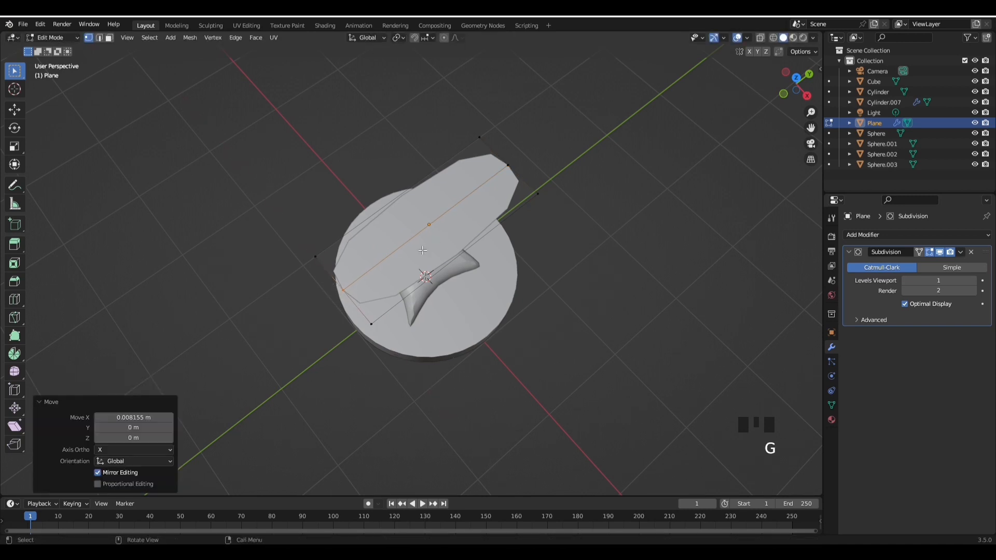
{"action": "key", "text": "ctrl+z"}
- Pull the selected end vertex about -1.08 m along Y and extrude it in place to form a pointed tip
{"action": "key", "text": "g"}
{"action": "key", "text": "y"}
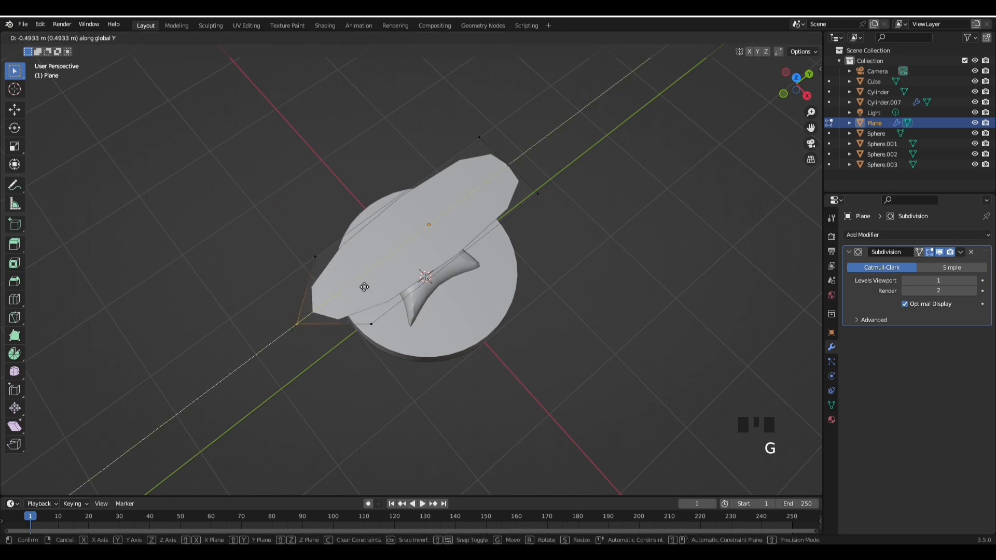
{"action": "left_click", "coordinate": [310, 315]}
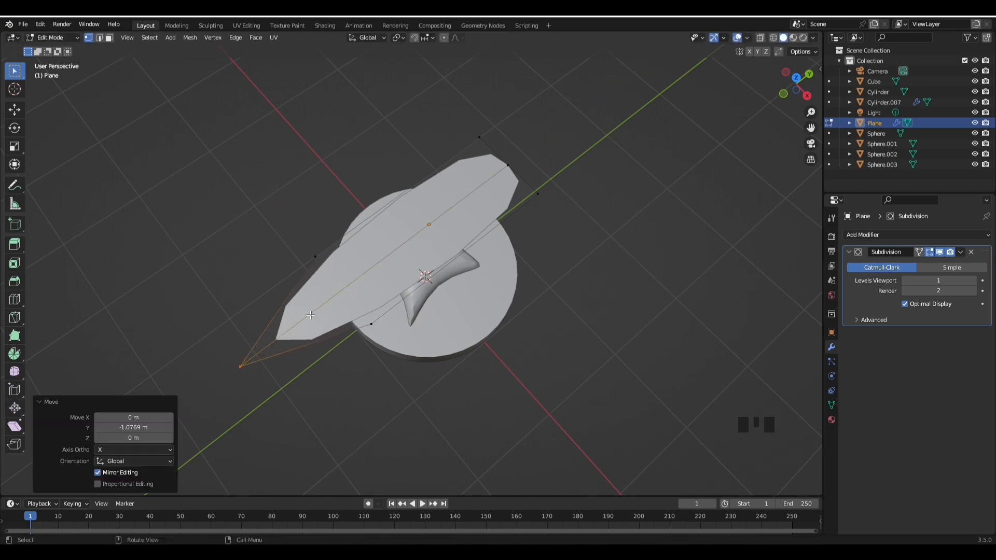
{"action": "key", "text": "e"}
{"action": "left_click", "coordinate": [311, 315]}
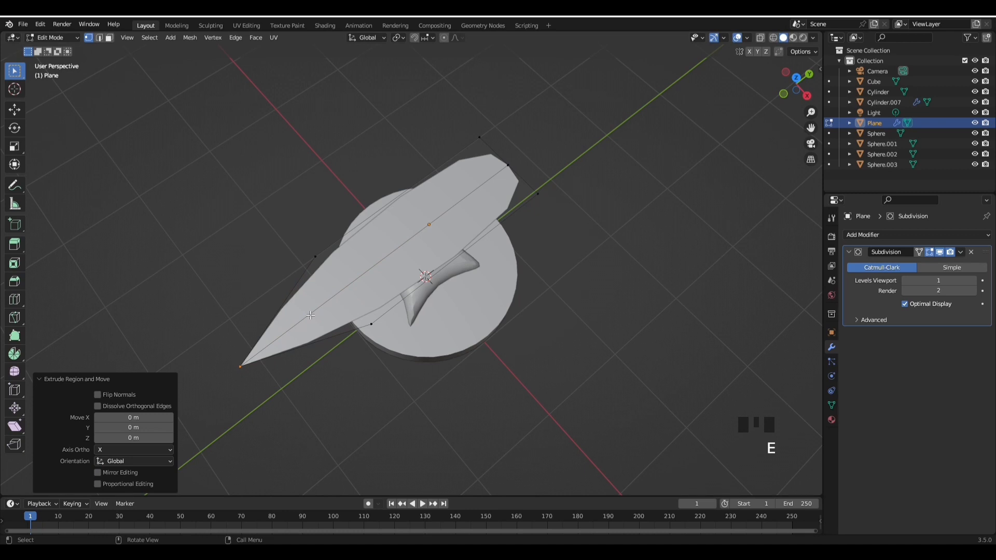
- Add three centred crosswise loop cuts along the pointed, leaf-shaped plane
{"action": "key", "text": "Tab"}
{"action": "middle_click_drag", "start_coordinate": [440, 267], "coordinate": [437, 182]}
{"action": "key", "text": "Tab"}
{"action": "scroll", "coordinate": [437, 182], "scroll_direction": "up", "scroll_amount": 3}
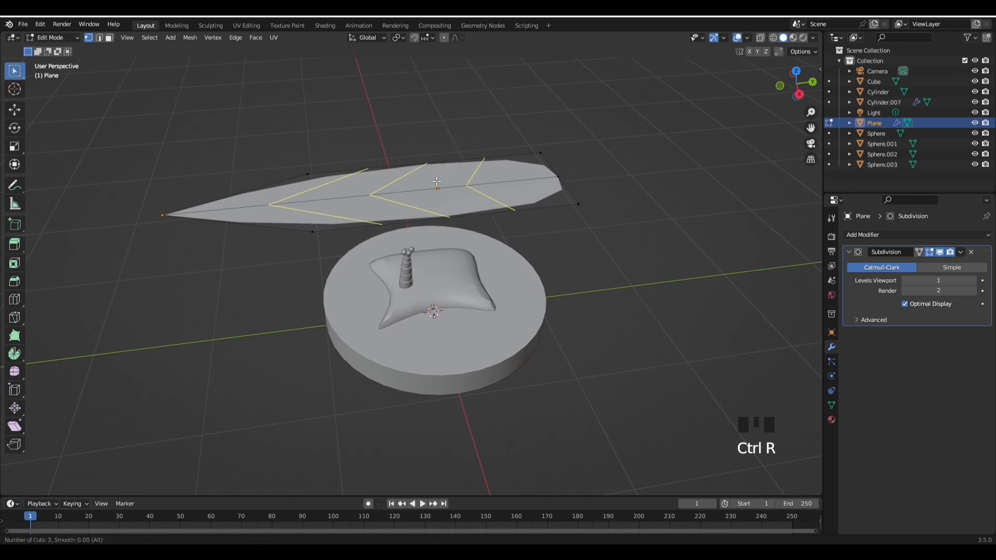
{"action": "left_click", "coordinate": [436, 182]}
{"action": "right_click", "coordinate": [437, 182]}
- Raise the new loops with proportional editing to arch the leaf, and return to Object Mode
{"action": "middle_click_drag", "start_coordinate": [406, 207], "coordinate": [412, 195]}
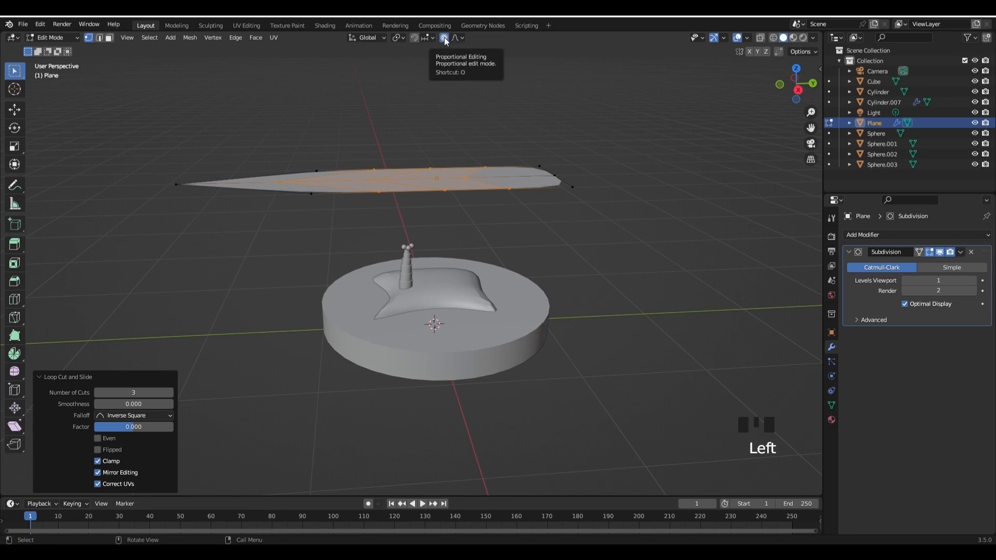
{"action": "key", "text": "g"}
{"action": "left_click", "coordinate": [416, 134]}
{"action": "key", "text": "Tab"}
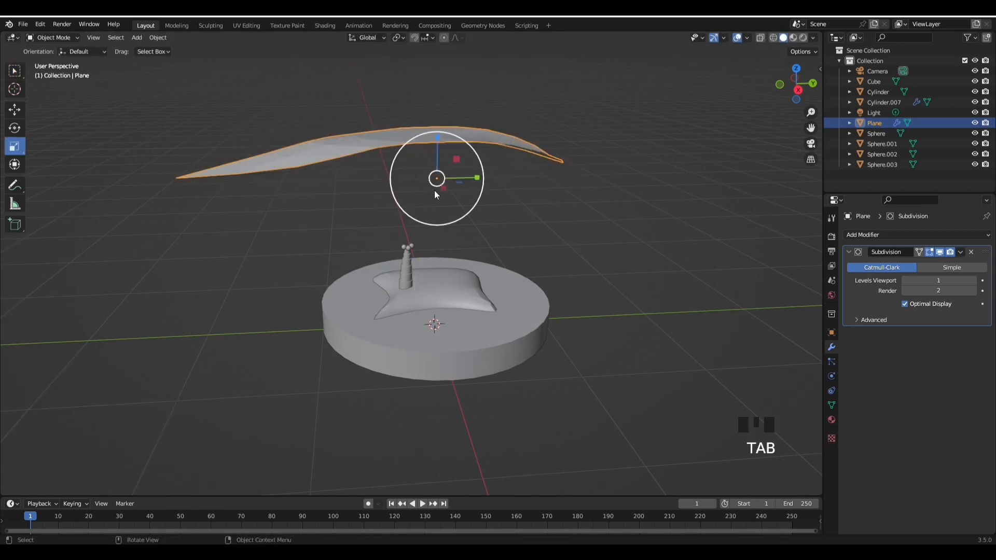
- Apply auto-smooth shading to the arched leaf
{"action": "middle_click_drag", "start_coordinate": [434, 191], "coordinate": [385, 149]}
{"action": "right_click", "coordinate": [385, 148]}
{"action": "mouse_move", "coordinate": [415, 137]}
{"action": "left_click", "coordinate": [463, 146]}
{"action": "middle_click_drag", "start_coordinate": [508, 183], "coordinate": [456, 188]}
{"action": "key", "text": "Tab"}
{"action": "key", "text": "a"}
{"action": "key", "text": "Tab"}
{"action": "middle_click_drag", "start_coordinate": [547, 253], "coordinate": [452, 197]}
{"action": "right_click", "coordinate": [451, 196]}
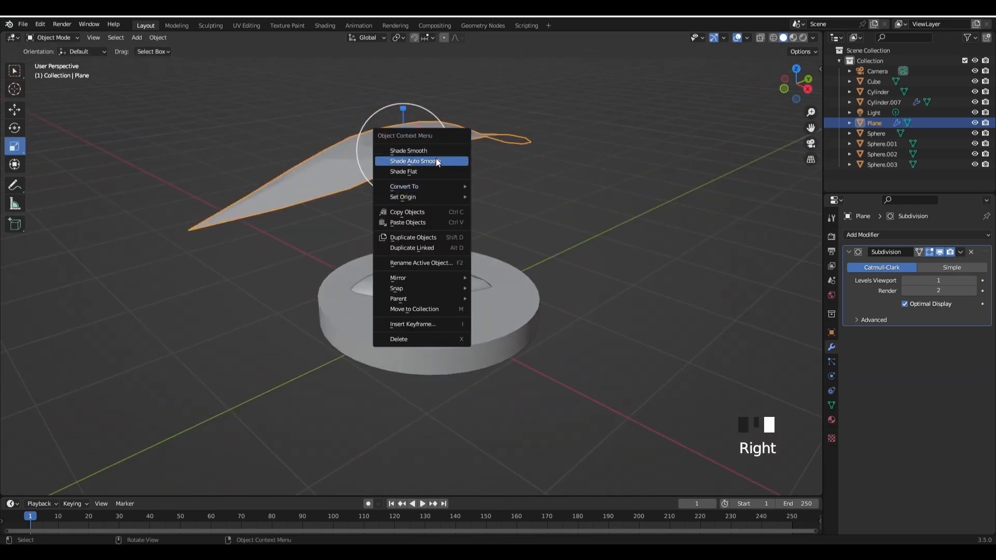
{"action": "left_click", "coordinate": [437, 160]}
{"action": "middle_click_drag", "start_coordinate": [545, 231], "coordinate": [550, 213]}
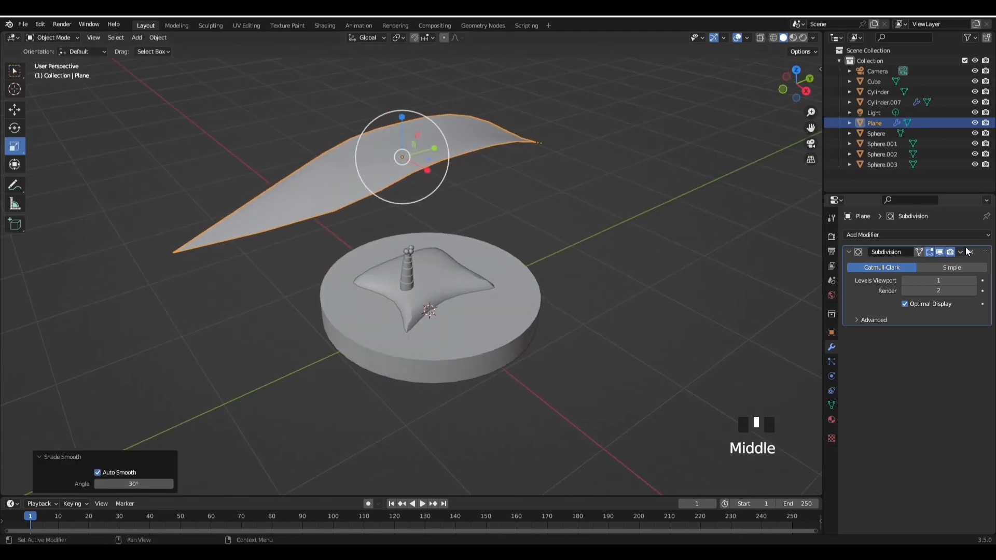
- Apply the leaf's Subdivision modifier so its geometry becomes permanent
{"action": "left_click", "coordinate": [961, 252]}
{"action": "left_click", "coordinate": [956, 262]}
{"action": "key", "text": "Tab"}
{"action": "key", "text": "Tab"}
{"action": "key", "text": "Tab"}
{"action": "middle_click_drag", "start_coordinate": [502, 248], "coordinate": [476, 198]}
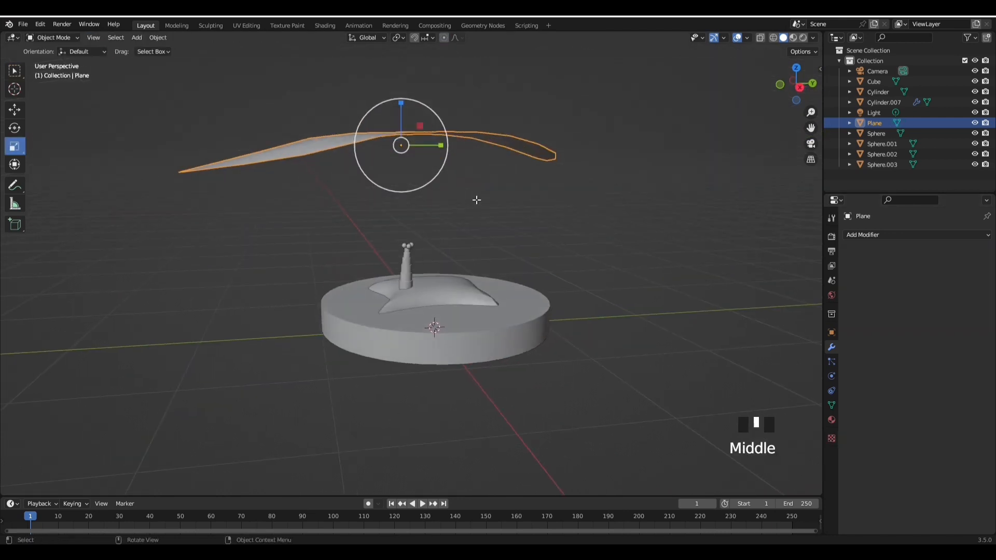
- Extrude the whole leaf mesh downward in Edit Mode to give it thickness, and return to Object Mode
{"action": "key", "text": "Tab"}
{"action": "key", "text": "a"}
{"action": "key", "text": "e"}
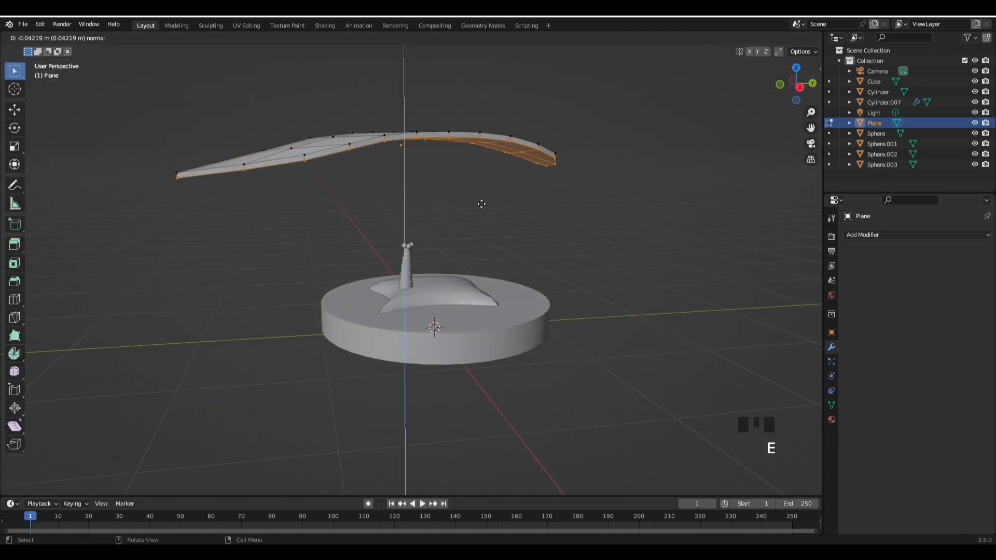
{"action": "left_click", "coordinate": [481, 207]}
{"action": "key", "text": "Tab"}
- Try a Bevel modifier on the thickened leaf and remove it
{"action": "middle_click_drag", "start_coordinate": [481, 207], "coordinate": [436, 216]}
{"action": "middle_click_drag", "start_coordinate": [514, 216], "coordinate": [593, 252]}
{"action": "left_click", "coordinate": [901, 238]}
{"action": "left_click", "coordinate": [802, 272]}
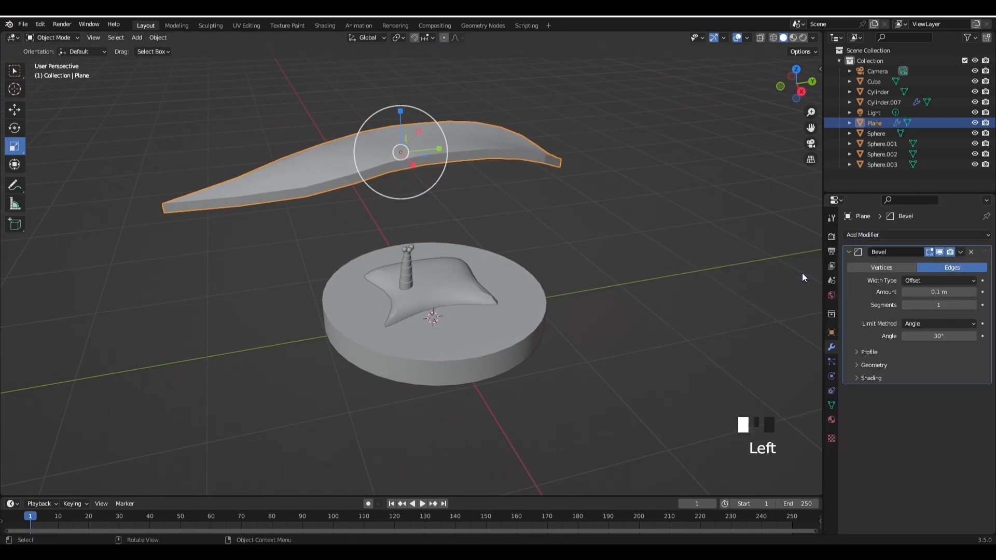
{"action": "left_click", "coordinate": [972, 253]}
- Scale the leaf down uniformly and move it about -0.34 m along Y
{"action": "middle_click_drag", "start_coordinate": [519, 244], "coordinate": [431, 173]}
{"action": "key", "text": "s"}
{"action": "left_click", "coordinate": [467, 167]}
{"action": "key", "text": "g"}
{"action": "key", "text": "y"}
{"action": "left_click", "coordinate": [445, 239]}
{"action": "scroll", "coordinate": [432, 173], "scroll_direction": "up", "scroll_amount": 2}
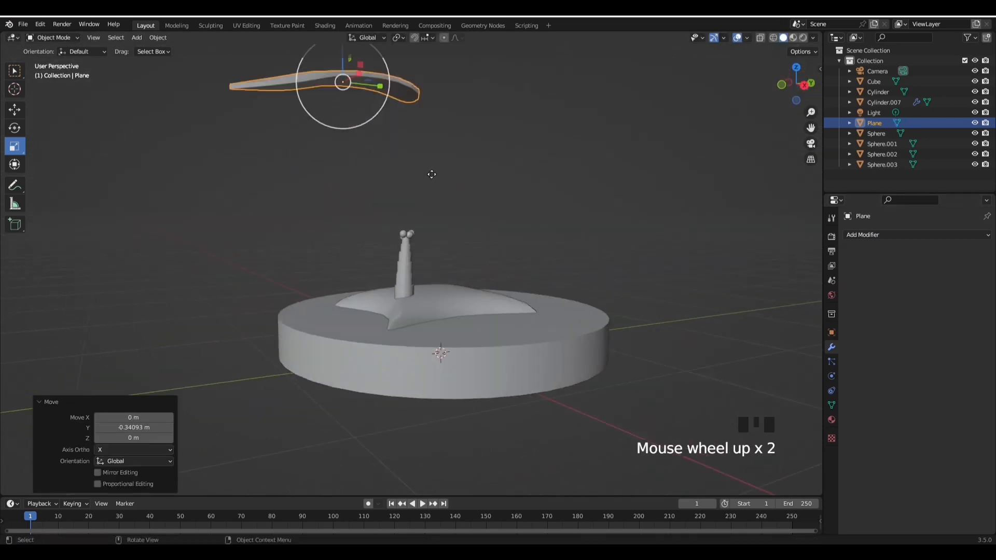
- Lower the leaf along Z beside the trunk and scale it uniformly to about 0.572
{"action": "key", "text": "g"}
{"action": "key", "text": "z"}
{"action": "left_click", "coordinate": [493, 375]}
{"action": "scroll", "coordinate": [539, 318], "scroll_direction": "up", "scroll_amount": 2}
{"action": "scroll", "coordinate": [539, 319], "scroll_direction": "up", "scroll_amount": 1}
{"action": "key", "text": "s"}
{"action": "left_click", "coordinate": [442, 217]}
- Raise the leaf along Z above the coconuts and scale it to about 0.974 along Y
{"action": "key", "text": "g"}
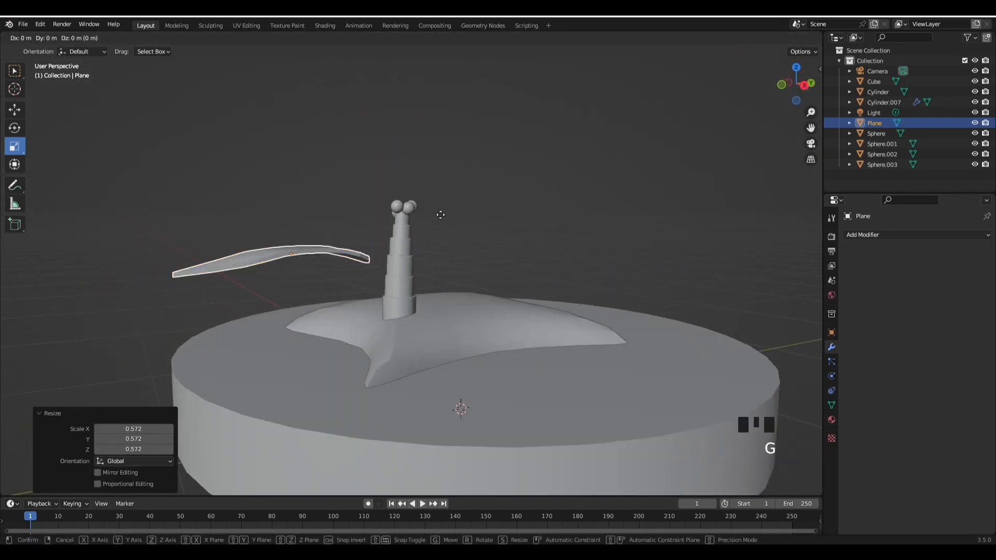
{"action": "key", "text": "z"}
{"action": "left_click", "coordinate": [440, 130]}
{"action": "middle_click_drag", "start_coordinate": [439, 210], "coordinate": [421, 288]}
{"action": "left_click_drag", "start_coordinate": [308, 256], "coordinate": [303, 255]}
{"action": "middle_click_drag", "start_coordinate": [303, 254], "coordinate": [421, 199]}
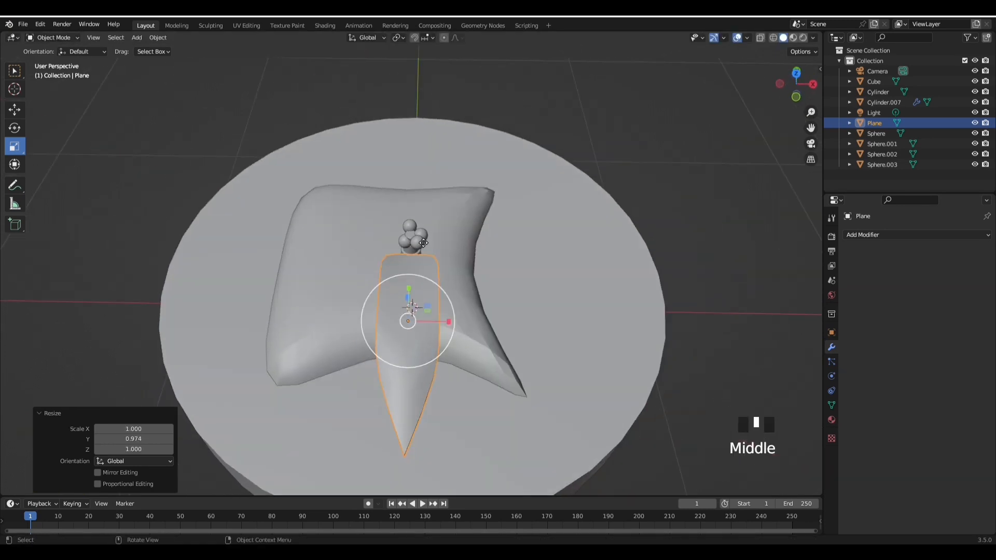
- Move the leaf along Y toward the trunk top and scale it uniformly to about 0.6
{"action": "key", "text": "g"}
{"action": "key", "text": "y"}
{"action": "left_click", "coordinate": [424, 132]}
{"action": "key", "text": "s"}
{"action": "left_click", "coordinate": [491, 313]}
{"action": "middle_click_drag", "start_coordinate": [491, 313], "coordinate": [422, 245]}
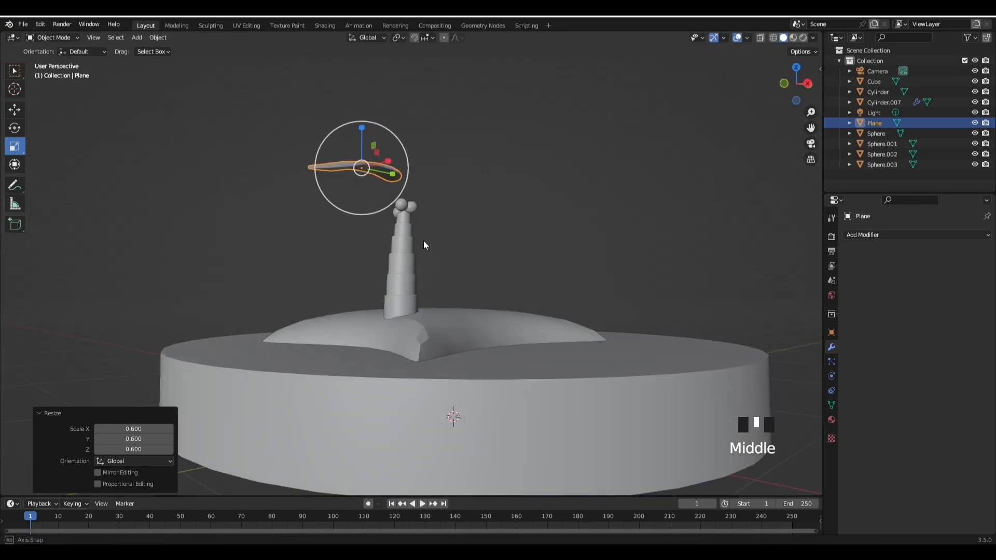
- Lower the leaf along Z to the coconuts and shift it along Y so its base meets the trunk
{"action": "key", "text": "g"}
{"action": "key", "text": "z"}
{"action": "left_click", "coordinate": [436, 278]}
{"action": "middle_click_drag", "start_coordinate": [436, 278], "coordinate": [480, 329]}
{"action": "scroll", "coordinate": [399, 304], "scroll_direction": "up", "scroll_amount": 1}
{"action": "key", "text": "g"}
{"action": "key", "text": "y"}
{"action": "left_click", "coordinate": [410, 297]}
- Fine-tune the leaf's height at the coconuts, finishing with a move of about 0.019 m up along Z
{"action": "key", "text": "g"}
{"action": "key", "text": "z"}
{"action": "left_click", "coordinate": [412, 291]}
{"action": "scroll", "coordinate": [480, 329], "scroll_direction": "up", "scroll_amount": 1}
{"action": "key", "text": "g"}
{"action": "key", "text": "z"}
{"action": "left_click", "coordinate": [476, 318]}
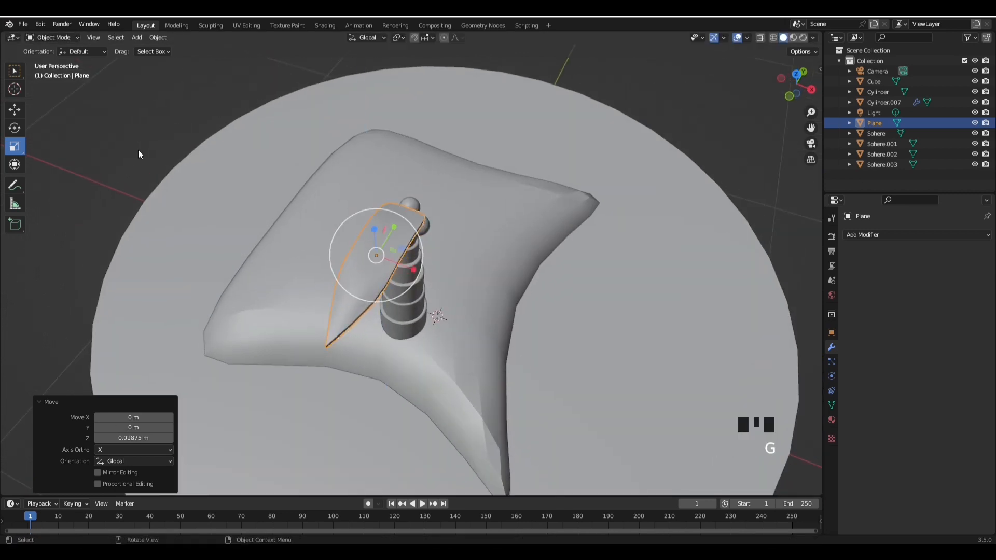
- Rotate the leaf about 22° around Z and move it about 0.048 m along X and slightly along Z to seat it
{"action": "left_click_drag", "start_coordinate": [391, 284], "coordinate": [403, 276]}
{"action": "key", "text": "g"}
{"action": "key", "text": "z"}
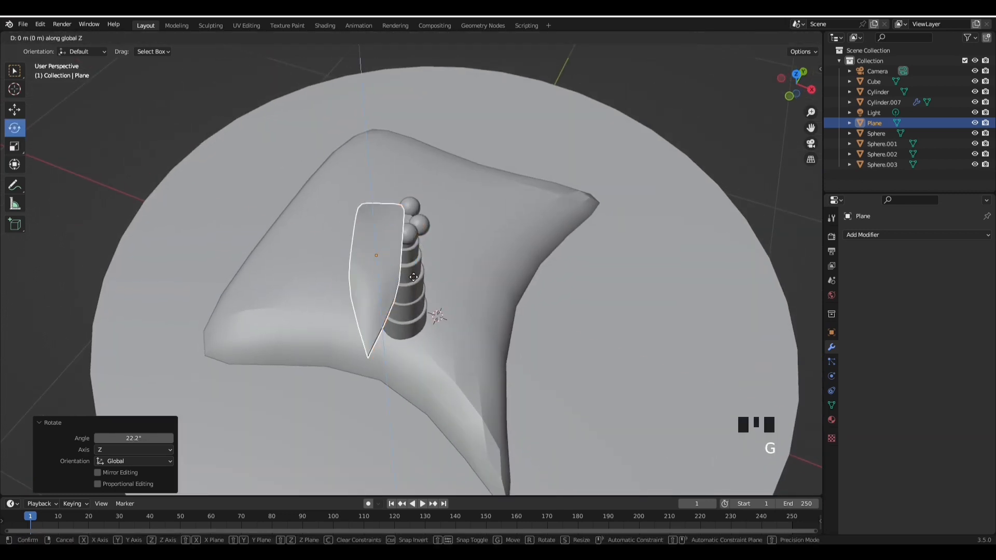
{"action": "key", "text": "x"}
{"action": "left_click", "coordinate": [427, 280]}
{"action": "middle_click_drag", "start_coordinate": [427, 280], "coordinate": [560, 197]}
{"action": "key", "text": "g"}
{"action": "key", "text": "z"}
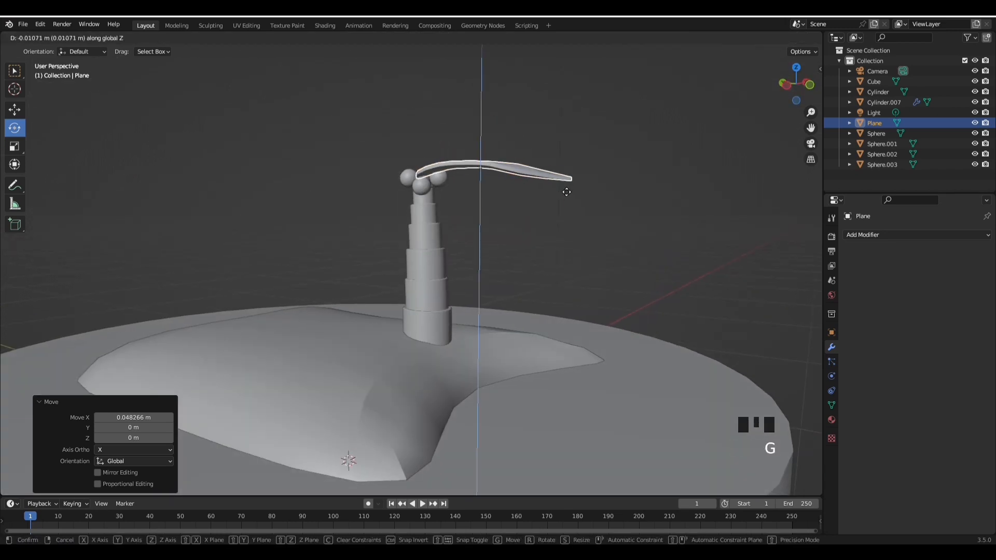
{"action": "left_click", "coordinate": [475, 246]}
- Duplicate the leaf in place and rotate the copy about -85° in Top view
{"action": "middle_click_drag", "start_coordinate": [475, 246], "coordinate": [375, 224]}
{"action": "right_click", "coordinate": [375, 224]}
{"action": "left_click", "coordinate": [350, 301]}
{"action": "right_click", "coordinate": [373, 278]}
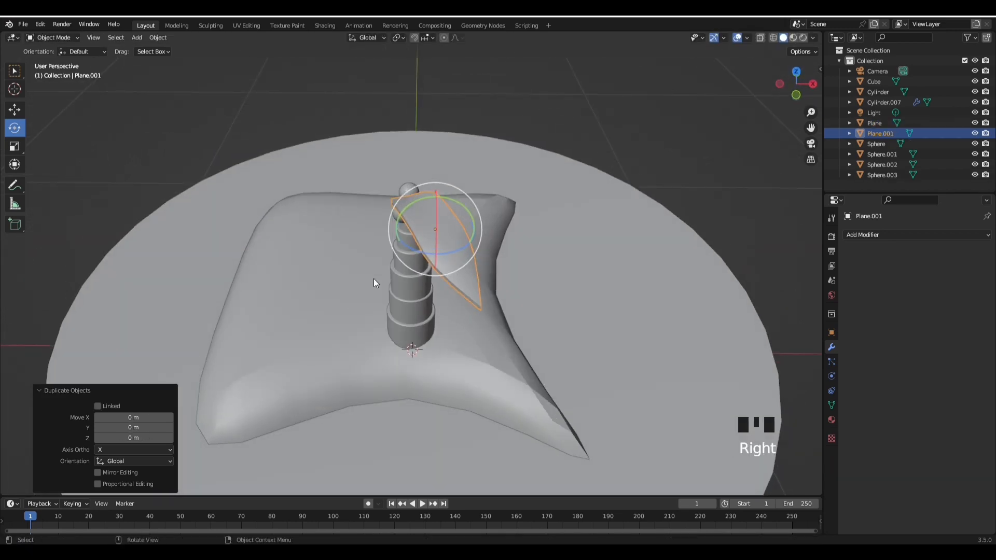
{"action": "left_click", "coordinate": [798, 68]}
{"action": "key", "text": "r"}
{"action": "left_click", "coordinate": [553, 250]}
- Position the copied leaf with its base over the trunk top and fine-tune its rotation in Top view
{"action": "key", "text": "g"}
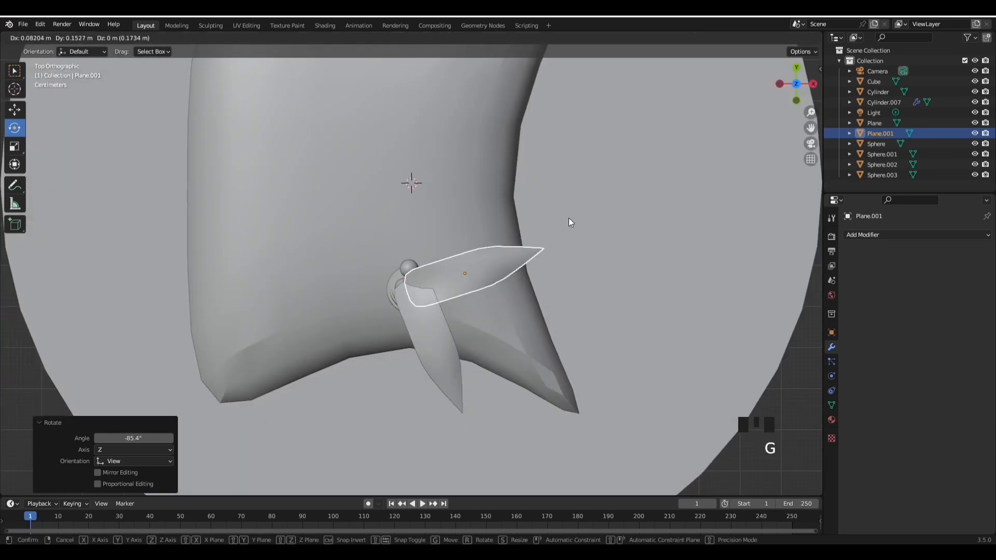
{"action": "left_click", "coordinate": [569, 220]}
{"action": "key", "text": "r"}
{"action": "left_click", "coordinate": [550, 270]}
{"action": "key", "text": "g"}
{"action": "left_click", "coordinate": [541, 262]}
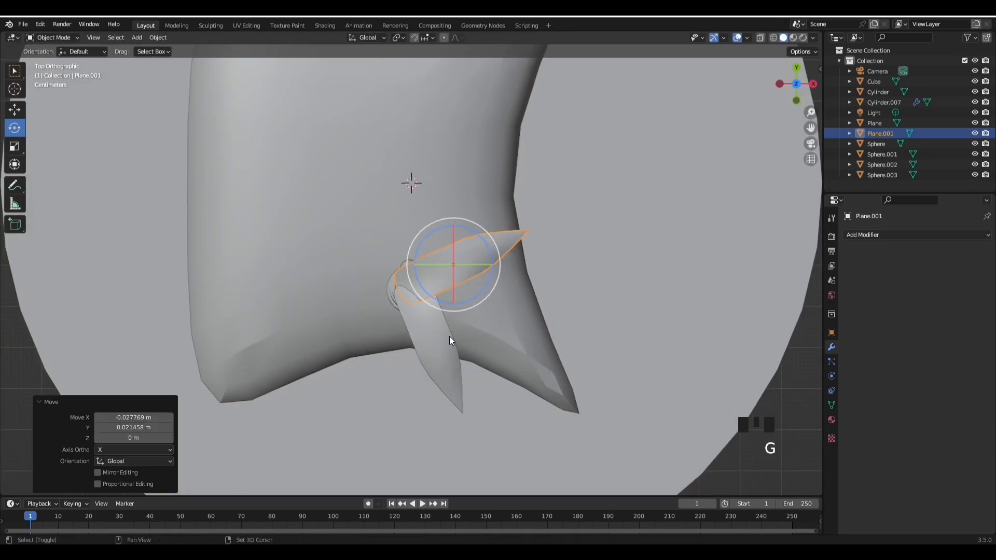
- Duplicate both leaves together, rotate the copies around Z, and move them about -0.187 m along X
{"action": "left_click", "coordinate": [449, 336], "text": "shift"}
{"action": "right_click", "coordinate": [354, 279]}
{"action": "left_click", "coordinate": [353, 279]}
{"action": "right_click", "coordinate": [460, 323]}
{"action": "left_click_drag", "start_coordinate": [475, 325], "coordinate": [378, 304]}
{"action": "key", "text": "g"}
{"action": "left_click", "coordinate": [294, 287]}
- Rotate the two copied leaves further around Z and move them about 0.061 m along Y
{"action": "middle_click_drag", "start_coordinate": [396, 325], "coordinate": [450, 239]}
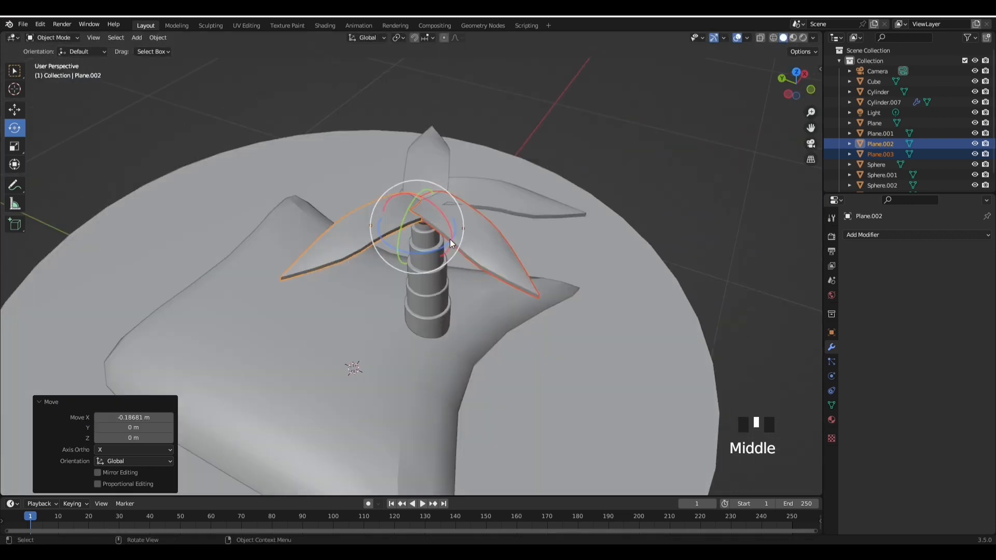
{"action": "left_click_drag", "start_coordinate": [427, 252], "coordinate": [407, 249]}
{"action": "key", "text": "g"}
{"action": "key", "text": "x"}
{"action": "key", "text": "y"}
{"action": "left_click", "coordinate": [407, 243]}
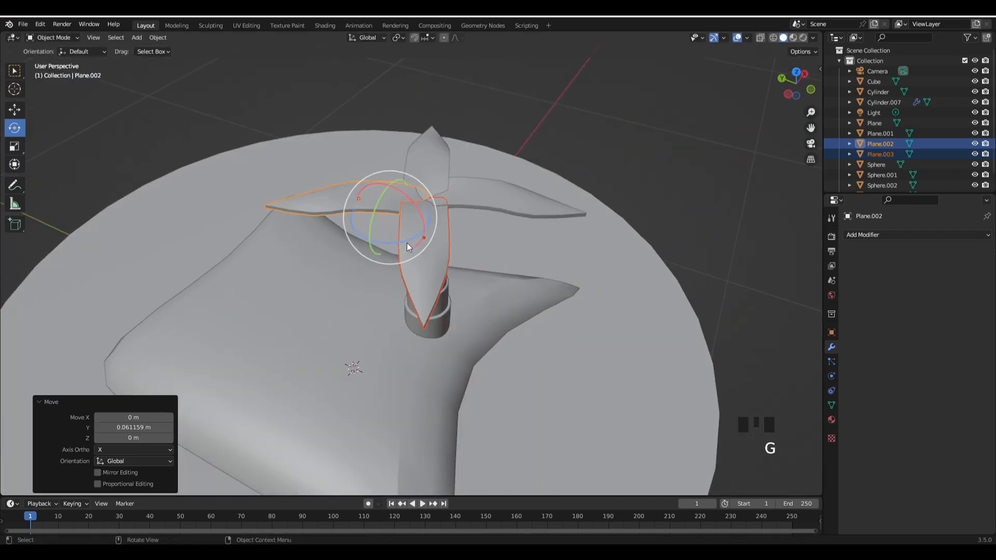
- Duplicate the leaf pointing toward positive X and Y and raise the copy about 0.012 m along Z
{"action": "middle_click_drag", "start_coordinate": [503, 202], "coordinate": [415, 172]}
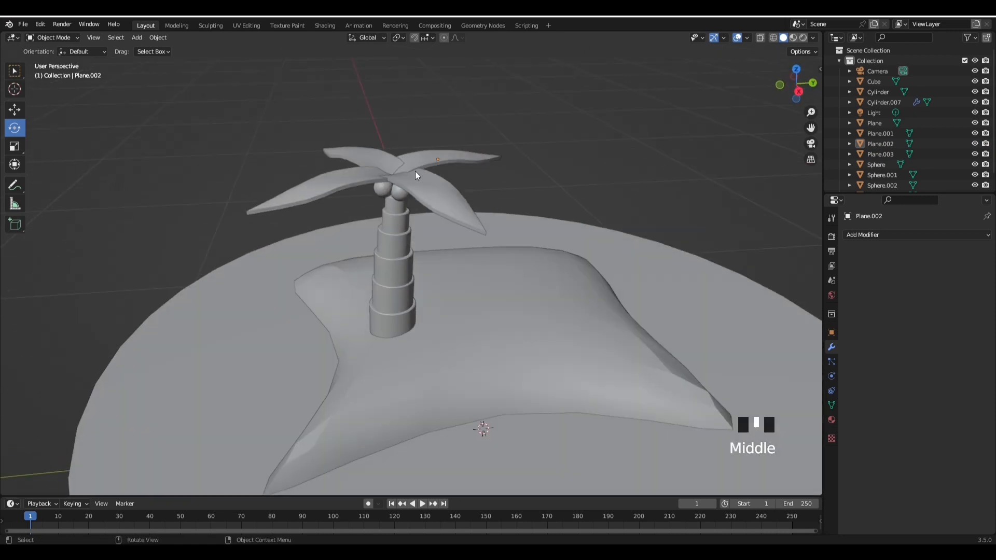
{"action": "left_click", "coordinate": [373, 195]}
{"action": "right_click", "coordinate": [373, 196]}
{"action": "left_click", "coordinate": [373, 196]}
{"action": "key", "text": "g"}
{"action": "key", "text": "z"}
{"action": "left_click", "coordinate": [369, 188]}
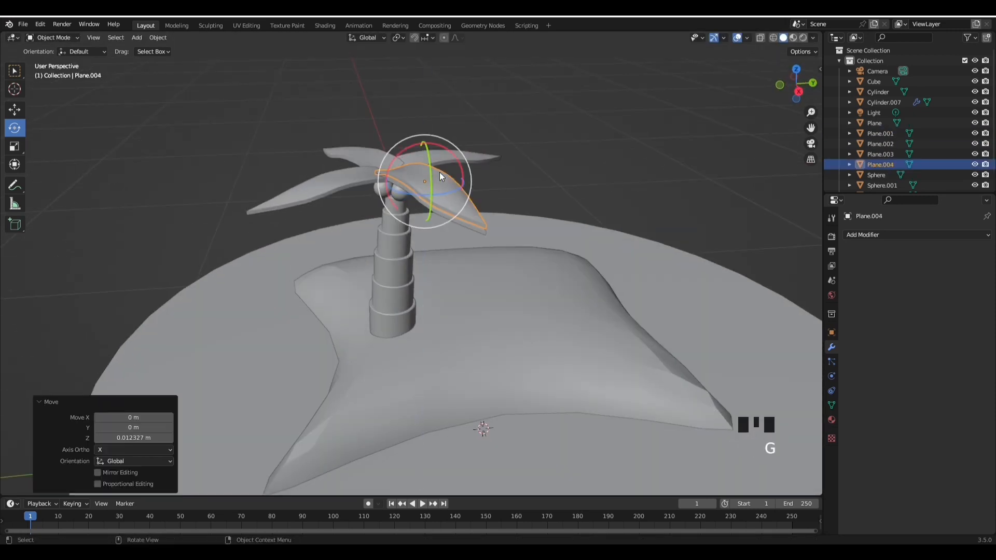
- Rotate the raised leaf copy, lift it about 0.01 m along Z, and shift it along Y
{"action": "left_click_drag", "start_coordinate": [438, 169], "coordinate": [427, 164]}
{"action": "key", "text": "g"}
{"action": "key", "text": "z"}
{"action": "left_click", "coordinate": [426, 167]}
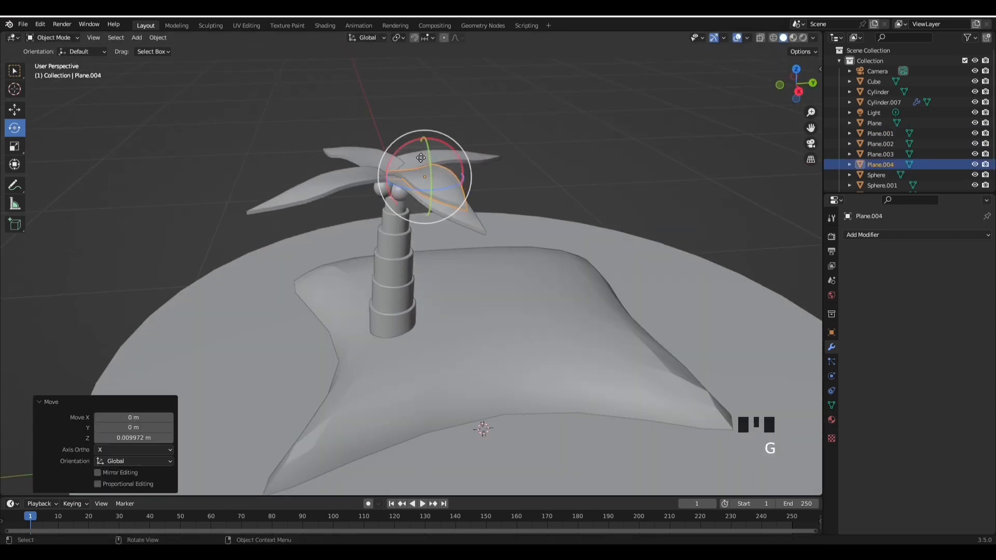
{"action": "key", "text": "g"}
{"action": "key", "text": "x"}
{"action": "key", "text": "y"}
{"action": "left_click", "coordinate": [434, 176]}
- Turn the raised leaf into the gap between two lower leaves and move it about -0.053 m along Y
{"action": "middle_click_drag", "start_coordinate": [434, 176], "coordinate": [459, 235]}
{"action": "left_click_drag", "start_coordinate": [460, 236], "coordinate": [436, 242]}
{"action": "key", "text": "g"}
{"action": "key", "text": "x"}
{"action": "key", "text": "y"}
{"action": "left_click", "coordinate": [447, 218]}
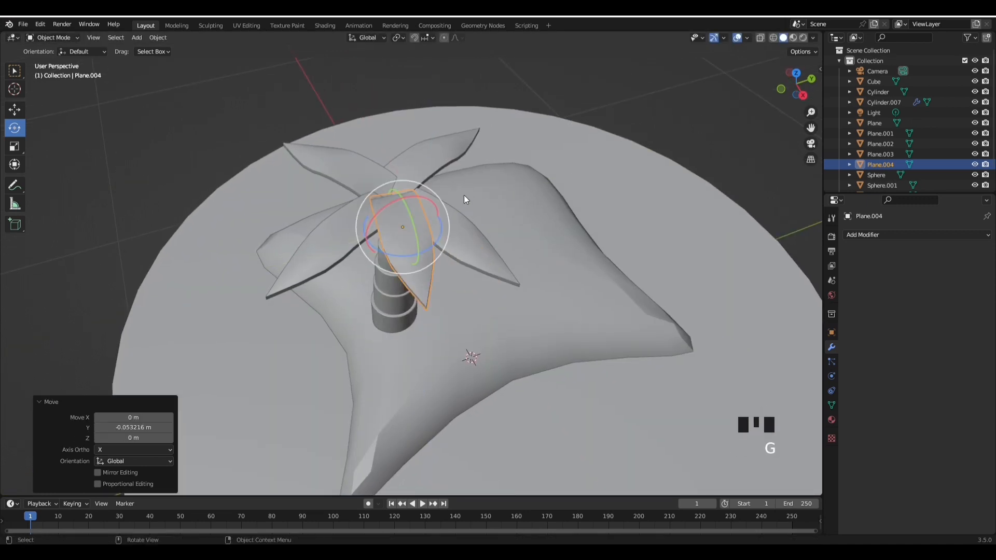
- Duplicate a leaf in the crown, rotate the copy about -172° around Z, and move it about -0.24 m along X
{"action": "middle_click_drag", "start_coordinate": [464, 196], "coordinate": [341, 244]}
{"action": "right_click", "coordinate": [326, 244]}
{"action": "left_click", "coordinate": [325, 245]}
{"action": "right_click", "coordinate": [483, 227]}
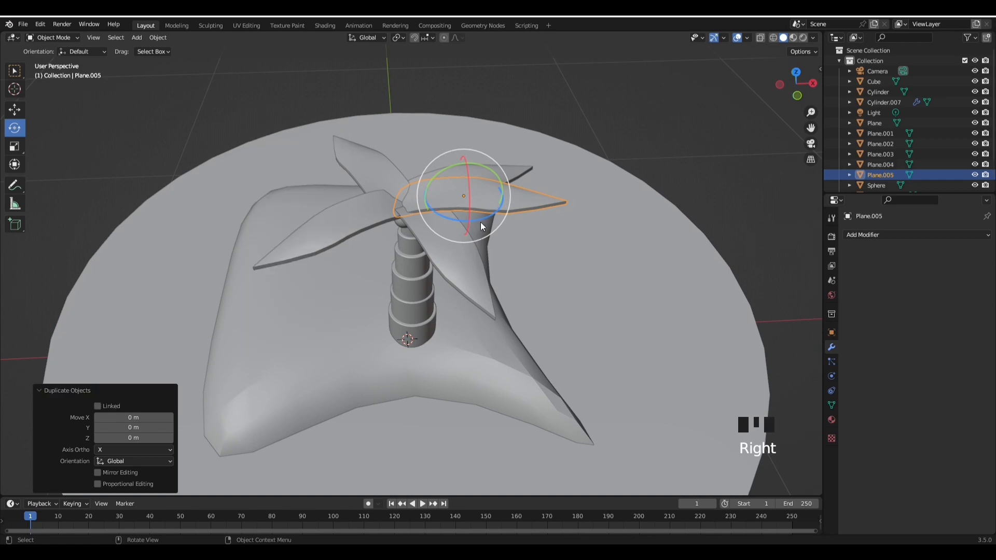
{"action": "left_click_drag", "start_coordinate": [483, 218], "coordinate": [389, 134]}
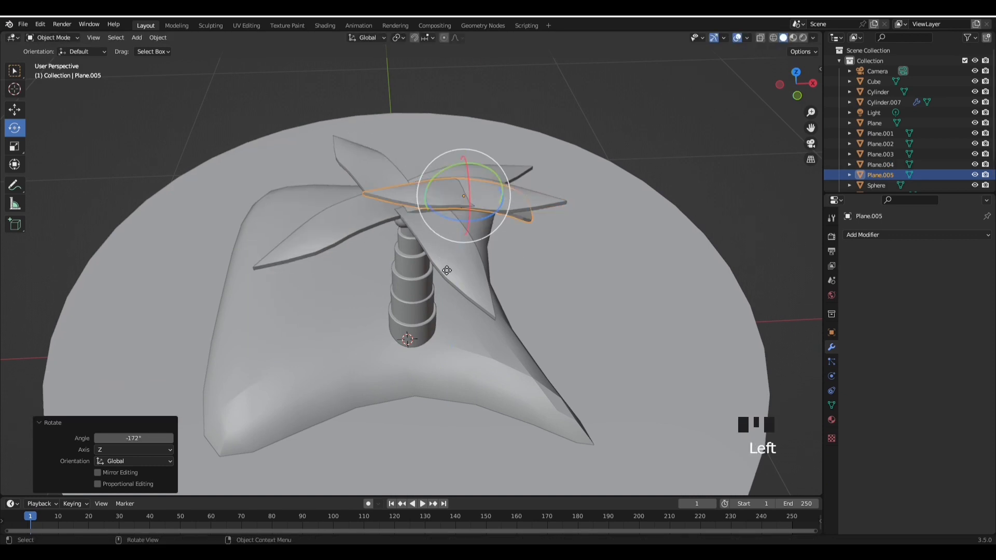
{"action": "key", "text": "g"}
{"action": "key", "text": "x"}
{"action": "left_click", "coordinate": [341, 240]}
- Shift the turned leaf copy along Y to the trunk top, adjust its height along Z, and deselect it
{"action": "middle_click_drag", "start_coordinate": [439, 284], "coordinate": [557, 327]}
{"action": "key", "text": "g"}
{"action": "key", "text": "x"}
{"action": "key", "text": "y"}
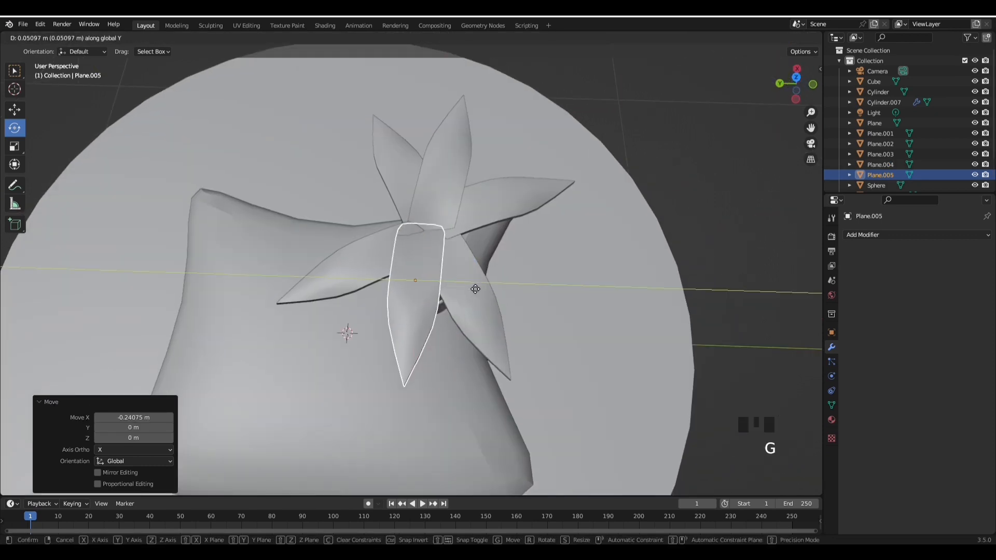
{"action": "left_click", "coordinate": [484, 294]}
{"action": "middle_click_drag", "start_coordinate": [485, 294], "coordinate": [556, 285]}
{"action": "key", "text": "g"}
{"action": "key", "text": "z"}
{"action": "left_click", "coordinate": [531, 200]}
{"action": "left_click", "coordinate": [572, 215]}
- Duplicate another lower leaf in the crown and adjust the copy's height along Z
{"action": "scroll", "coordinate": [583, 275], "scroll_direction": "down", "scroll_amount": 1}
{"action": "scroll", "coordinate": [467, 207], "scroll_direction": "up", "scroll_amount": 3}
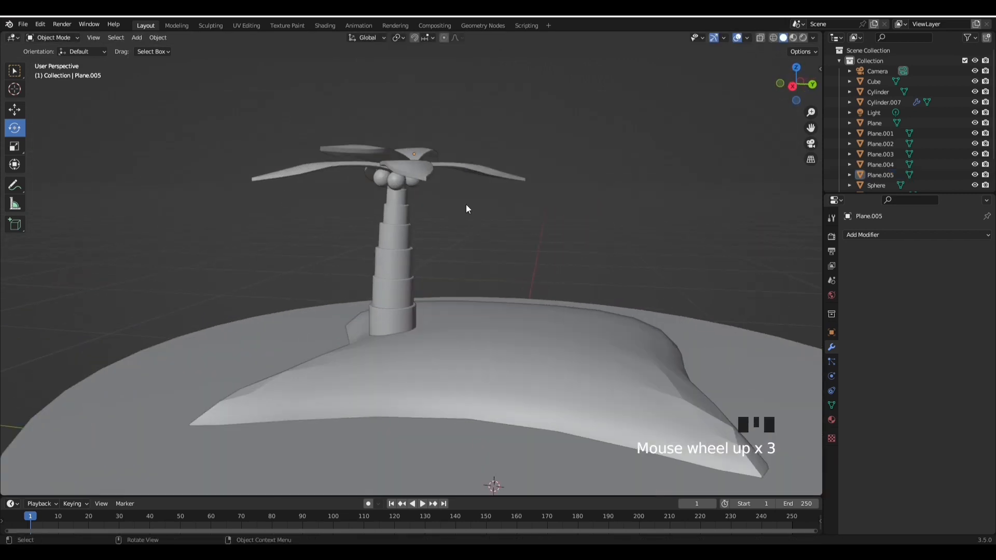
{"action": "left_click", "coordinate": [425, 173]}
{"action": "right_click", "coordinate": [352, 189]}
{"action": "left_click", "coordinate": [351, 189]}
{"action": "right_click", "coordinate": [352, 188]}
{"action": "middle_click_drag", "start_coordinate": [351, 189], "coordinate": [380, 203]}
{"action": "key", "text": "g"}
{"action": "key", "text": "z"}
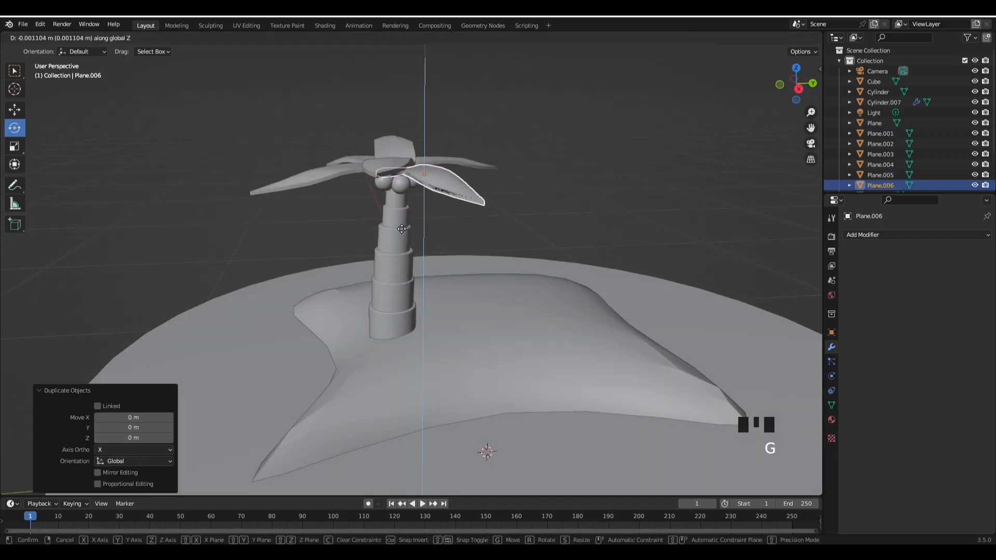
{"action": "left_click", "coordinate": [427, 188]}
- Rotate the new leaf copy about -47° around Z, shift it along X and Y to the trunk top, and deselect it
{"action": "mouse_move", "coordinate": [428, 188]}
{"action": "left_mouse_down"}
{"action": "mouse_move", "coordinate": [439, 196]}
{"action": "mouse_move", "coordinate": [413, 194]}
{"action": "left_mouse_up"}
{"action": "key", "text": "g"}
{"action": "key", "text": "z"}
{"action": "left_click", "coordinate": [441, 193]}
{"action": "key", "text": "g"}
{"action": "key", "text": "x"}
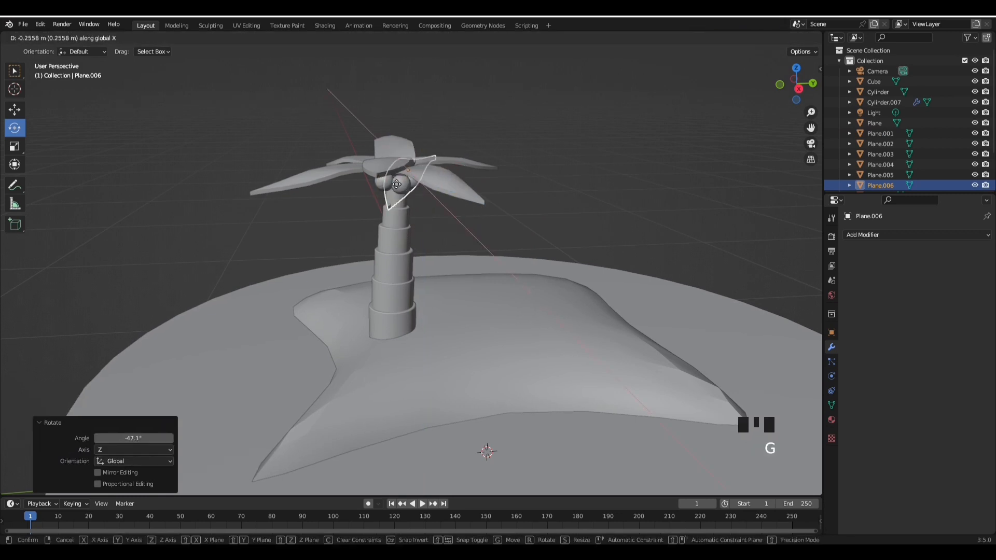
{"action": "key", "text": "y"}
{"action": "left_click", "coordinate": [384, 184]}
{"action": "left_click", "coordinate": [506, 170]}
- Add a mesh cube to the scene for a surfboard
{"action": "middle_click_drag", "start_coordinate": [512, 176], "coordinate": [503, 152]}
{"action": "scroll", "coordinate": [649, 252], "scroll_direction": "down", "scroll_amount": 3}
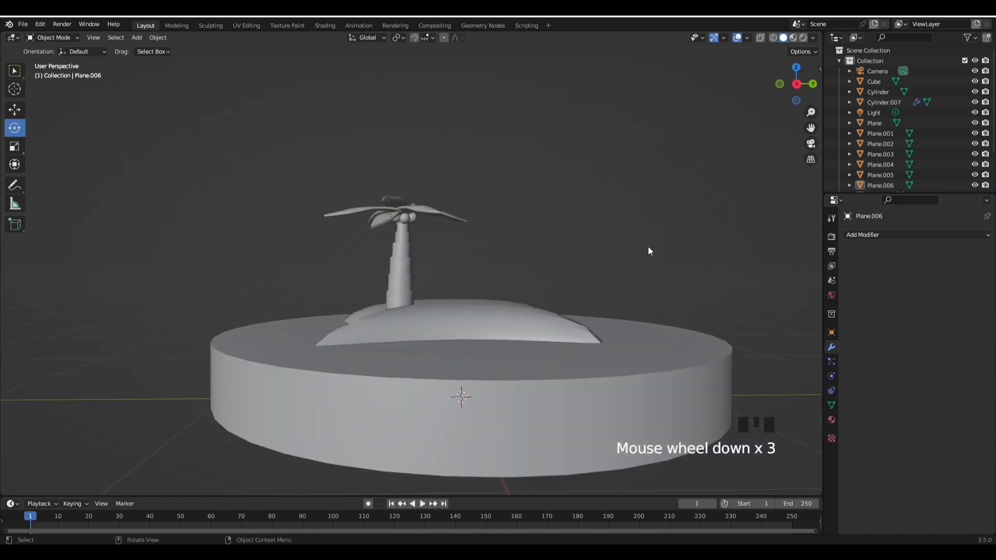
{"action": "middle_click_drag", "start_coordinate": [649, 251], "coordinate": [618, 267]}
{"action": "scroll", "coordinate": [525, 289], "scroll_direction": "up", "scroll_amount": 2}
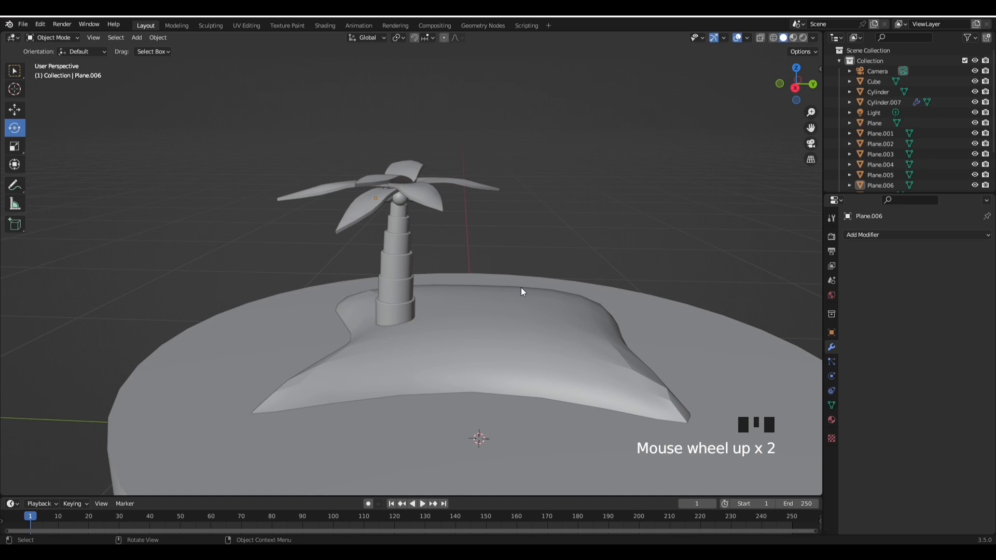
{"action": "middle_click_drag", "start_coordinate": [491, 316], "coordinate": [524, 312]}
{"action": "scroll", "coordinate": [524, 312], "scroll_direction": "down", "scroll_amount": 4}
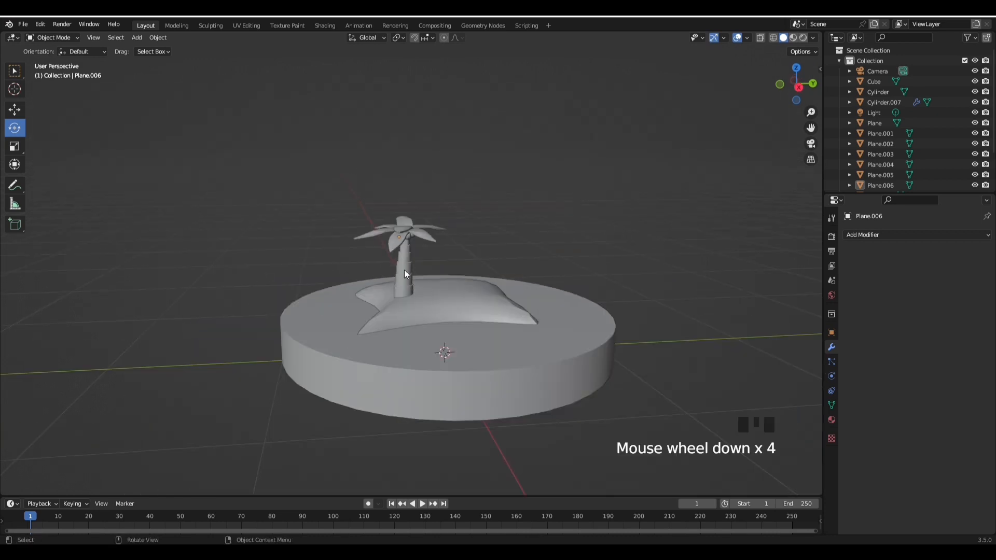
{"action": "key", "text": "shift+a"}
{"action": "mouse_move", "coordinate": [406, 271]}
{"action": "left_click", "coordinate": [441, 282]}
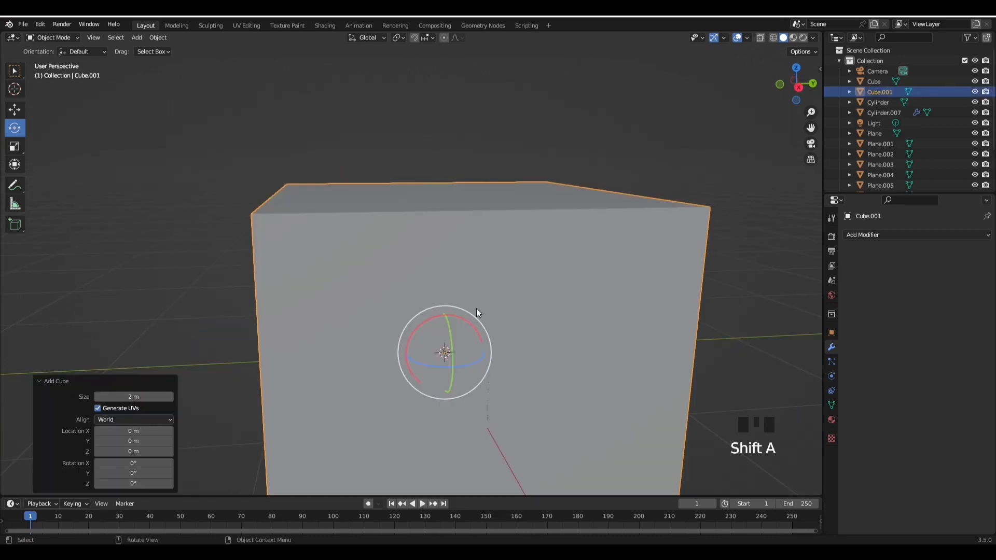
- Scale the new cube down and raise it about 1.24 m along Z above the island
{"action": "scroll", "coordinate": [476, 308], "scroll_direction": "down", "scroll_amount": 4}
{"action": "key", "text": "s"}
{"action": "left_click", "coordinate": [476, 343]}
{"action": "key", "text": "g"}
{"action": "key", "text": "z"}
{"action": "left_click", "coordinate": [488, 272]}
{"action": "middle_click_drag", "start_coordinate": [487, 272], "coordinate": [532, 318]}
{"action": "scroll", "coordinate": [532, 317], "scroll_direction": "up", "scroll_amount": 1}
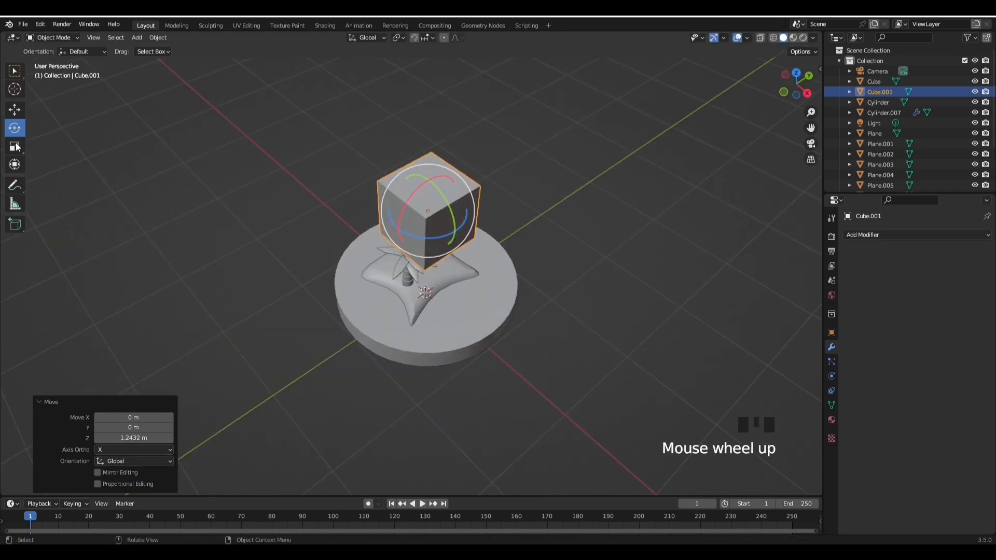
- Stretch the cube by about 3.72 along X and add a Subdivision Surface modifier to it
{"action": "left_click", "coordinate": [15, 145]}
{"action": "left_click_drag", "start_coordinate": [459, 236], "coordinate": [545, 306]}
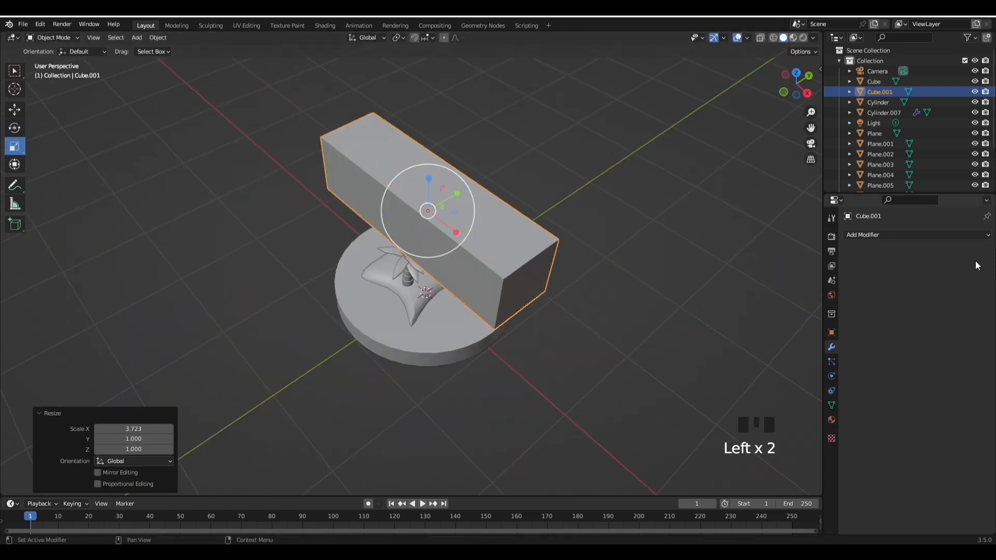
{"action": "left_click", "coordinate": [927, 236]}
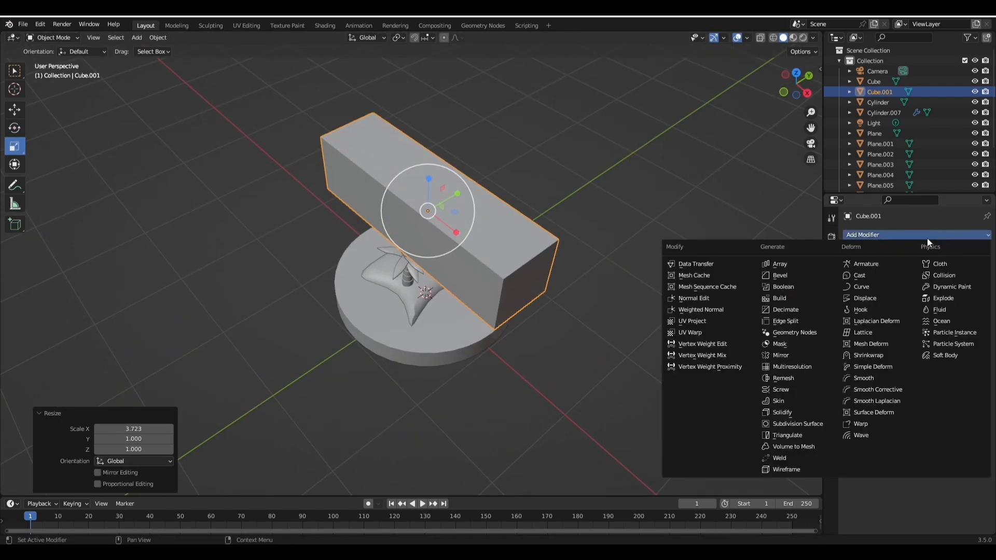
{"action": "left_click", "coordinate": [798, 423]}
- Widen the board by about 1.52 along Y and flatten it to about 0.46 along Z
{"action": "middle_click_drag", "start_coordinate": [668, 307], "coordinate": [586, 295]}
{"action": "scroll", "coordinate": [496, 217], "scroll_direction": "up", "scroll_amount": 2}
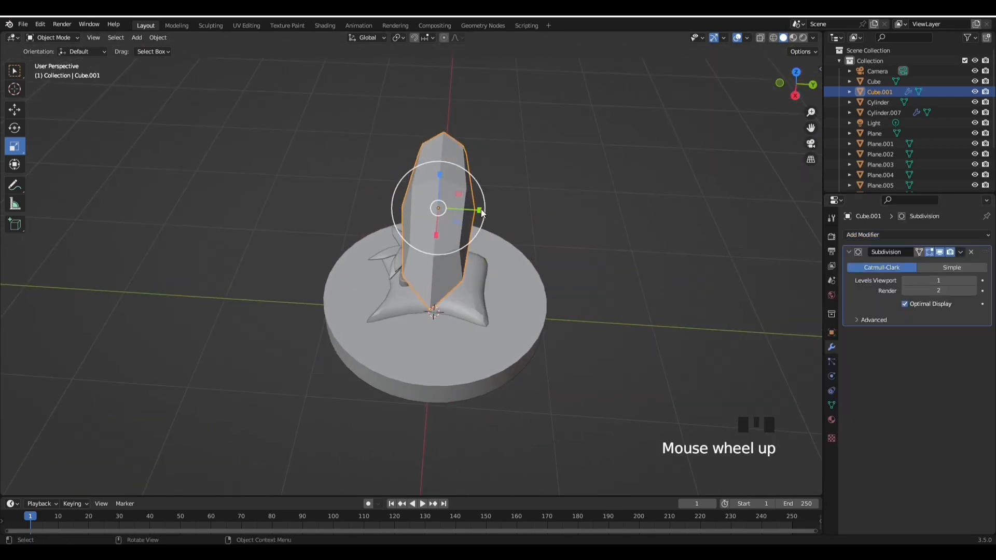
{"action": "left_click_drag", "start_coordinate": [481, 209], "coordinate": [512, 247]}
{"action": "middle_click_drag", "start_coordinate": [513, 247], "coordinate": [509, 190]}
{"action": "scroll", "coordinate": [510, 190], "scroll_direction": "up", "scroll_amount": 1}
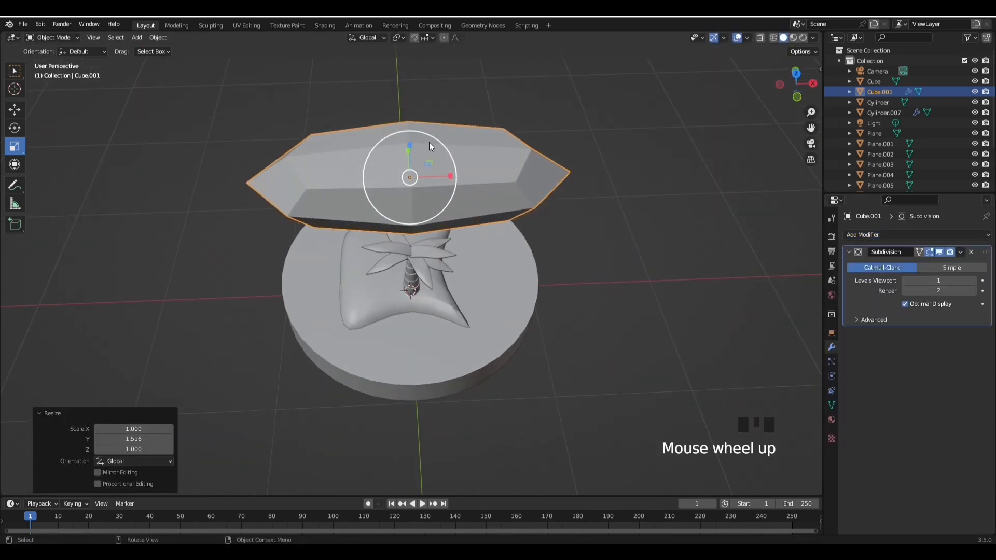
{"action": "middle_click_drag", "start_coordinate": [428, 142], "coordinate": [416, 123]}
{"action": "left_click_drag", "start_coordinate": [426, 128], "coordinate": [426, 149]}
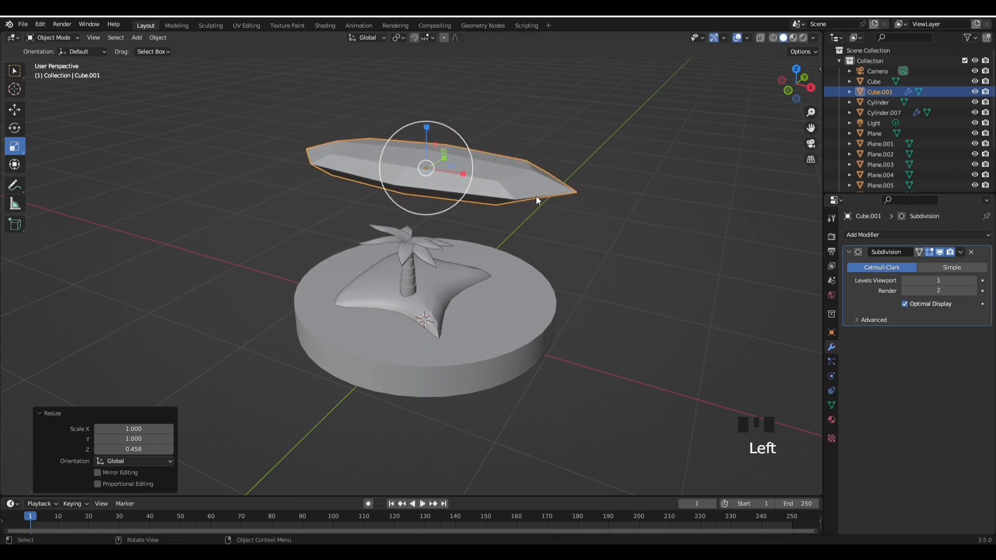
- Set the Subdivision viewport level to 2 and narrow the board slightly along Y
{"action": "middle_click_drag", "start_coordinate": [537, 196], "coordinate": [909, 322]}
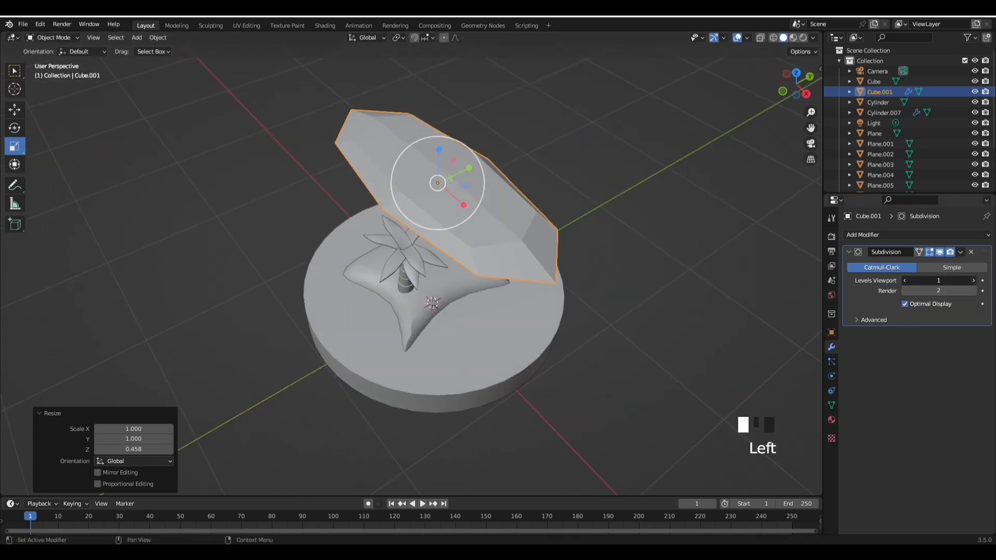
{"action": "left_click_drag", "start_coordinate": [940, 280], "coordinate": [948, 279]}
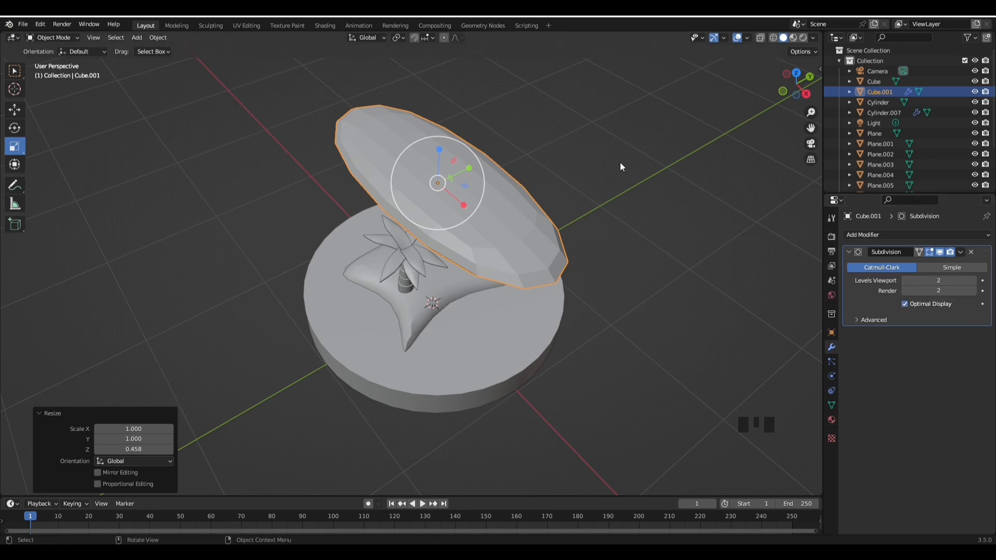
{"action": "middle_click_drag", "start_coordinate": [620, 165], "coordinate": [515, 228]}
{"action": "left_click_drag", "start_coordinate": [485, 234], "coordinate": [473, 236]}
- Apply smooth shading to the board and deselect it
{"action": "middle_click_drag", "start_coordinate": [474, 236], "coordinate": [589, 154]}
{"action": "right_click", "coordinate": [411, 122]}
{"action": "left_click", "coordinate": [411, 93]}
{"action": "right_click", "coordinate": [418, 132]}
{"action": "left_click", "coordinate": [418, 125]}
{"action": "left_click", "coordinate": [588, 153]}
- Select the board again and thin it further along Z
{"action": "left_click", "coordinate": [477, 183]}
{"action": "left_click", "coordinate": [436, 148]}
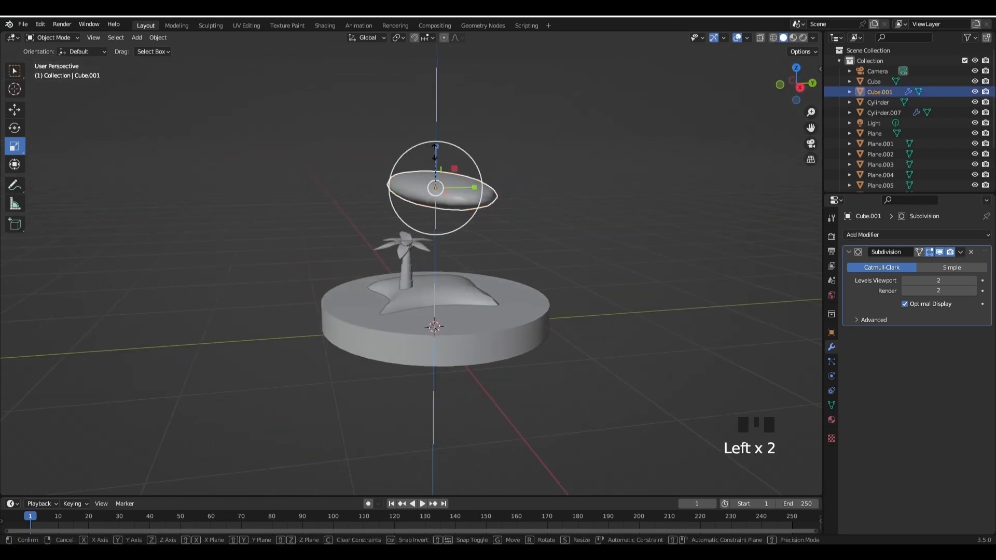
{"action": "left_click", "coordinate": [436, 176]}
{"action": "left_click", "coordinate": [493, 133]}
- Apply the board's Subdivision modifier and deselect the board
{"action": "middle_click_drag", "start_coordinate": [493, 133], "coordinate": [515, 204]}
{"action": "scroll", "coordinate": [499, 222], "scroll_direction": "up", "scroll_amount": 2}
{"action": "left_click", "coordinate": [477, 229]}
{"action": "scroll", "coordinate": [580, 175], "scroll_direction": "down", "scroll_amount": 1}
{"action": "left_click", "coordinate": [581, 175]}
{"action": "left_click", "coordinate": [512, 206]}
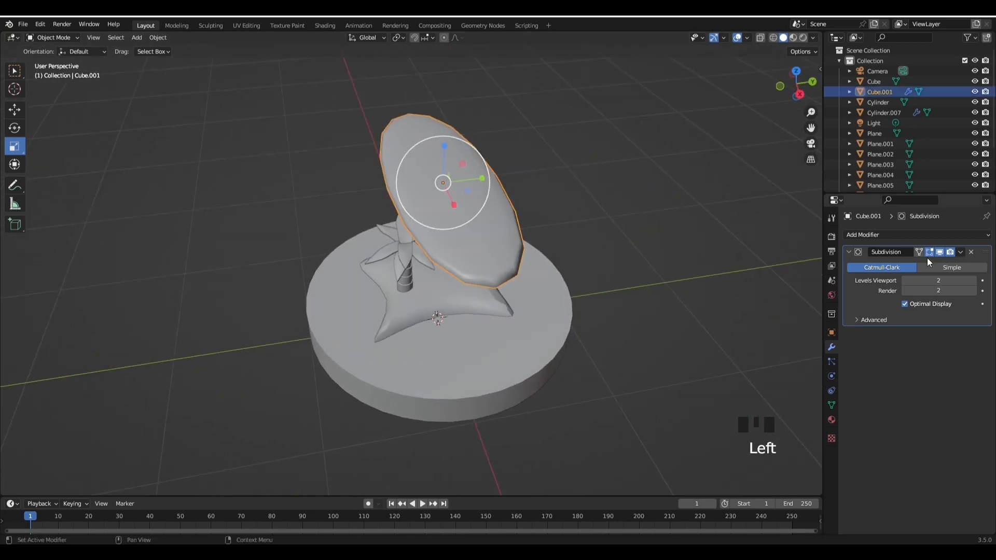
{"action": "left_click", "coordinate": [961, 252]}
{"action": "left_click", "coordinate": [957, 264]}
{"action": "left_click", "coordinate": [602, 225]}
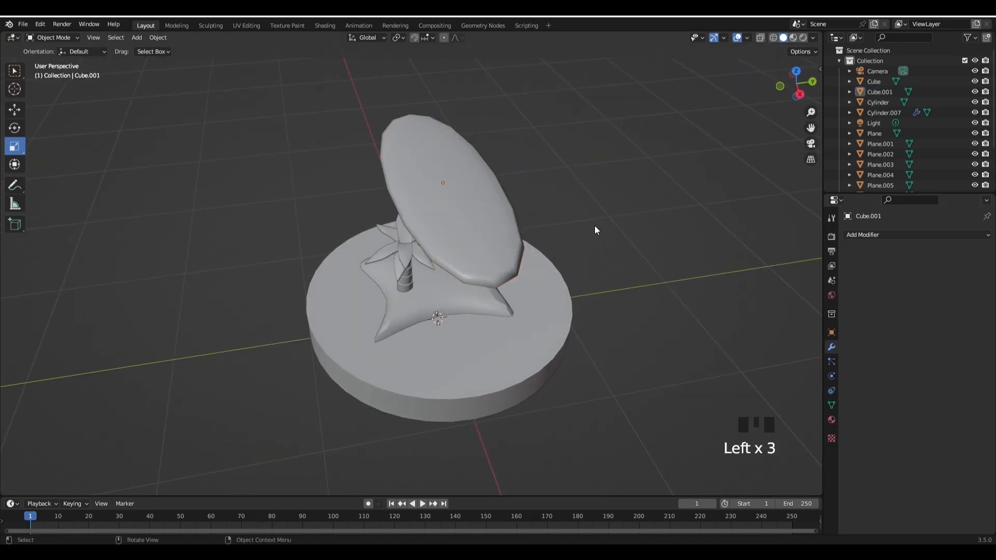
- Add another cube for a fin, scale it to about 0.104, and raise it along Z to the surfboard
{"action": "scroll", "coordinate": [634, 207], "scroll_direction": "down", "scroll_amount": 2}
{"action": "middle_click_drag", "start_coordinate": [594, 225], "coordinate": [525, 252]}
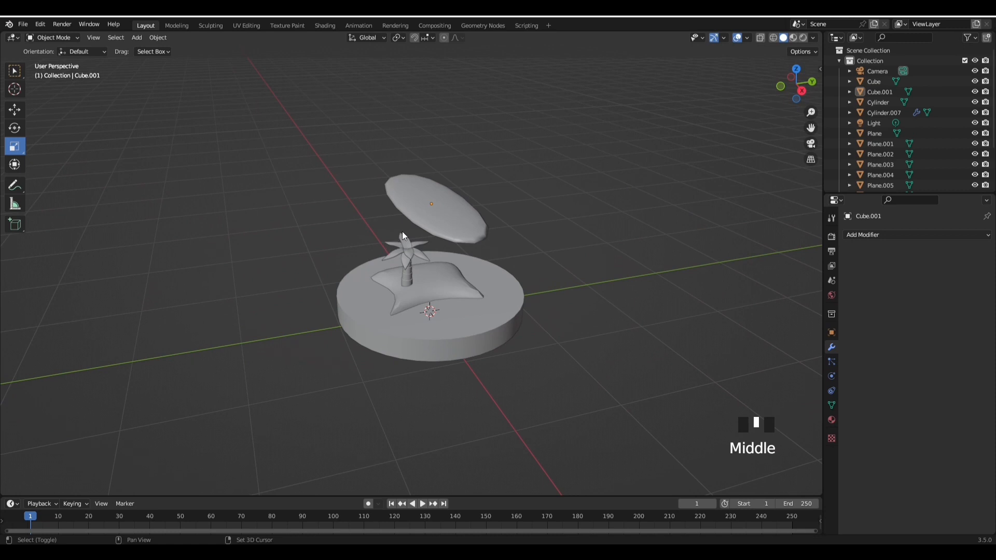
{"action": "key", "text": "shift+a"}
{"action": "mouse_move", "coordinate": [406, 232]}
{"action": "left_click", "coordinate": [478, 242]}
{"action": "key", "text": "s"}
{"action": "left_click", "coordinate": [477, 316]}
{"action": "key", "text": "g"}
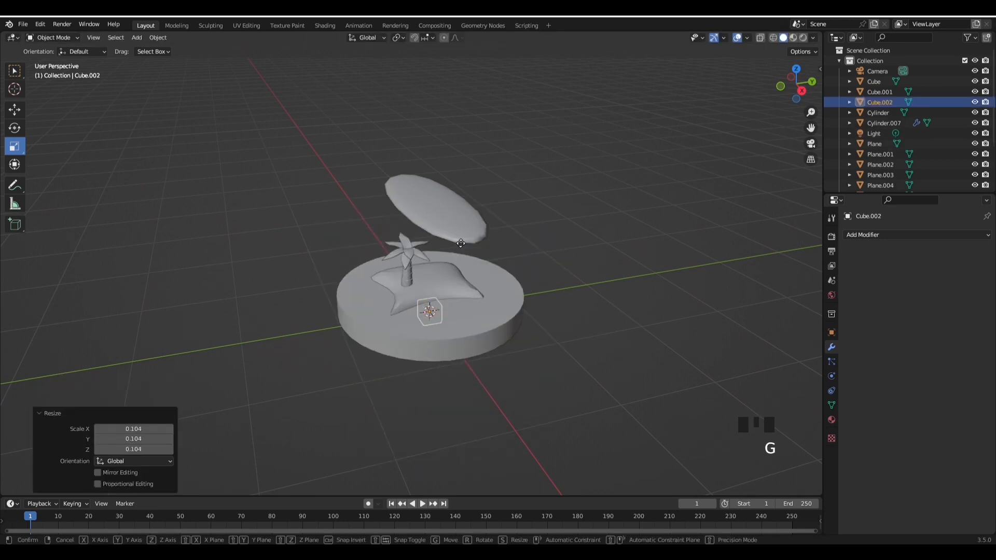
{"action": "key", "text": "z"}
{"action": "left_click", "coordinate": [465, 184]}
- Move the small cube about 0.87 m along X, refine its position near the board's tail, and adjust its height
{"action": "middle_click_drag", "start_coordinate": [465, 185], "coordinate": [522, 267]}
{"action": "scroll", "coordinate": [521, 267], "scroll_direction": "up", "scroll_amount": 1}
{"action": "key", "text": "g"}
{"action": "key", "text": "x"}
{"action": "left_click", "coordinate": [630, 320]}
{"action": "scroll", "coordinate": [649, 319], "scroll_direction": "up", "scroll_amount": 3}
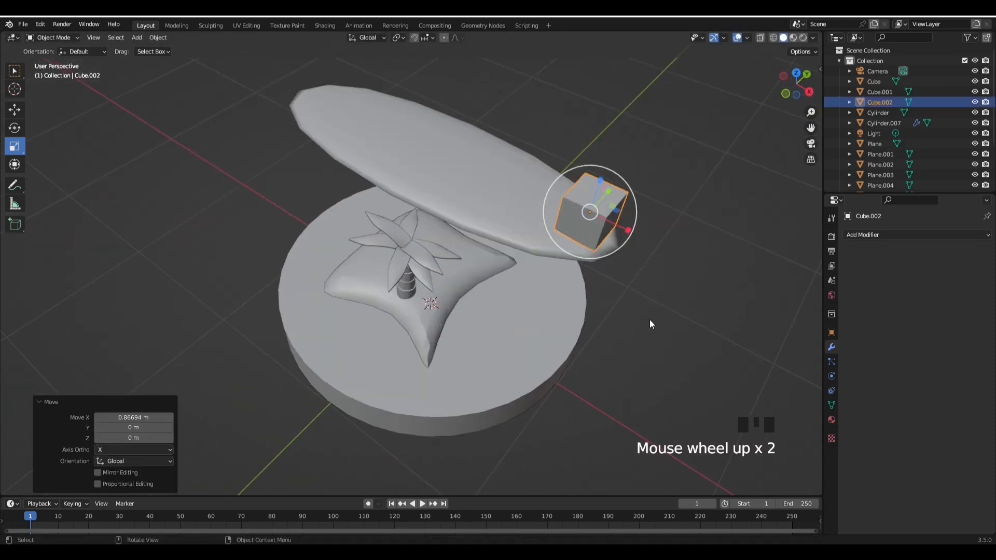
{"action": "key", "text": "g"}
{"action": "key", "text": "x"}
{"action": "left_click", "coordinate": [627, 297]}
{"action": "key", "text": "g"}
{"action": "key", "text": "z"}
{"action": "middle_click_drag", "start_coordinate": [626, 296], "coordinate": [546, 258]}
{"action": "left_click", "coordinate": [581, 286]}
- Thin the small cube along Y and lengthen it along X into a flat fin
{"action": "left_click_drag", "start_coordinate": [538, 261], "coordinate": [509, 264]}
{"action": "middle_click_drag", "start_coordinate": [542, 295], "coordinate": [655, 259]}
{"action": "left_click_drag", "start_coordinate": [623, 100], "coordinate": [665, 107]}
{"action": "middle_click_drag", "start_coordinate": [665, 107], "coordinate": [544, 103]}
- Lower the fin's top vertices about 0.105 m along Z with proportional editing in Edit Mode
{"action": "key", "text": "Tab"}
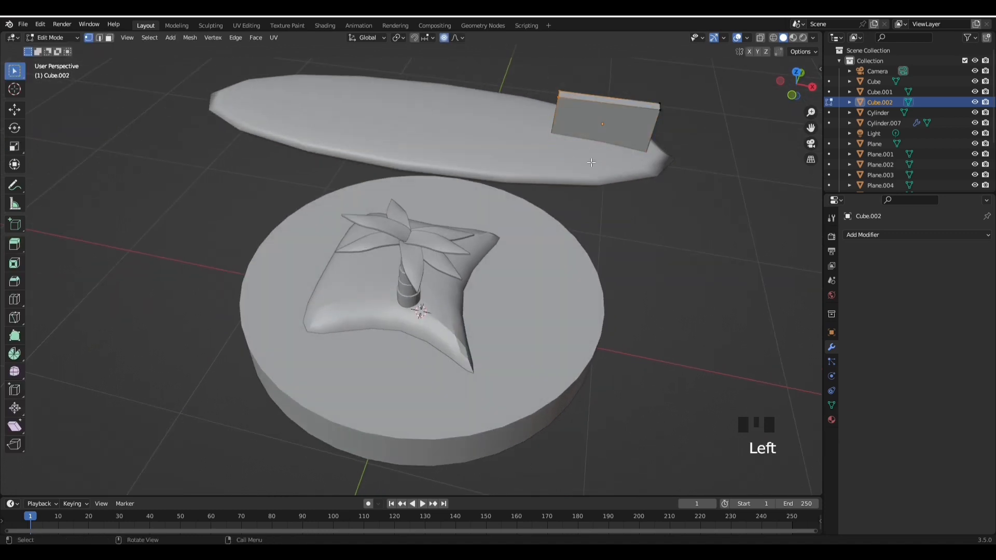
{"action": "middle_click_drag", "start_coordinate": [591, 163], "coordinate": [637, 141]}
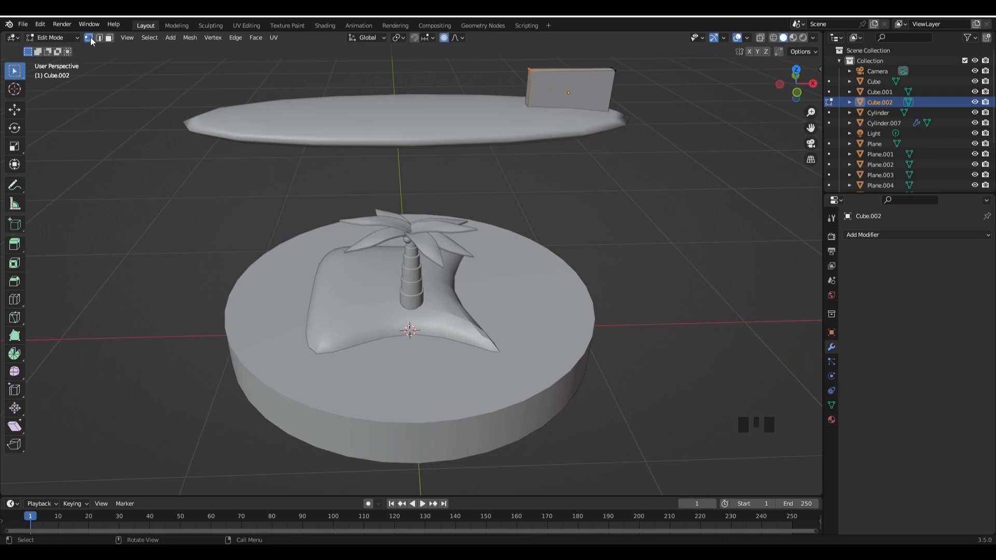
{"action": "middle_click_drag", "start_coordinate": [642, 115], "coordinate": [595, 132]}
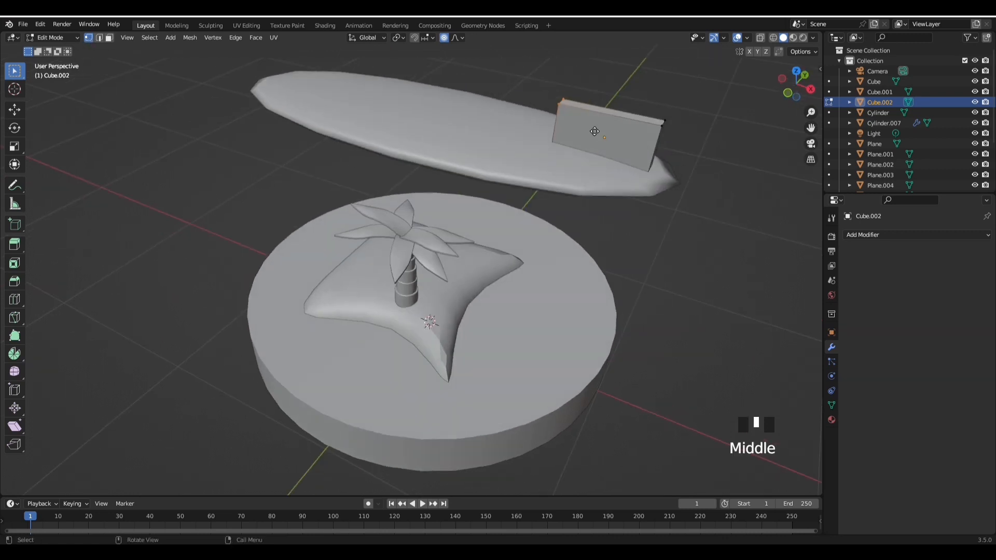
{"action": "key", "text": "g"}
{"action": "left_click", "coordinate": [593, 157]}
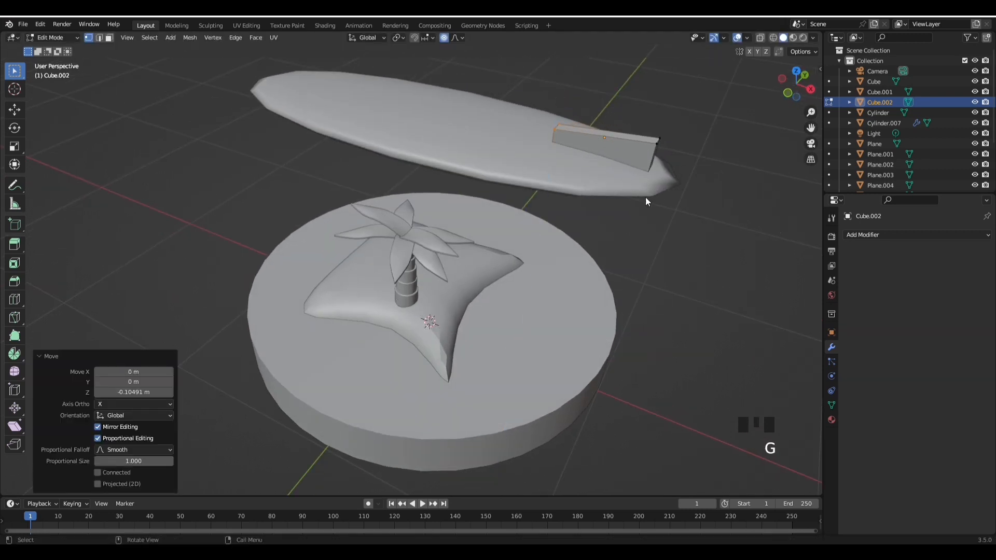
{"action": "key", "text": "Tab"}
{"action": "middle_click_drag", "start_coordinate": [646, 197], "coordinate": [415, 222]}
- Turn off proportional editing and lower the fin's top vertices at its inner end
{"action": "key", "text": "Tab"}
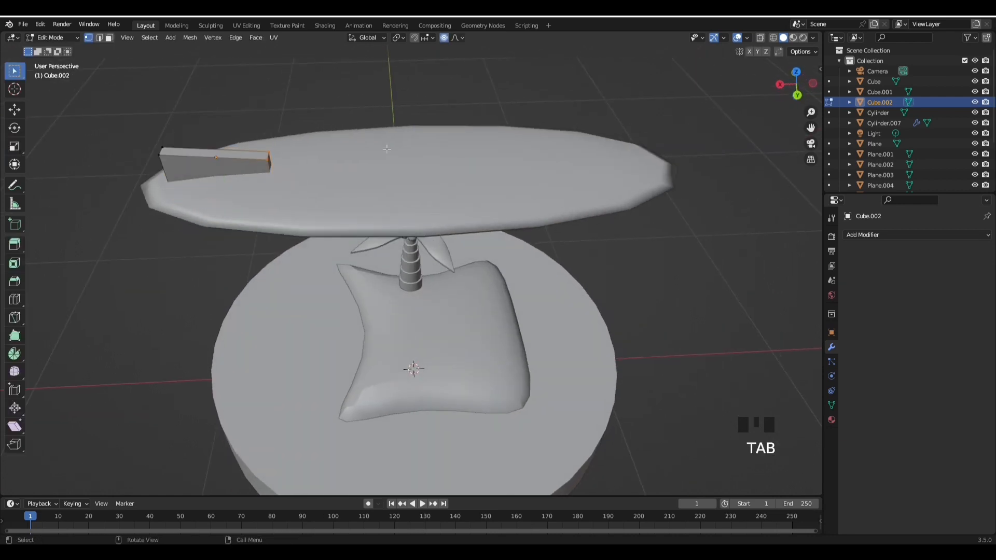
{"action": "left_click", "coordinate": [442, 41]}
{"action": "key", "text": "Tab"}
{"action": "key", "text": "Tab"}
{"action": "key", "text": "g"}
{"action": "left_click", "coordinate": [199, 145]}
- Select the top vertices at the fin's tail end, lower them along Z, and return to Object Mode
{"action": "left_click_drag", "start_coordinate": [112, 125], "coordinate": [189, 159]}
{"action": "key", "text": "g"}
{"action": "key", "text": "z"}
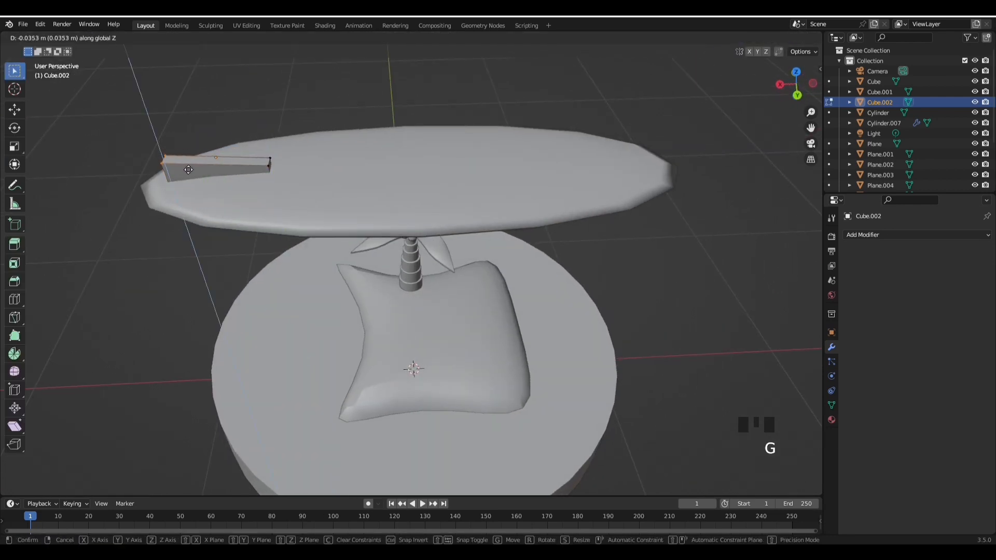
{"action": "left_click", "coordinate": [207, 176]}
{"action": "key", "text": "Tab"}
{"action": "middle_click_drag", "start_coordinate": [298, 225], "coordinate": [312, 228]}
- Duplicate the fin, place the copy beside the original, and shorten it along X
{"action": "right_click", "coordinate": [234, 223]}
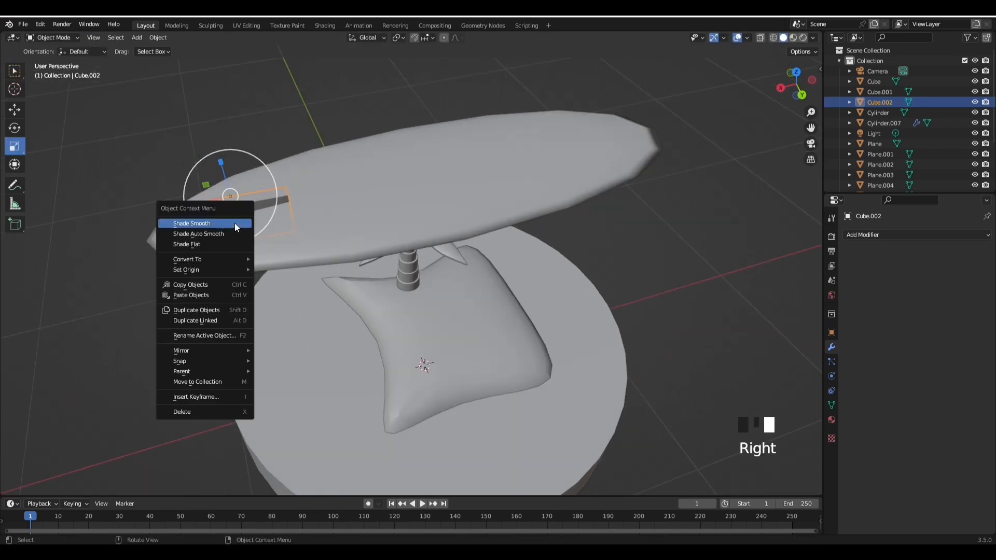
{"action": "left_click", "coordinate": [225, 311]}
{"action": "right_click", "coordinate": [225, 311]}
{"action": "middle_click_drag", "start_coordinate": [225, 311], "coordinate": [327, 288]}
{"action": "key", "text": "g"}
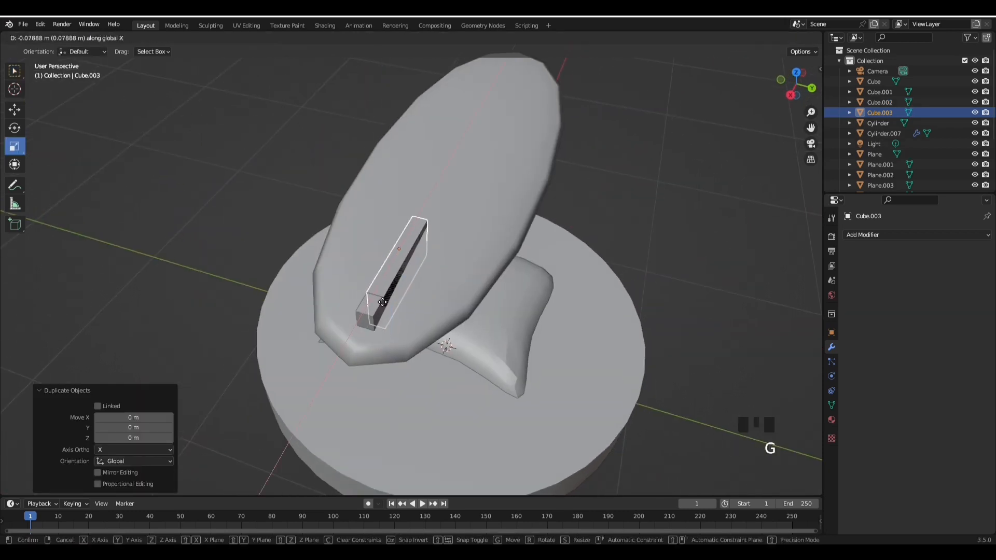
{"action": "left_click", "coordinate": [439, 268]}
{"action": "left_click_drag", "start_coordinate": [422, 307], "coordinate": [429, 294]}
- Reposition the shortened fin along X and move it about -0.018 m along Y
{"action": "key", "text": "g"}
{"action": "key", "text": "x"}
{"action": "left_click", "coordinate": [445, 276]}
{"action": "key", "text": "g"}
{"action": "key", "text": "x"}
{"action": "key", "text": "y"}
{"action": "left_click", "coordinate": [456, 282]}
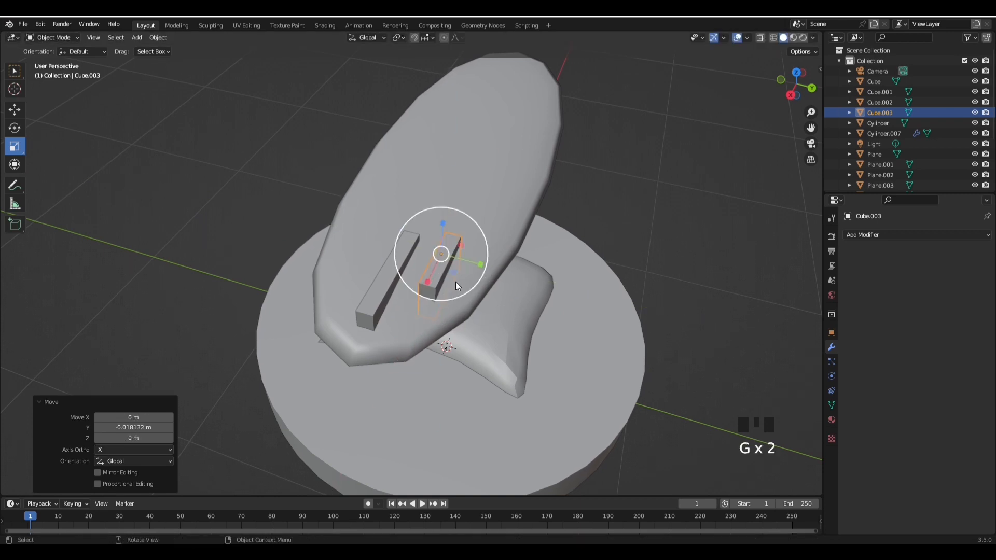
- Duplicate the short fin and move the copy along Y to the opposite side of the long fin
{"action": "middle_click_drag", "start_coordinate": [456, 282], "coordinate": [407, 307]}
{"action": "right_click", "coordinate": [407, 307]}
{"action": "left_click", "coordinate": [407, 307]}
{"action": "key", "text": "g"}
{"action": "key", "text": "x"}
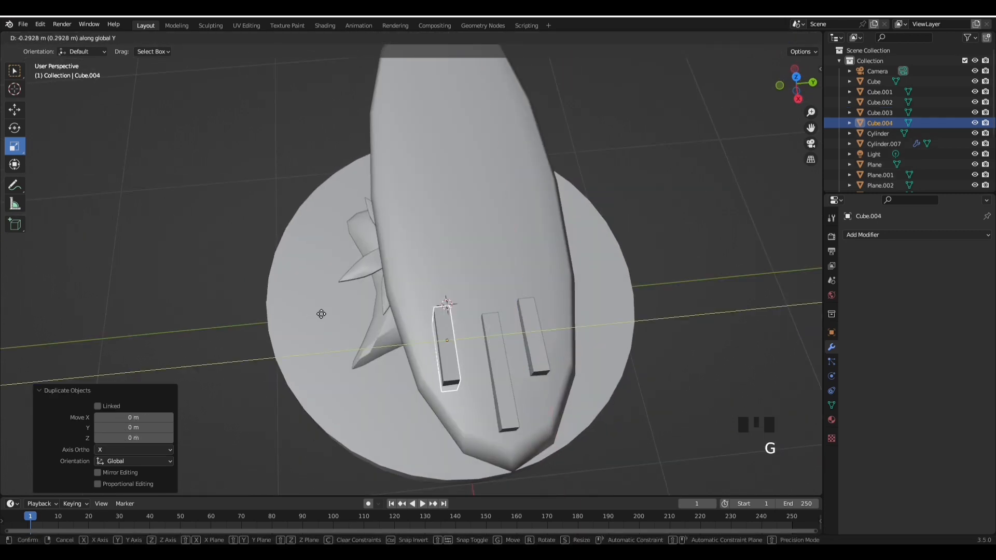
{"action": "left_click", "coordinate": [325, 313]}
- Select the three fins together with the surfboard and join them into one object
{"action": "left_click", "coordinate": [504, 337], "text": "shift"}
{"action": "left_click", "coordinate": [525, 327], "text": "shift"}
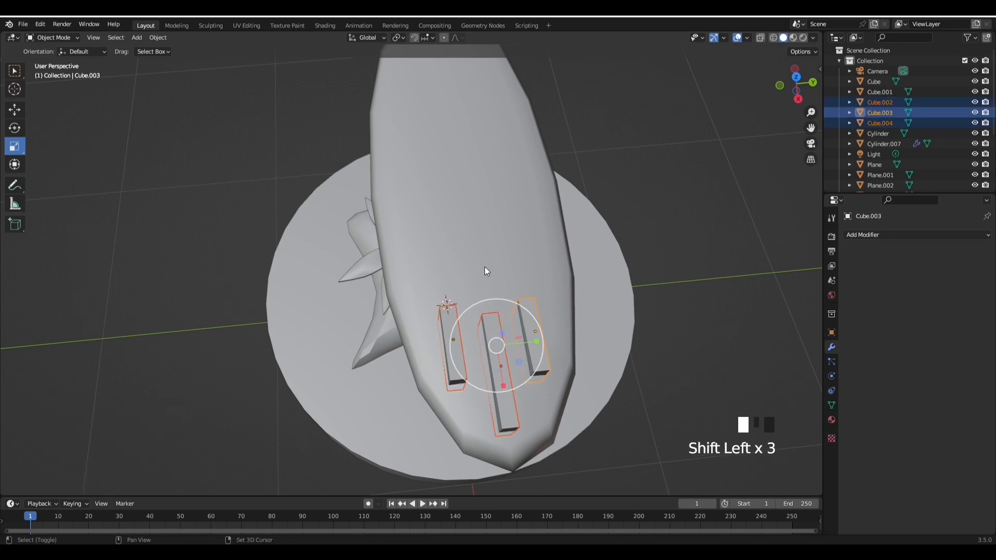
{"action": "left_click", "coordinate": [485, 267], "text": "shift"}
{"action": "middle_click_drag", "start_coordinate": [485, 267], "coordinate": [498, 205]}
{"action": "scroll", "coordinate": [626, 213], "scroll_direction": "down", "scroll_amount": 2}
{"action": "key", "text": "ctrl+j"}
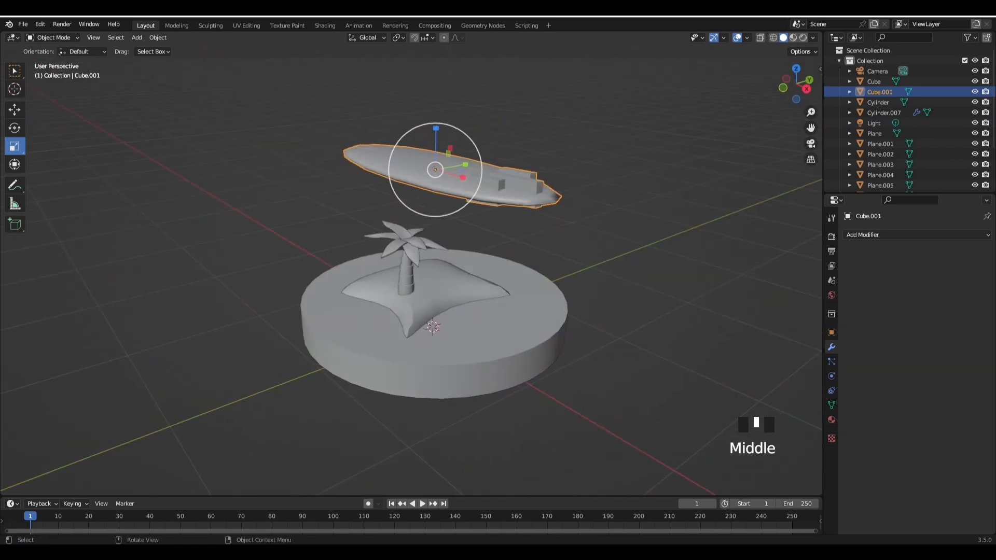
- Scale the joined surfboard to about 0.404 and rotate it into an upright position
{"action": "key", "text": "s"}
{"action": "left_click", "coordinate": [519, 209]}
{"action": "left_click", "coordinate": [15, 127]}
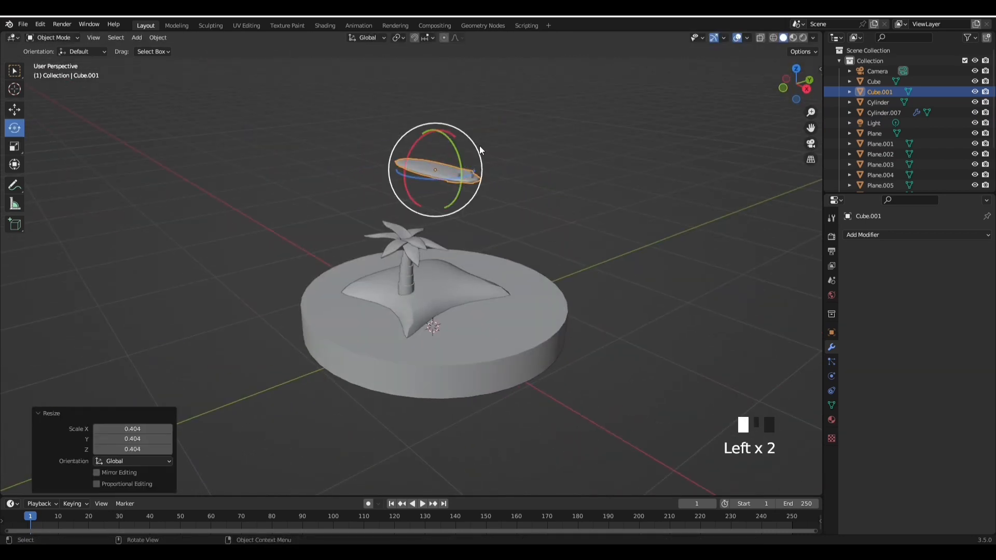
{"action": "left_click_drag", "start_coordinate": [451, 149], "coordinate": [565, 241]}
- Scale the upright surfboard again and lower it about 0.804 m along Z onto the mound
{"action": "key", "text": "s"}
{"action": "left_click", "coordinate": [515, 196]}
{"action": "key", "text": "g"}
{"action": "key", "text": "z"}
{"action": "left_click", "coordinate": [530, 301]}
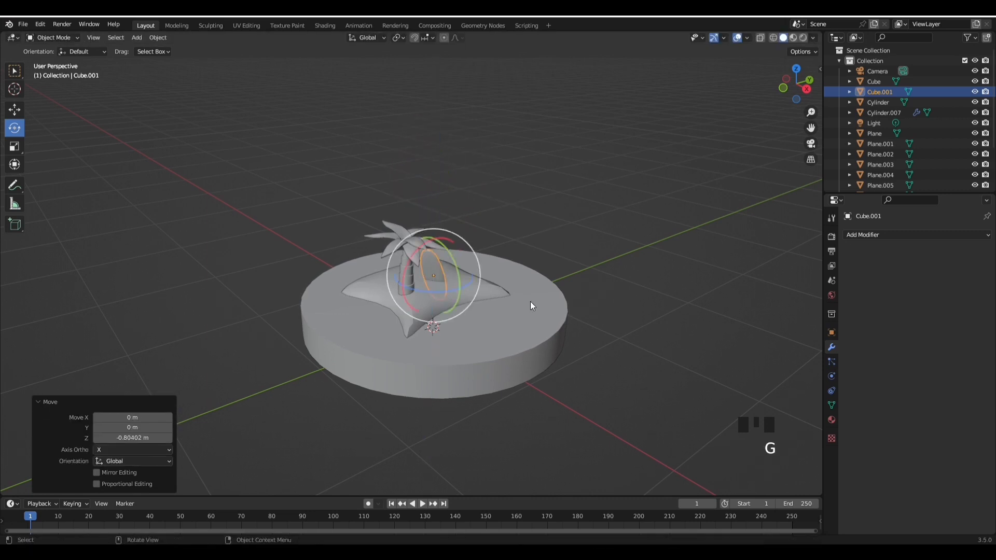
- Raise the surfboard about 0.084 m along Z and scale it to about 0.56
{"action": "scroll", "coordinate": [599, 319], "scroll_direction": "up", "scroll_amount": 4}
{"action": "middle_click_drag", "start_coordinate": [599, 318], "coordinate": [571, 313]}
{"action": "scroll", "coordinate": [570, 313], "scroll_direction": "up", "scroll_amount": 3}
{"action": "key", "text": "g"}
{"action": "key", "text": "s"}
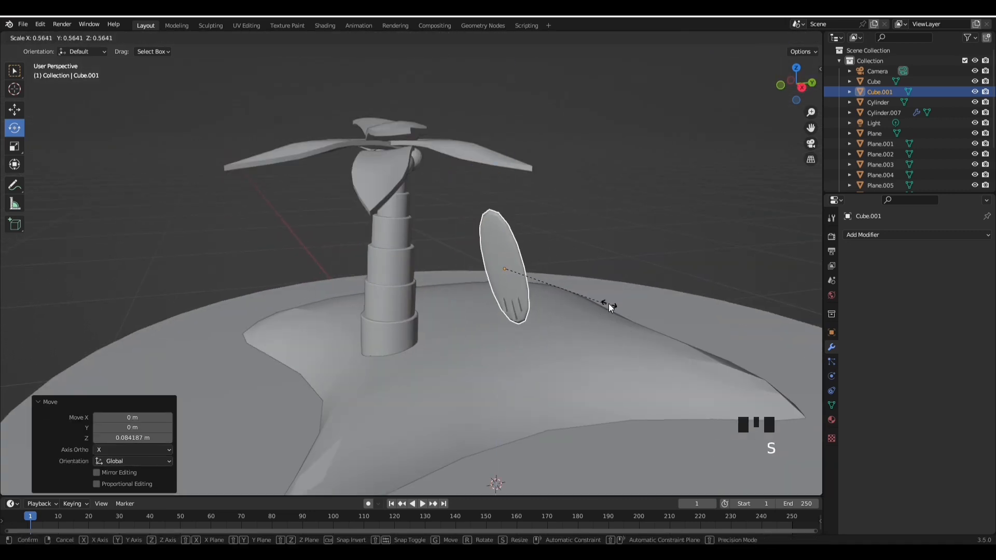
{"action": "left_click", "coordinate": [534, 243]}
- Rotate the upright surfboard about 13.4° in the view plane and lower it about 0.026 m along Z into the mound
{"action": "left_click_drag", "start_coordinate": [534, 244], "coordinate": [551, 262]}
{"action": "key", "text": "g"}
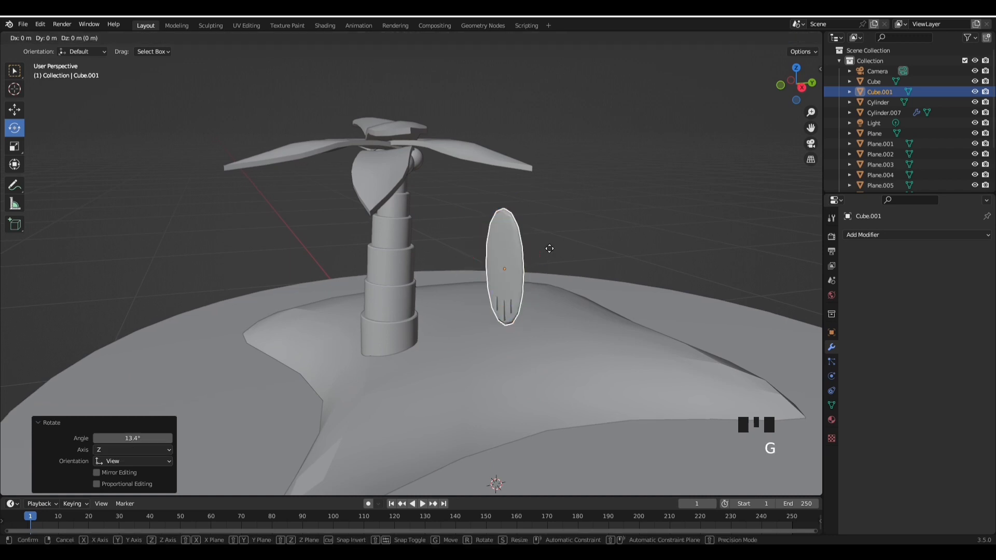
{"action": "key", "text": "z"}
{"action": "left_click", "coordinate": [554, 260]}
{"action": "middle_click_drag", "start_coordinate": [555, 262], "coordinate": [531, 315]}
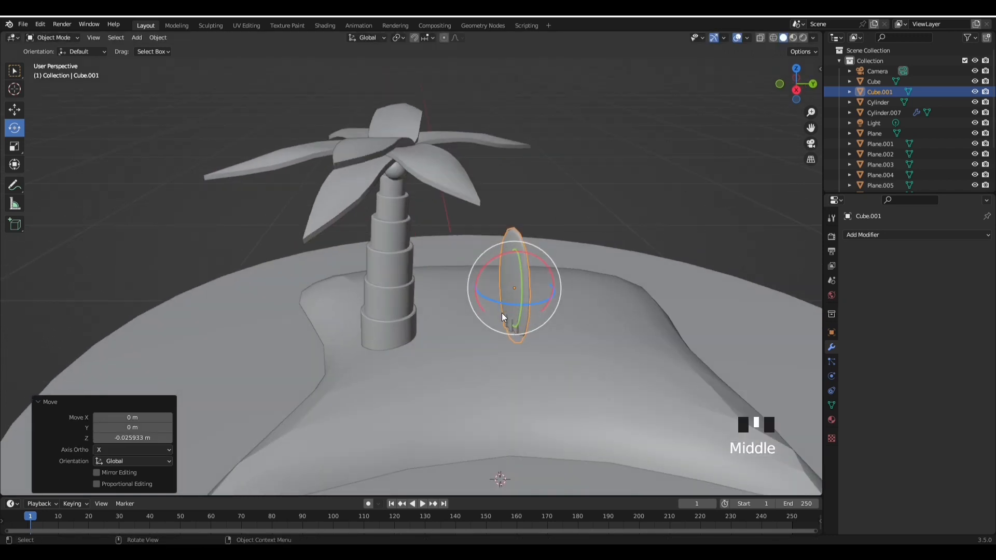
- Turn the surfboard further and place a tilted copy of it beside the original on the mound
{"action": "left_click_drag", "start_coordinate": [503, 313], "coordinate": [511, 314]}
{"action": "key", "text": "g"}
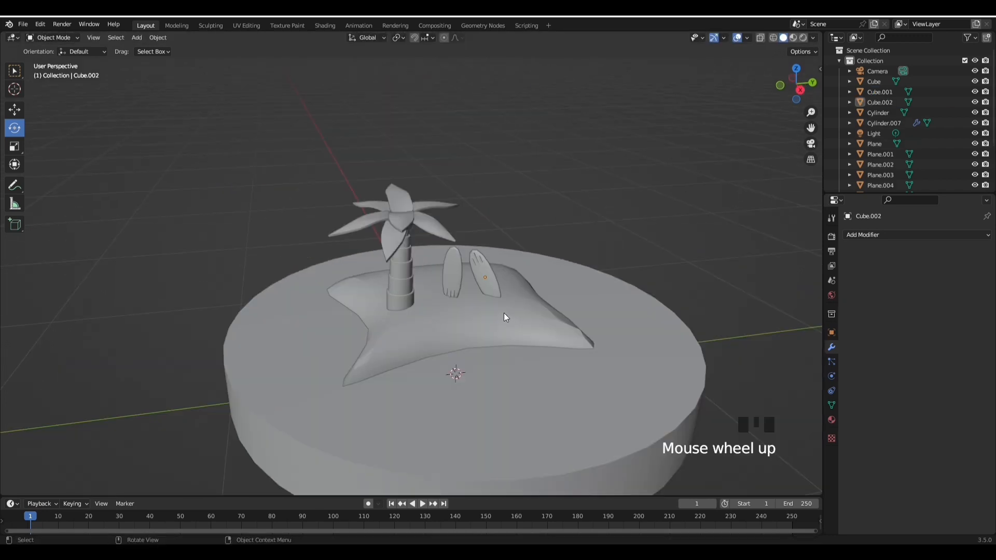
{"action": "middle_click_drag", "start_coordinate": [505, 314], "coordinate": [486, 324]}
{"action": "scroll", "coordinate": [491, 310], "scroll_direction": "down", "scroll_amount": 3}
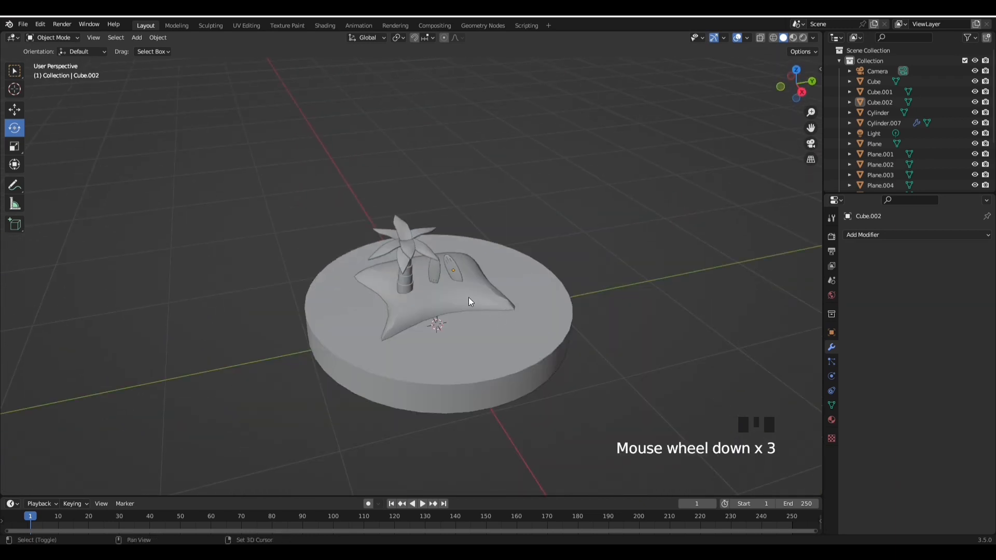
- Add a UV sphere with 8 segments as a beach ball
{"action": "key", "text": "shift+a"}
{"action": "mouse_move", "coordinate": [460, 300]}
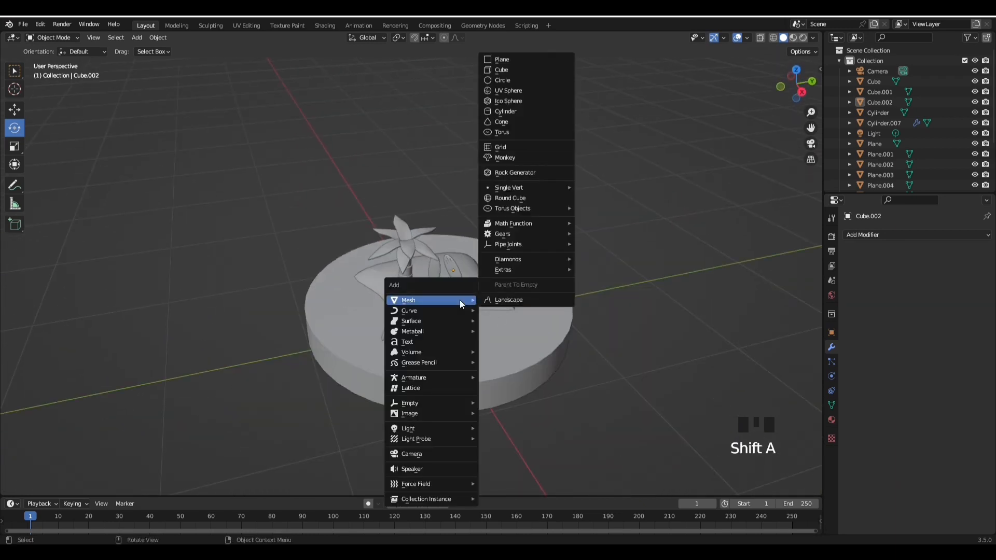
{"action": "left_click", "coordinate": [509, 90]}
{"action": "left_click", "coordinate": [142, 375]}
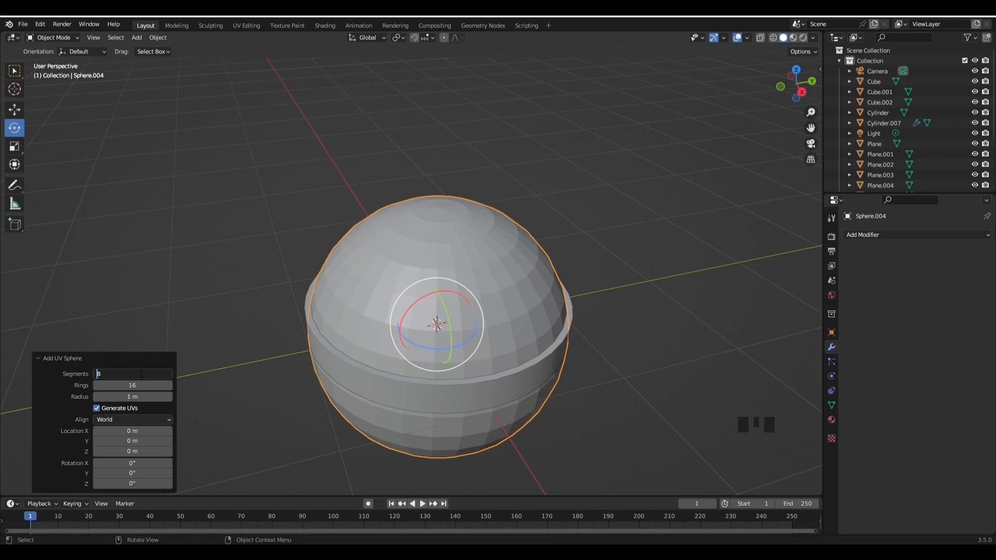
{"action": "key", "text": "Return"}
{"action": "middle_click_drag", "start_coordinate": [515, 262], "coordinate": [565, 256]}
{"action": "scroll", "coordinate": [600, 309], "scroll_direction": "down", "scroll_amount": 2}
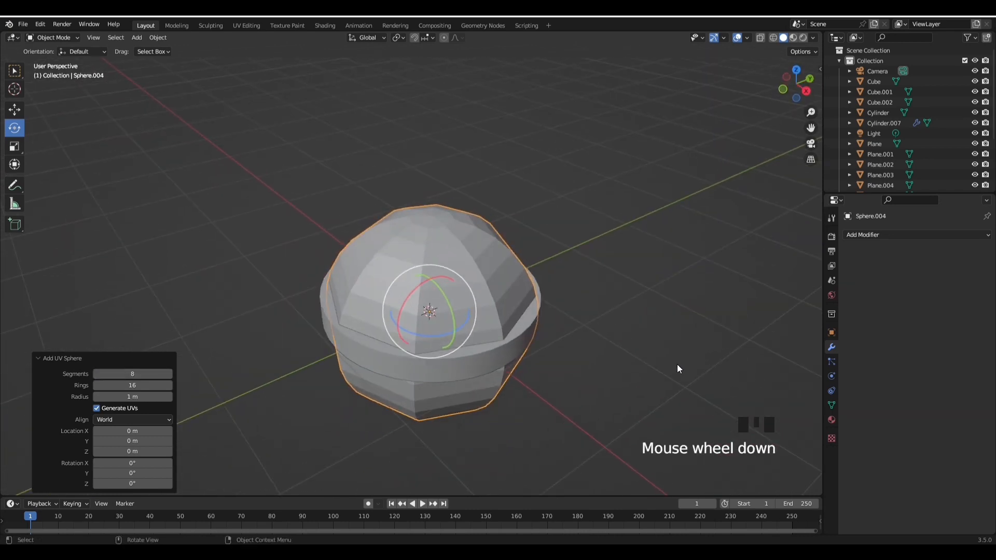
- Scale the sphere down to a small ball in proportion with the surfboards
{"action": "middle_click_drag", "start_coordinate": [677, 369], "coordinate": [615, 363]}
{"action": "key", "text": "s"}
{"action": "left_click", "coordinate": [496, 308]}
{"action": "scroll", "coordinate": [494, 307], "scroll_direction": "up", "scroll_amount": 3}
{"action": "scroll", "coordinate": [615, 363], "scroll_direction": "up", "scroll_amount": 3}
{"action": "key", "text": "s"}
{"action": "left_click", "coordinate": [501, 337]}
- Raise the ball about 0.313 m along Z and shift it along Y towards the palm trunk
{"action": "key", "text": "g"}
{"action": "key", "text": "z"}
{"action": "left_click", "coordinate": [463, 310]}
{"action": "key", "text": "g"}
{"action": "key", "text": "x"}
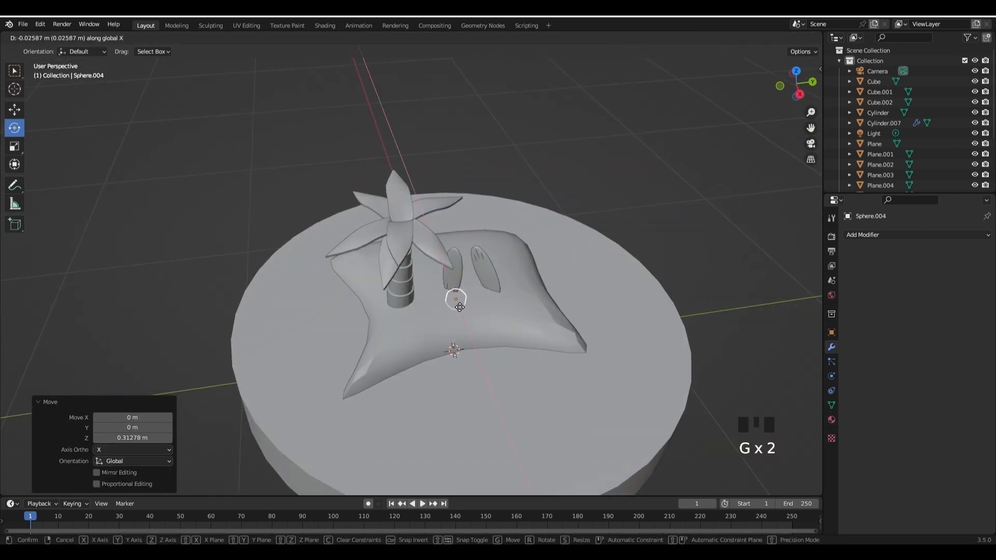
{"action": "key", "text": "y"}
{"action": "left_click", "coordinate": [445, 312]}
- Adjust the ball's height along Z and move it about 0.174 m along X in front of the palm
{"action": "key", "text": "g"}
{"action": "key", "text": "z"}
{"action": "left_click", "coordinate": [440, 294]}
{"action": "key", "text": "g"}
{"action": "key", "text": "x"}
{"action": "left_click", "coordinate": [450, 323]}
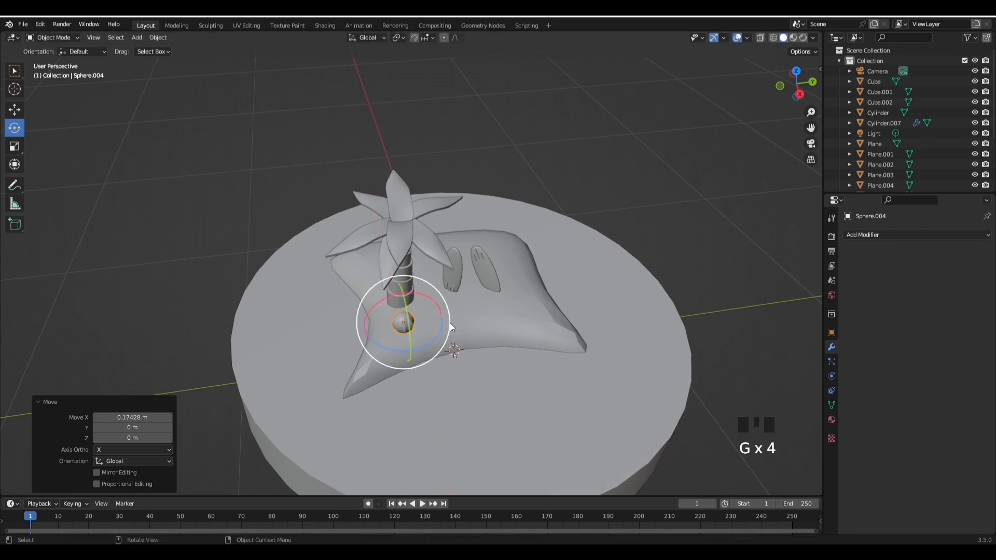
- Lower the ball about 0.01 m along Z towards the mound and undo the trial rotation
{"action": "scroll", "coordinate": [450, 323], "scroll_direction": "up", "scroll_amount": 2}
{"action": "mouse_move", "coordinate": [450, 323]}
{"action": "middle_mouse_down"}
{"action": "mouse_move", "coordinate": [510, 301]}
{"action": "mouse_move", "coordinate": [441, 334]}
{"action": "middle_mouse_up"}
{"action": "key", "text": "g"}
{"action": "key", "text": "z"}
{"action": "left_click", "coordinate": [472, 334]}
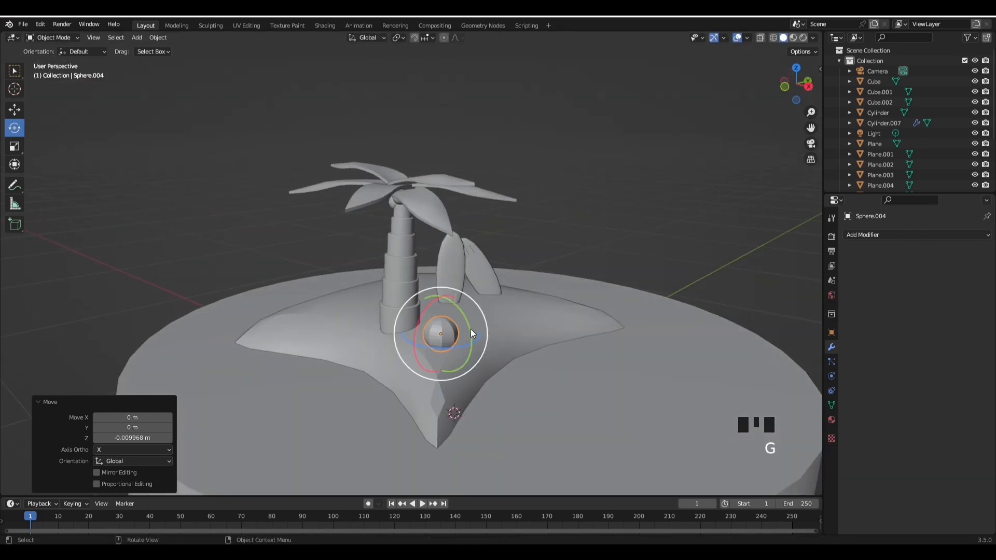
{"action": "left_click_drag", "start_coordinate": [473, 334], "coordinate": [523, 366]}
{"action": "key", "text": "ctrl+z"}
- Shift the ball along X in two moves until it rests on the mound beside the palm, and deselect it
{"action": "key", "text": "g"}
{"action": "key", "text": "x"}
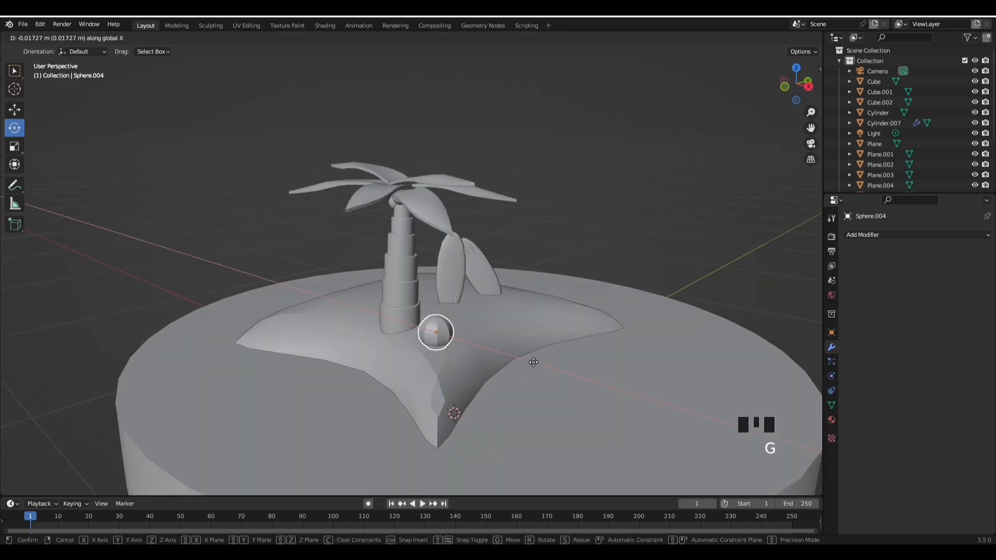
{"action": "left_click", "coordinate": [518, 368]}
{"action": "middle_click_drag", "start_coordinate": [518, 368], "coordinate": [462, 403]}
{"action": "key", "text": "g"}
{"action": "key", "text": "x"}
{"action": "left_click", "coordinate": [544, 372]}
{"action": "middle_click_drag", "start_coordinate": [545, 371], "coordinate": [607, 262]}
{"action": "left_click", "coordinate": [634, 223]}
{"action": "scroll", "coordinate": [607, 261], "scroll_direction": "down", "scroll_amount": 3}
{"action": "middle_click_drag", "start_coordinate": [563, 301], "coordinate": [379, 264]}
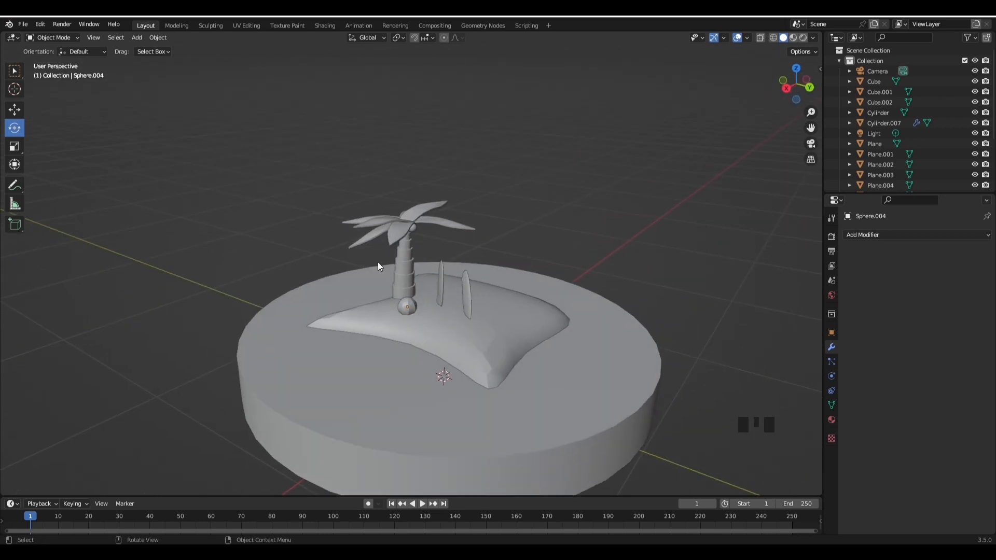
- Duplicate the base disc in place
{"action": "scroll", "coordinate": [378, 263], "scroll_direction": "down", "scroll_amount": 1}
{"action": "middle_click_drag", "start_coordinate": [632, 366], "coordinate": [670, 358]}
{"action": "scroll", "coordinate": [537, 353], "scroll_direction": "down", "scroll_amount": 1}
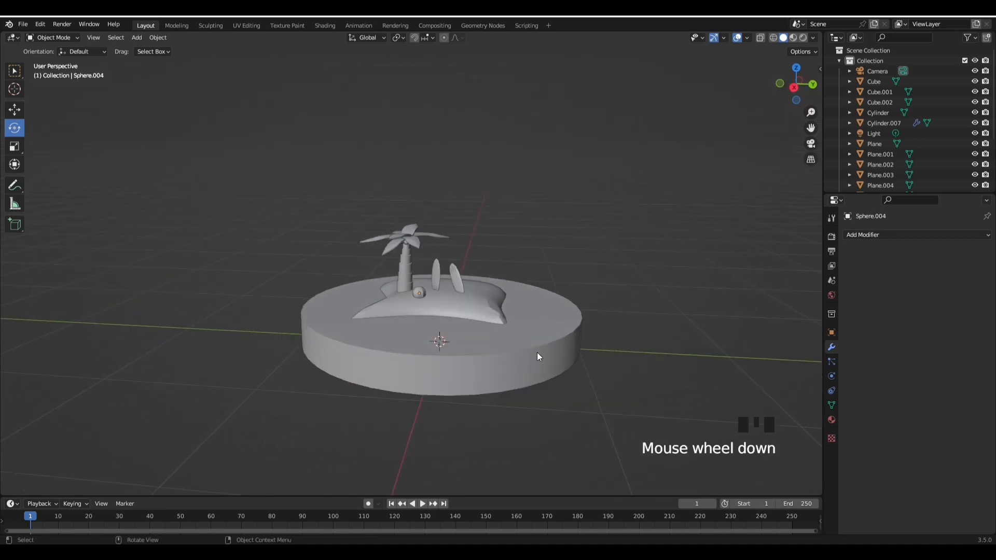
{"action": "left_click", "coordinate": [537, 353]}
{"action": "right_click", "coordinate": [512, 329]}
{"action": "left_click", "coordinate": [513, 329]}
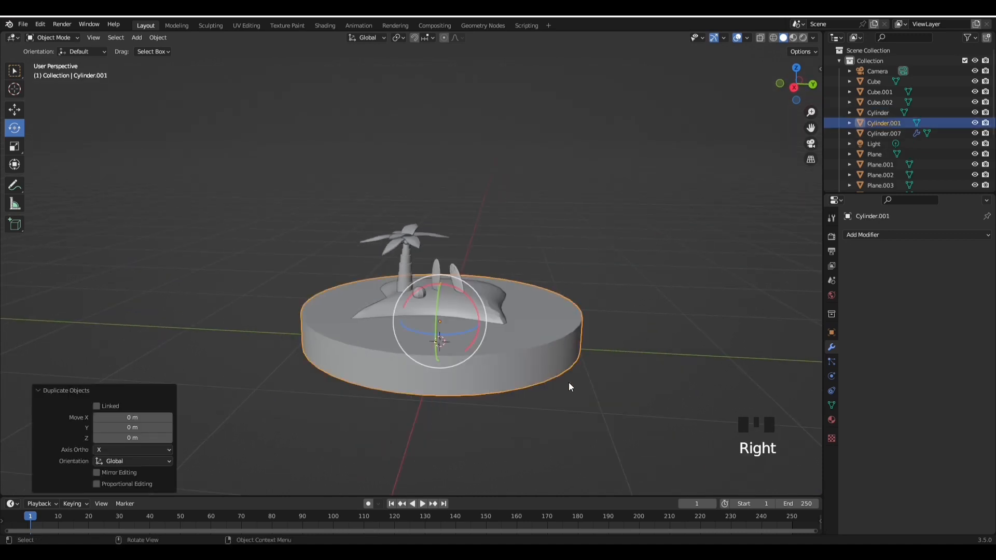
- Flatten the duplicated disc to about 0.215 along Z and raise it about 0.143 m as a thin top layer
{"action": "left_click", "coordinate": [16, 149]}
{"action": "left_click_drag", "start_coordinate": [440, 282], "coordinate": [440, 313]}
{"action": "key", "text": "g"}
{"action": "key", "text": "z"}
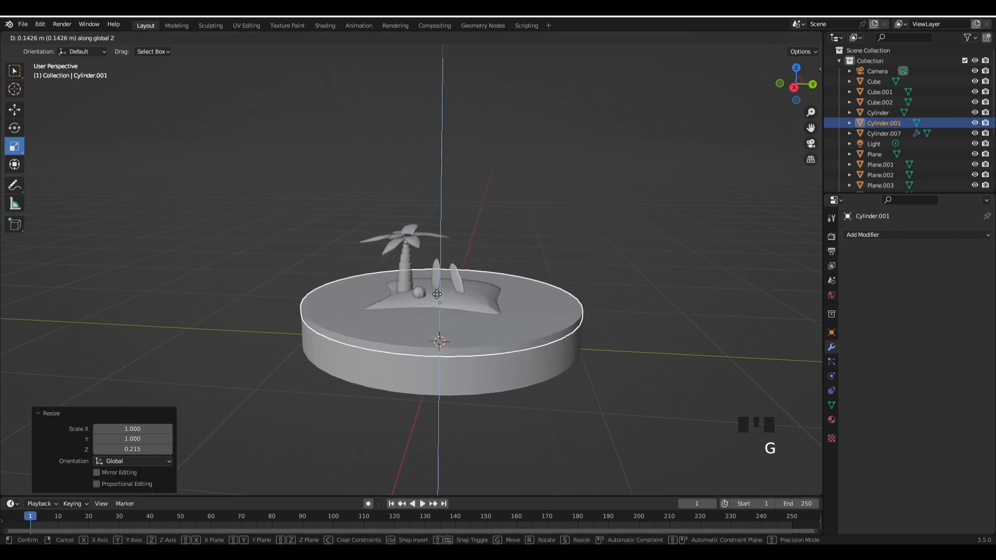
{"action": "left_click", "coordinate": [437, 293]}
- Add a Displace modifier to the thin top disc and set its strength to 0.1
{"action": "middle_click_drag", "start_coordinate": [570, 346], "coordinate": [544, 328]}
{"action": "scroll", "coordinate": [575, 338], "scroll_direction": "up", "scroll_amount": 2}
{"action": "scroll", "coordinate": [563, 332], "scroll_direction": "up", "scroll_amount": 1}
{"action": "key", "text": "Tab"}
{"action": "key", "text": "Tab"}
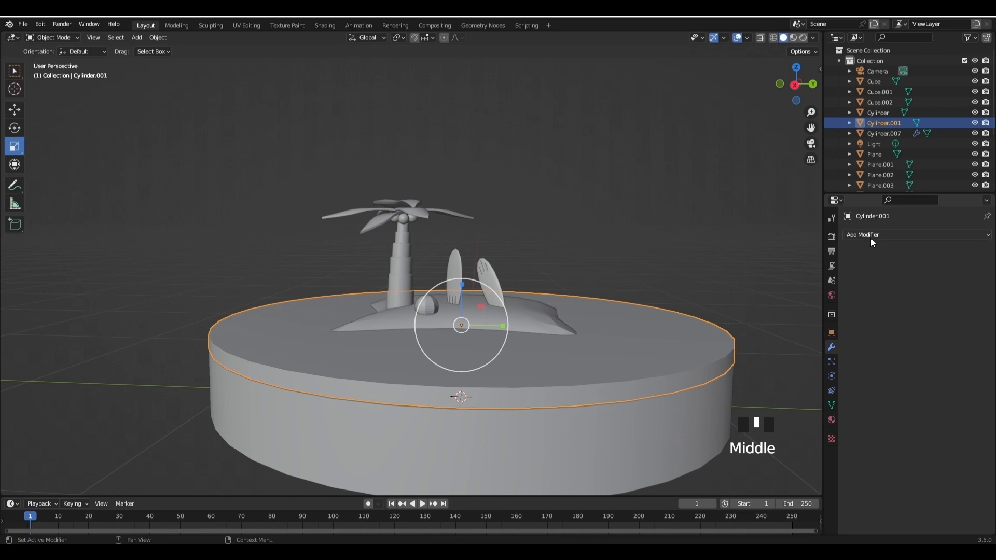
{"action": "middle_click_drag", "start_coordinate": [569, 280], "coordinate": [581, 267]}
{"action": "left_click", "coordinate": [908, 236]}
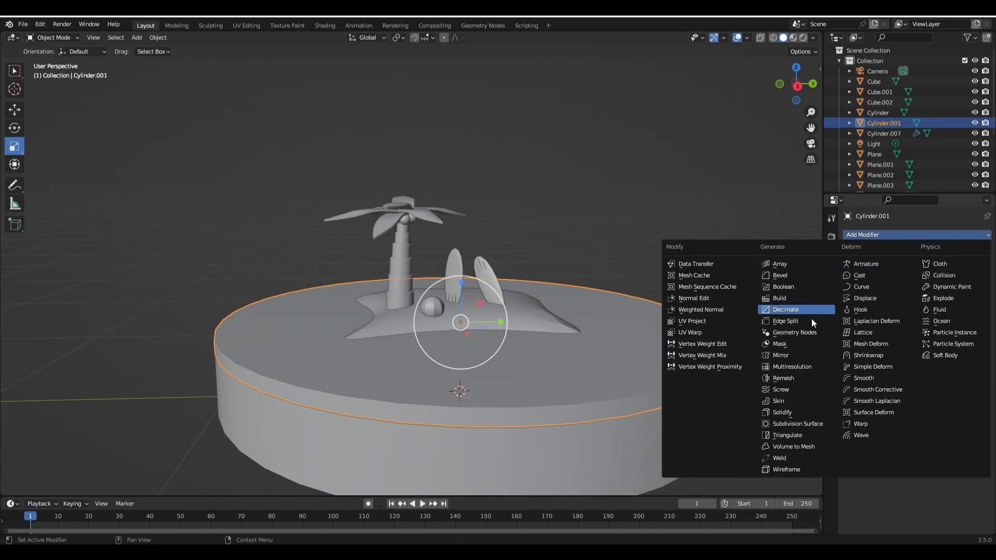
{"action": "left_click", "coordinate": [876, 298]}
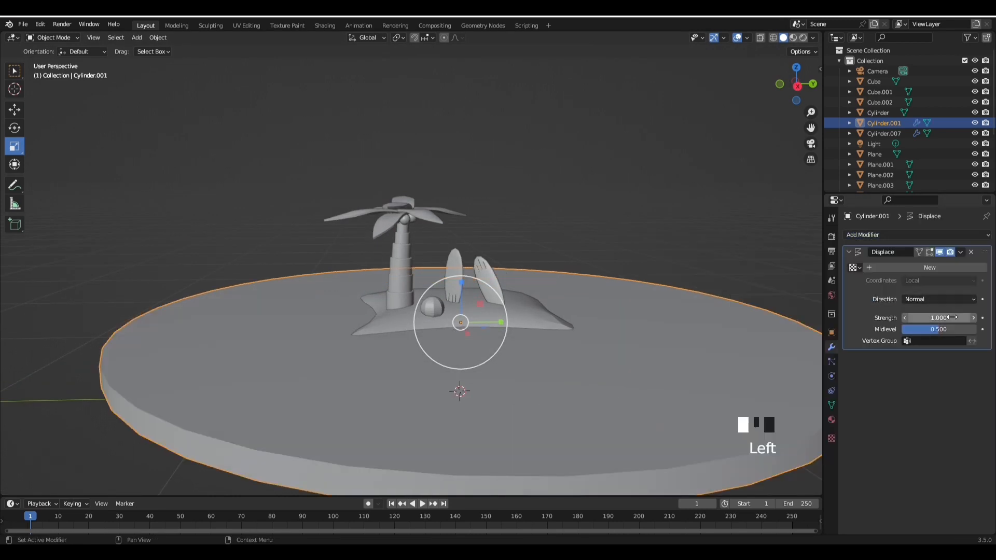
{"action": "left_click", "coordinate": [951, 318]}
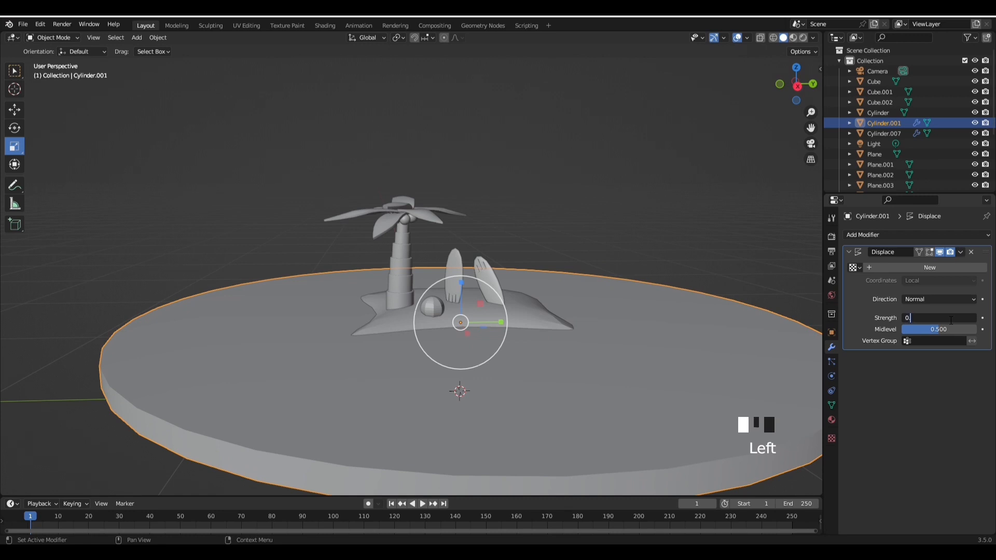
{"action": "type", "text": "0.1"}
{"action": "key", "text": "Return"}
- Create a new texture for the Displace modifier and set its type to Clouds
{"action": "left_click", "coordinate": [832, 439]}
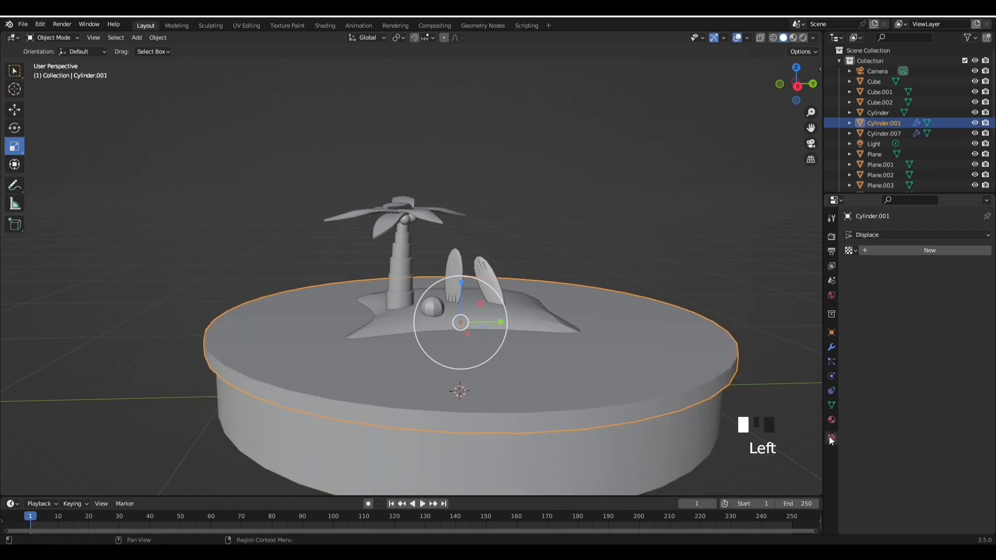
{"action": "left_click", "coordinate": [898, 253]}
{"action": "left_click_drag", "start_coordinate": [934, 266], "coordinate": [916, 302]}
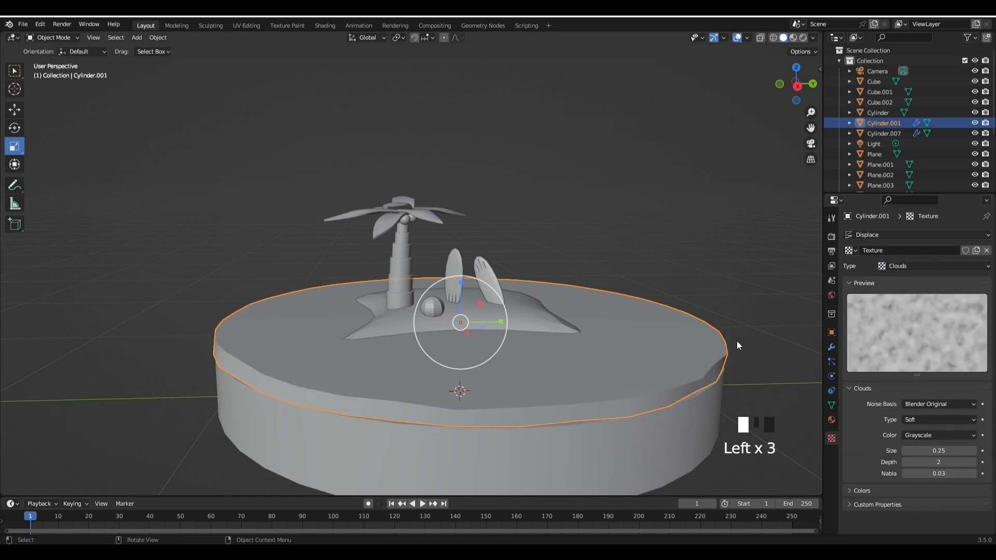
{"action": "middle_click_drag", "start_coordinate": [740, 346], "coordinate": [684, 351]}
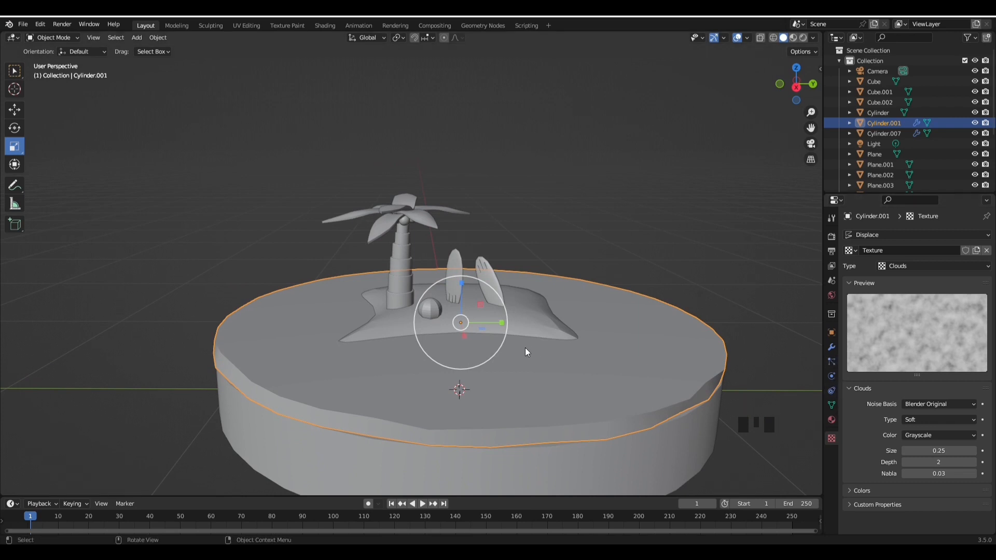
- Edit the thin disc's mesh and move a pair of upper rim vertices very slightly along Z
{"action": "left_click", "coordinate": [649, 217]}
{"action": "middle_click_drag", "start_coordinate": [650, 217], "coordinate": [491, 293]}
{"action": "left_click", "coordinate": [395, 350]}
{"action": "key", "text": "Tab"}
{"action": "middle_click_drag", "start_coordinate": [395, 351], "coordinate": [125, 64]}
{"action": "left_click", "coordinate": [110, 38]}
{"action": "middle_click_drag", "start_coordinate": [612, 397], "coordinate": [126, 70]}
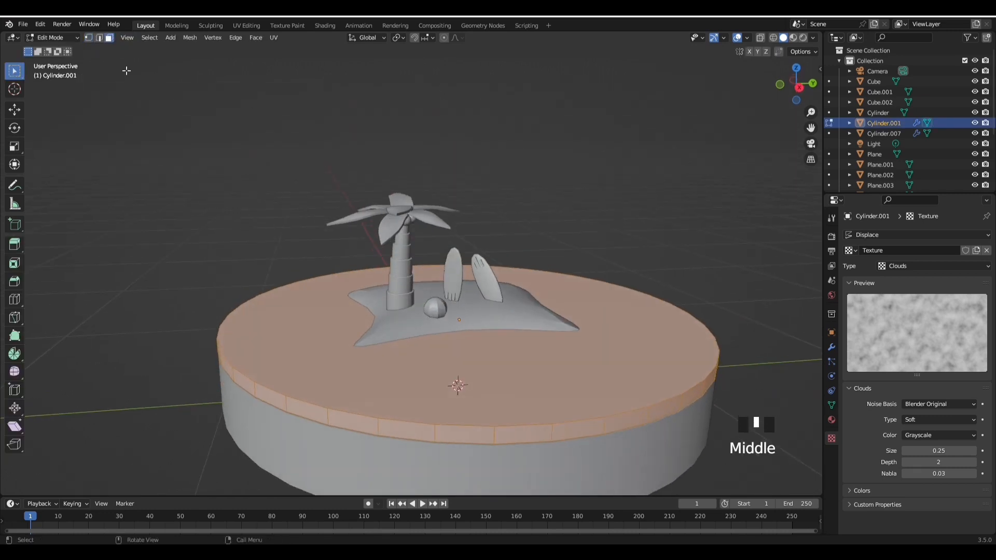
{"action": "left_click", "coordinate": [701, 315]}
{"action": "key", "text": "g"}
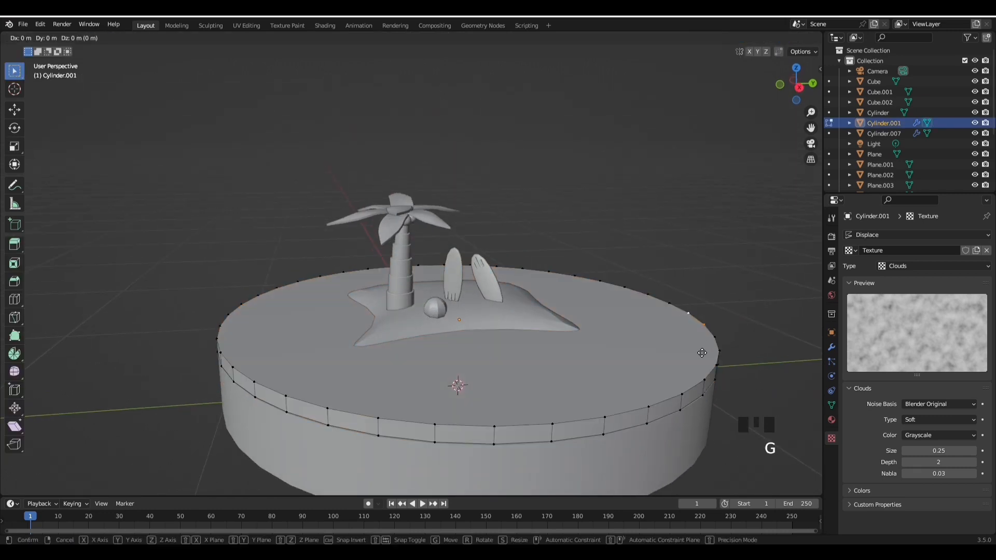
{"action": "key", "text": "z"}
{"action": "left_click", "coordinate": [692, 341]}
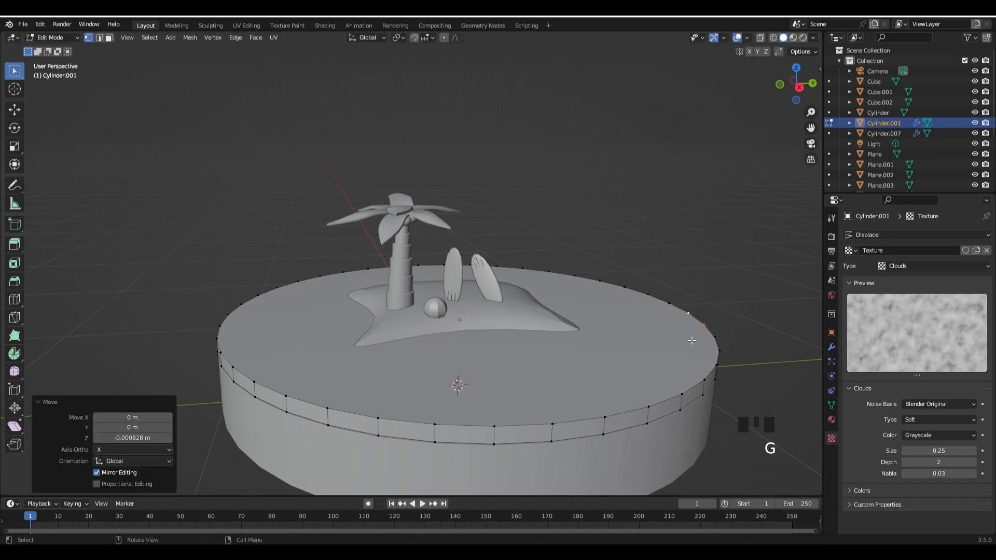
- Move another pair of rim vertices near the back along Z and return to Object Mode
{"action": "key", "text": "g"}
{"action": "key", "text": "z"}
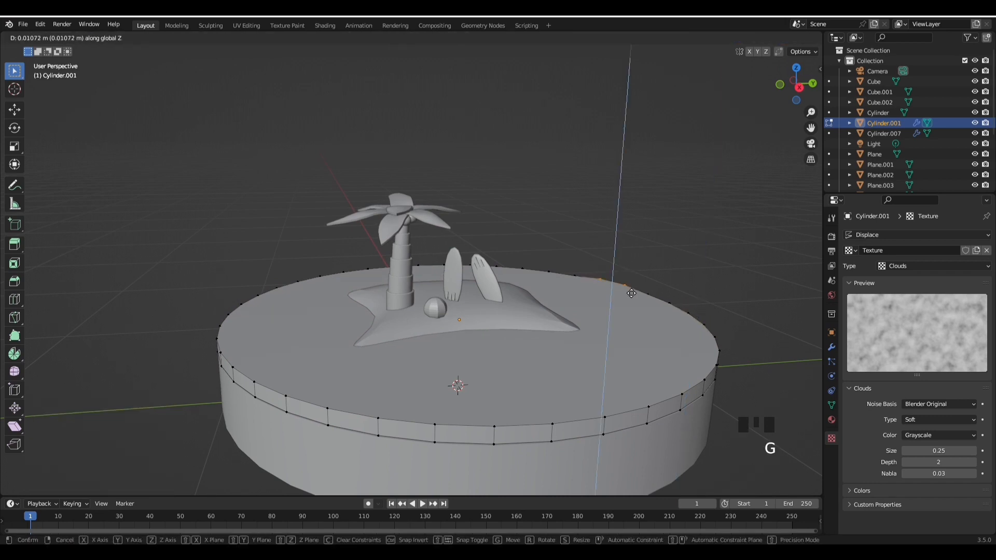
{"action": "left_click", "coordinate": [632, 299]}
{"action": "key", "text": "Tab"}
{"action": "middle_click_drag", "start_coordinate": [631, 298], "coordinate": [655, 314]}
{"action": "scroll", "coordinate": [617, 324], "scroll_direction": "down", "scroll_amount": 2}
{"action": "scroll", "coordinate": [647, 316], "scroll_direction": "up", "scroll_amount": 3}
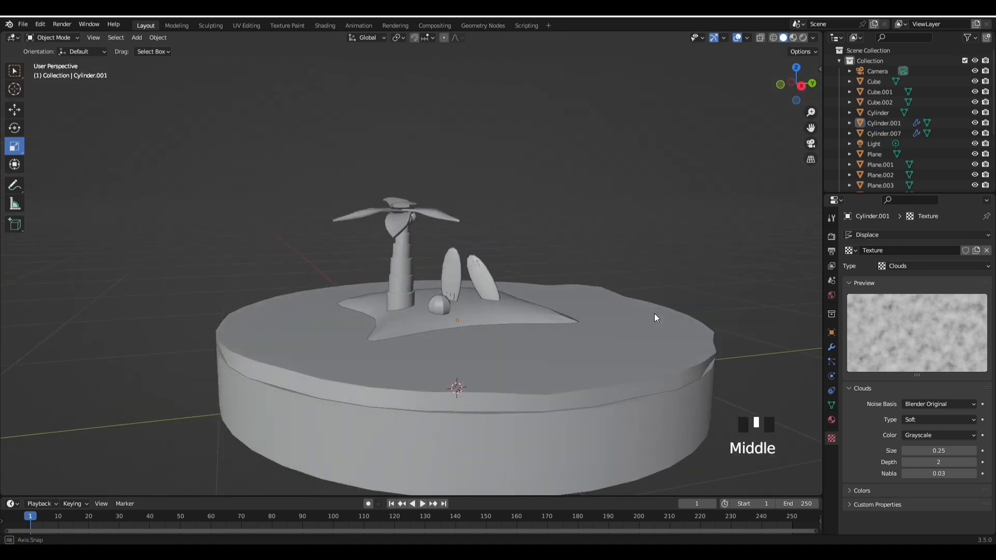
- Show the viewport in rendered shading and set the render engine to Cycles
{"action": "left_click", "coordinate": [804, 37]}
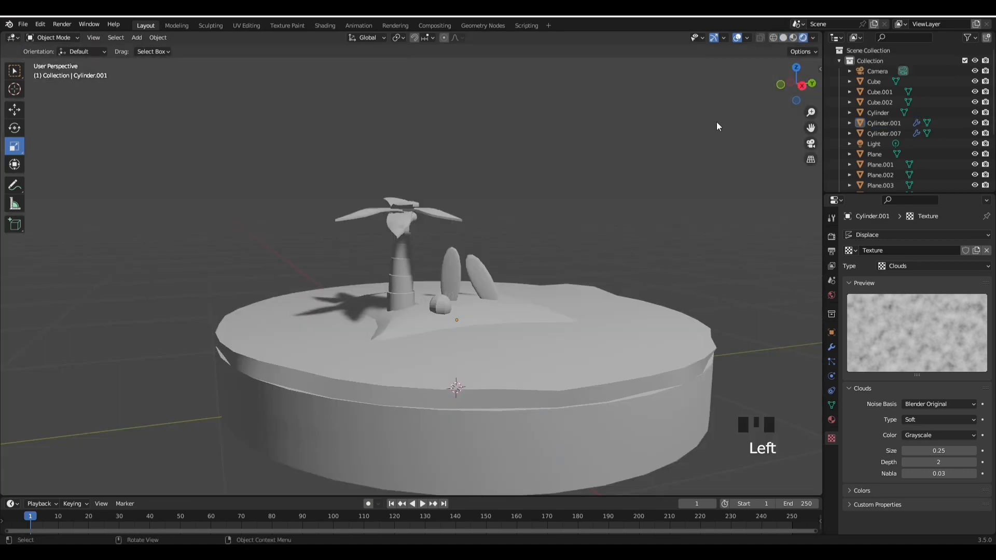
{"action": "scroll", "coordinate": [639, 249], "scroll_direction": "down", "scroll_amount": 3}
{"action": "middle_click_drag", "start_coordinate": [638, 249], "coordinate": [658, 267]}
{"action": "scroll", "coordinate": [655, 266], "scroll_direction": "down", "scroll_amount": 3}
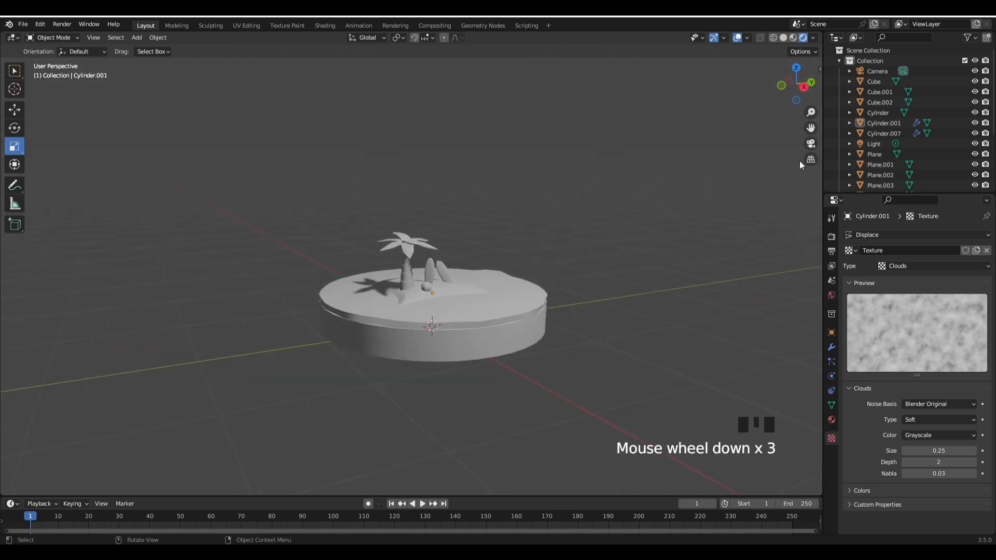
{"action": "left_click", "coordinate": [831, 237]}
{"action": "left_click", "coordinate": [936, 235]}
{"action": "left_click", "coordinate": [930, 268]}
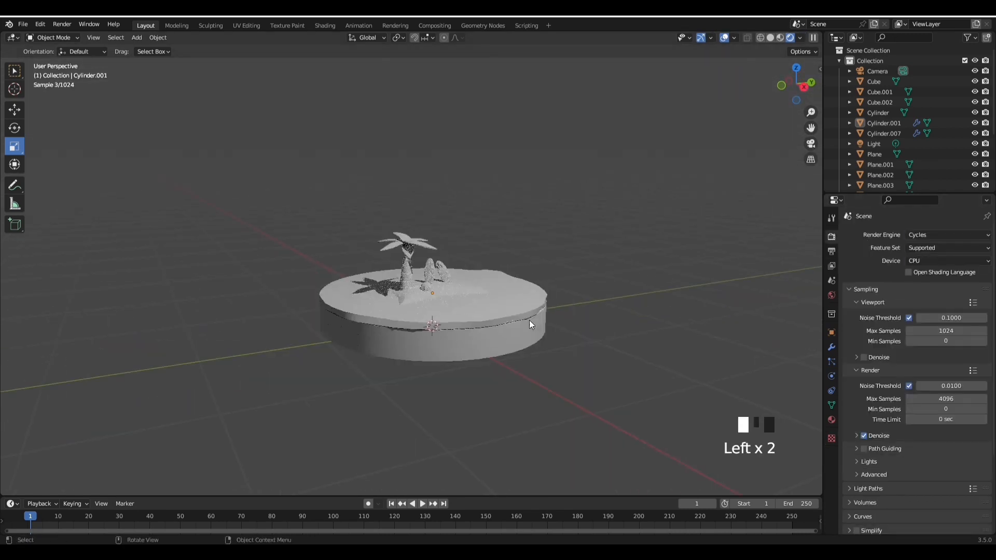
- Give the thick base disc a new material with an orange base color
{"action": "scroll", "coordinate": [493, 340], "scroll_direction": "down", "scroll_amount": 2}
{"action": "middle_click_drag", "start_coordinate": [529, 320], "coordinate": [496, 366]}
{"action": "scroll", "coordinate": [497, 378], "scroll_direction": "up", "scroll_amount": 7}
{"action": "scroll", "coordinate": [561, 337], "scroll_direction": "down", "scroll_amount": 1}
{"action": "scroll", "coordinate": [506, 349], "scroll_direction": "down", "scroll_amount": 3}
{"action": "left_click", "coordinate": [530, 343]}
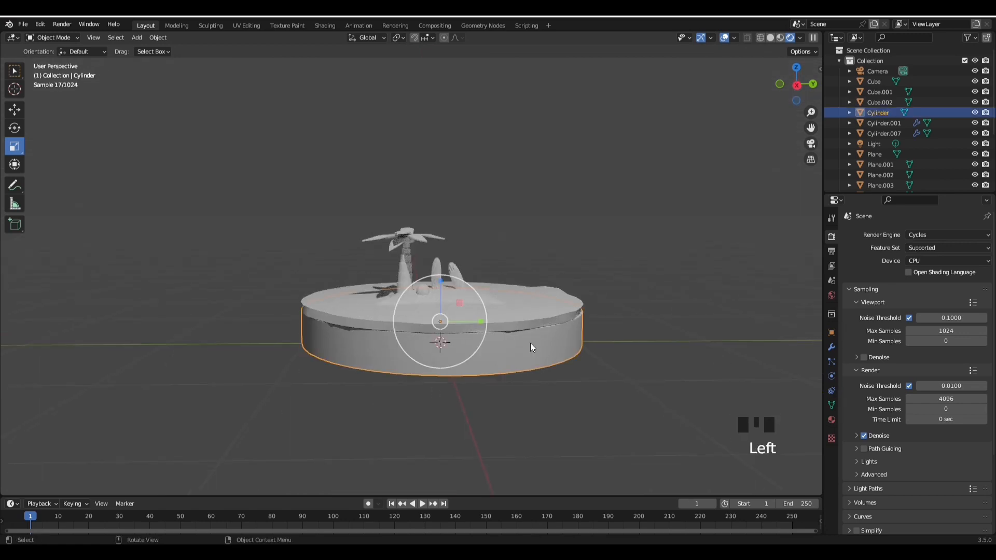
{"action": "left_click", "coordinate": [832, 420]}
{"action": "left_click", "coordinate": [914, 281]}
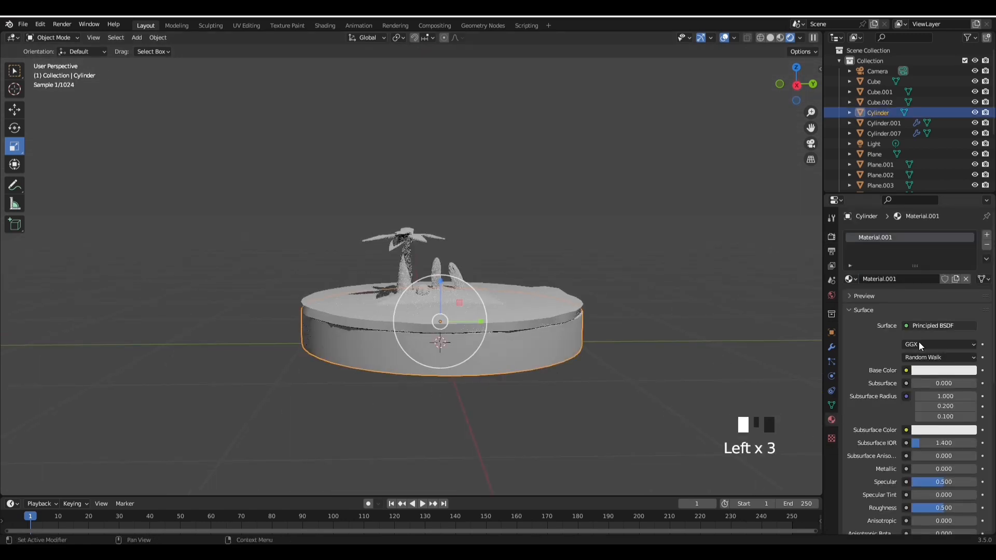
{"action": "left_click", "coordinate": [942, 370]}
{"action": "left_click_drag", "start_coordinate": [923, 259], "coordinate": [913, 291]}
- Give the wavy top disc a new material with transmission about 0.858 and an IOR of 1.0
{"action": "scroll", "coordinate": [597, 364], "scroll_direction": "up", "scroll_amount": 2}
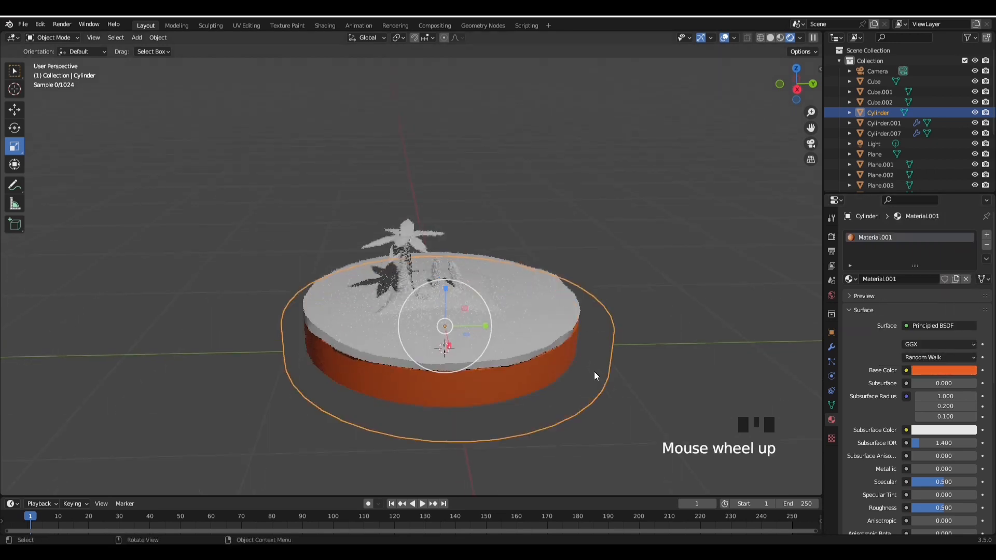
{"action": "left_click", "coordinate": [608, 356]}
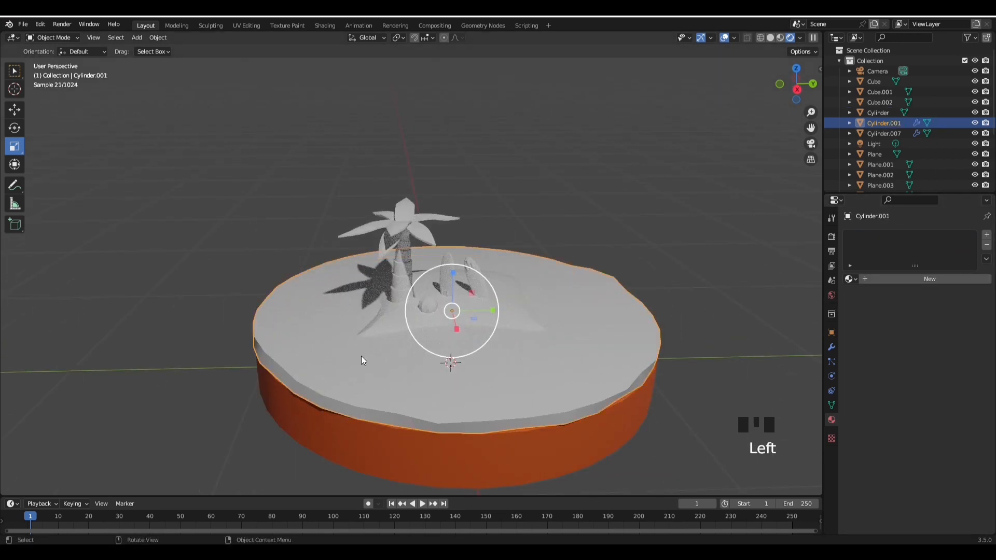
{"action": "left_click", "coordinate": [897, 280]}
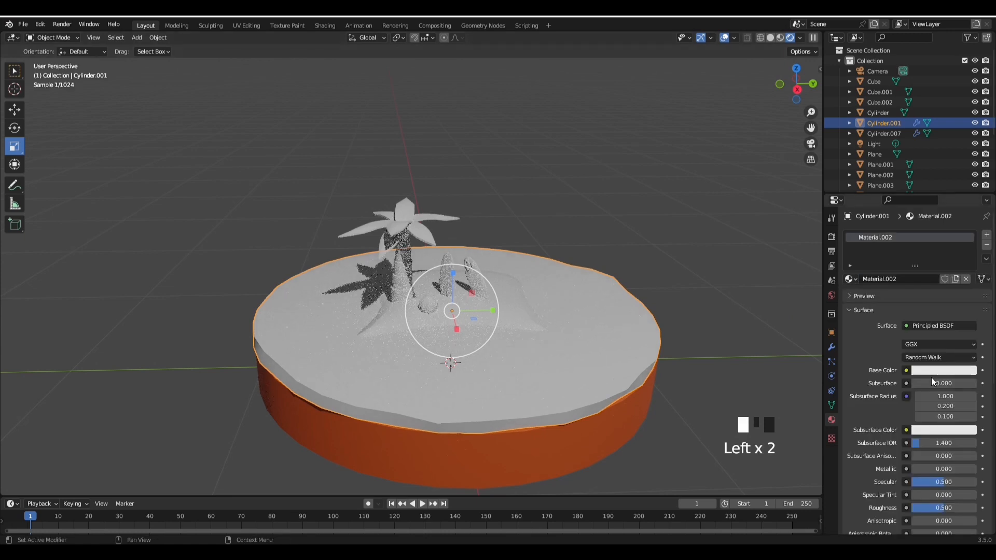
{"action": "scroll", "coordinate": [934, 394], "scroll_direction": "down", "scroll_amount": 4}
{"action": "scroll", "coordinate": [936, 412], "scroll_direction": "down", "scroll_amount": 5}
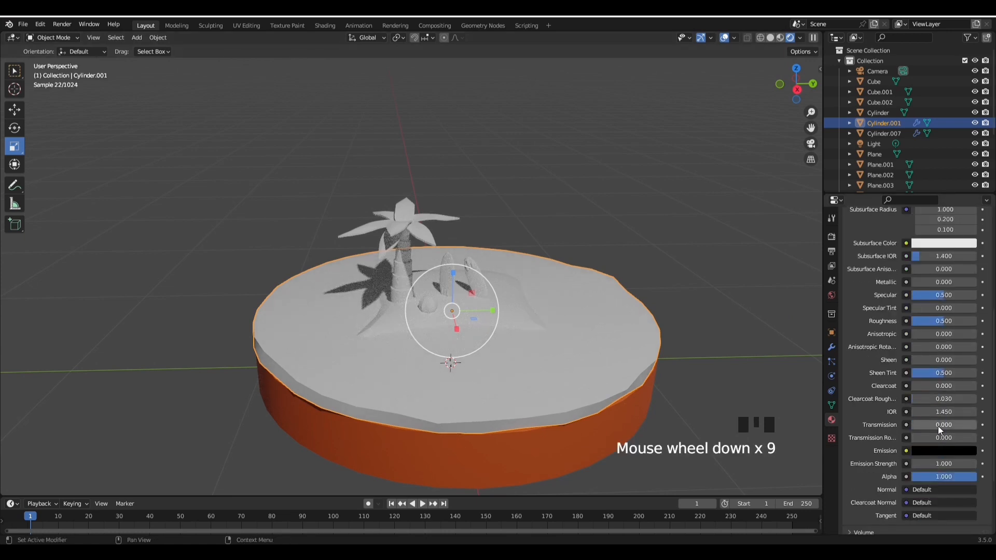
{"action": "left_click_drag", "start_coordinate": [938, 425], "coordinate": [971, 428]}
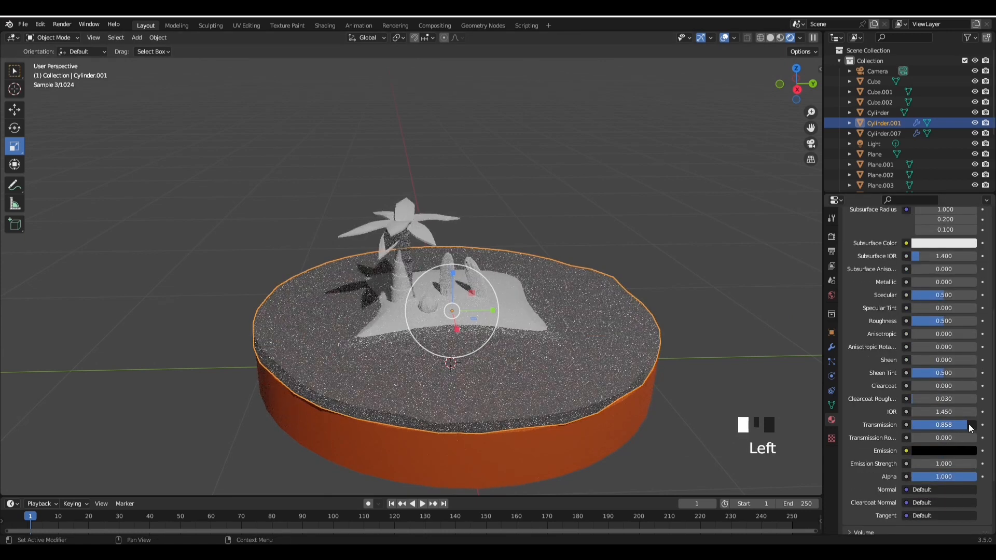
{"action": "left_click", "coordinate": [963, 412]}
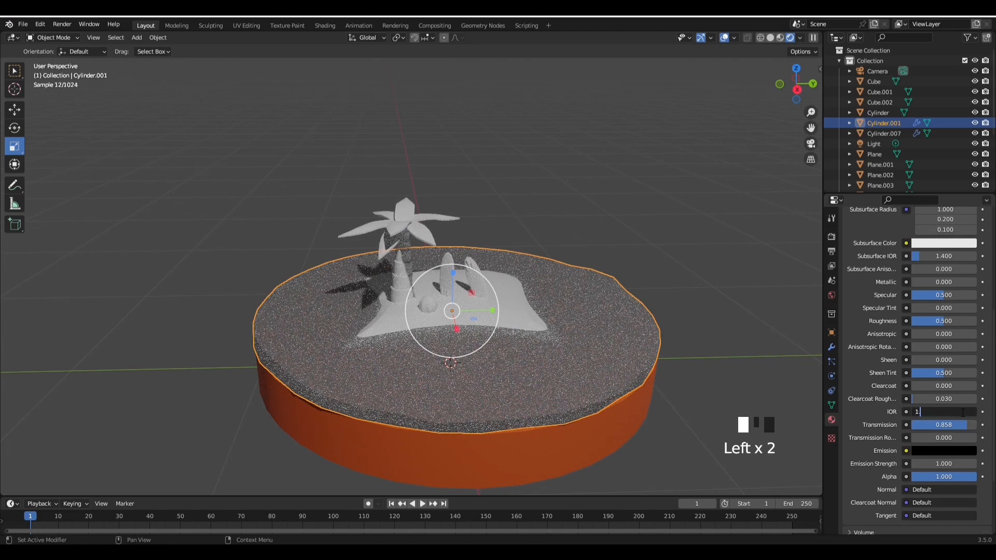
{"action": "type", "text": "1.0"}
{"action": "key", "text": "Return"}
- Set the top disc material's base color to light blue and its alpha to about 0.630
{"action": "scroll", "coordinate": [958, 369], "scroll_direction": "up", "scroll_amount": 4}
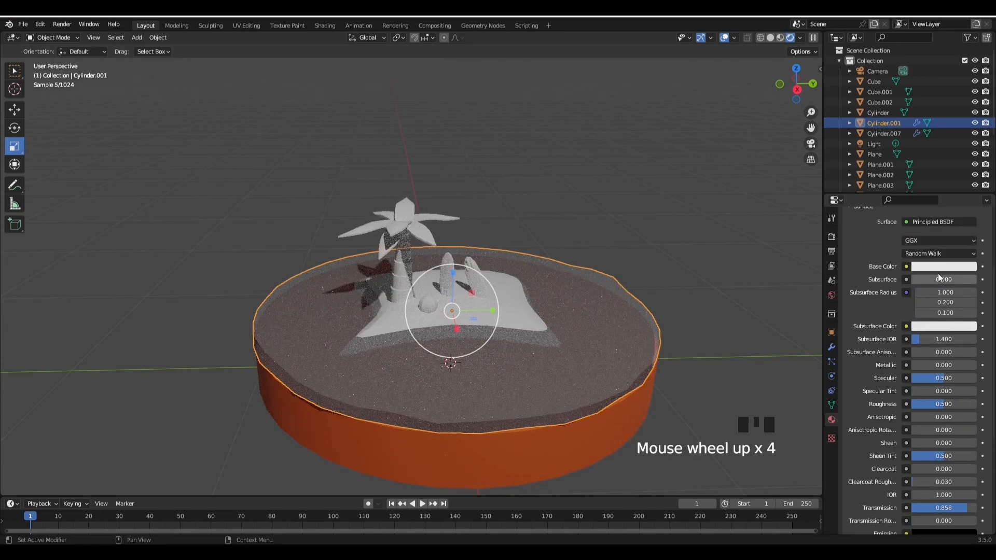
{"action": "left_click", "coordinate": [940, 266]}
{"action": "left_click", "coordinate": [925, 144]}
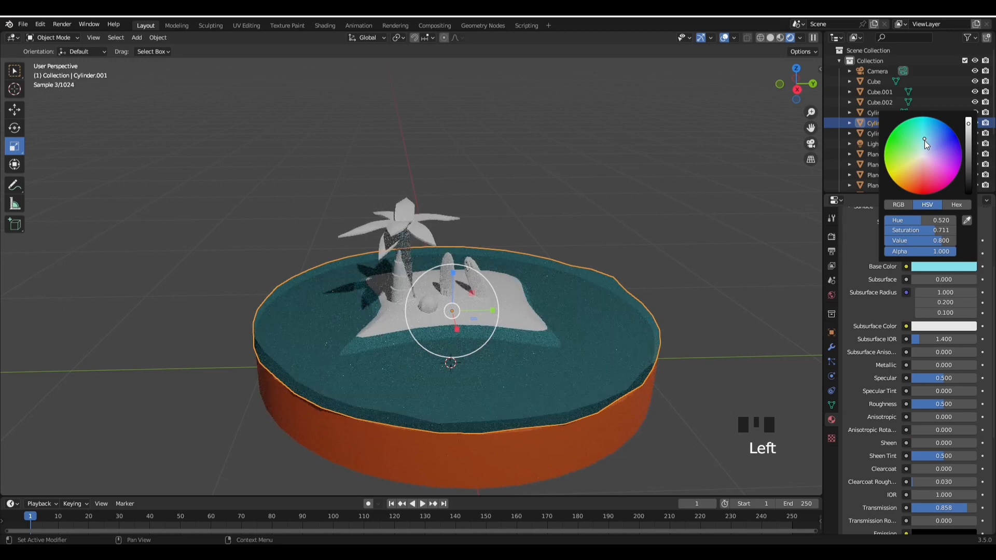
{"action": "scroll", "coordinate": [945, 401], "scroll_direction": "down", "scroll_amount": 5}
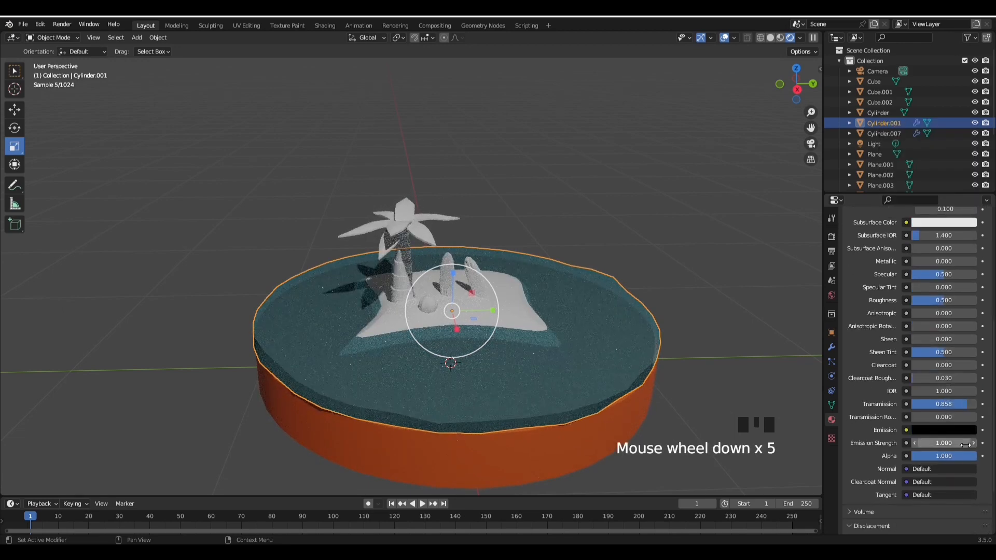
{"action": "left_click_drag", "start_coordinate": [968, 456], "coordinate": [947, 457]}
{"action": "left_click", "coordinate": [686, 317]}
- Select the island mound and open it in the Shading workspace with rendered viewport shading
{"action": "mouse_move", "coordinate": [693, 341]}
{"action": "middle_mouse_down"}
{"action": "mouse_move", "coordinate": [703, 328]}
{"action": "mouse_move", "coordinate": [696, 337]}
{"action": "middle_mouse_up"}
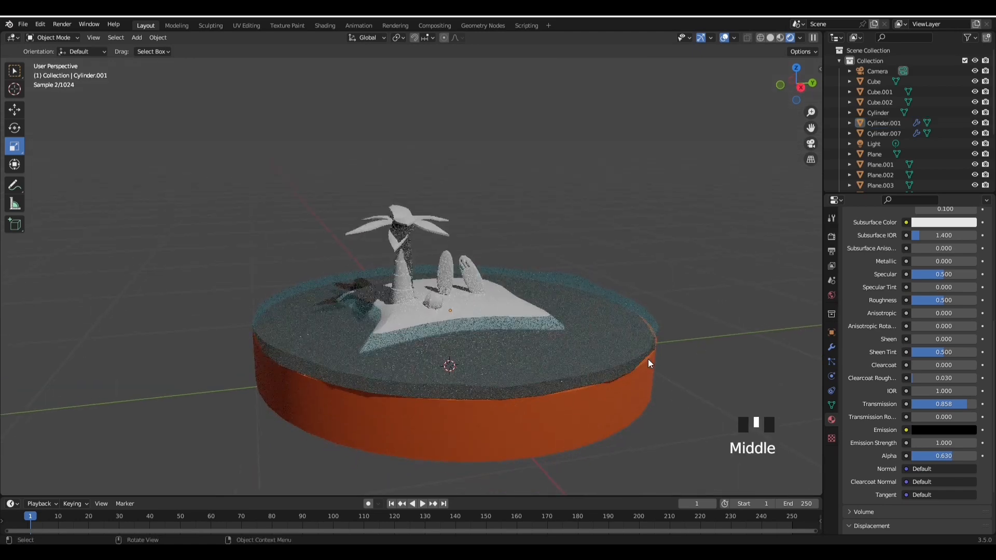
{"action": "middle_click_drag", "start_coordinate": [625, 353], "coordinate": [602, 372]}
{"action": "scroll", "coordinate": [602, 373], "scroll_direction": "up", "scroll_amount": 3}
{"action": "left_click", "coordinate": [500, 281]}
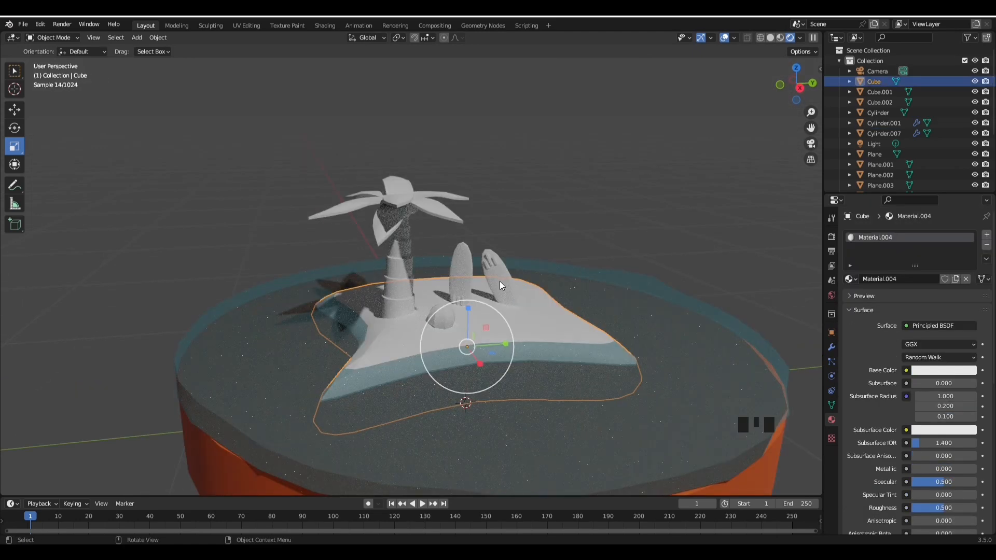
{"action": "mouse_move", "coordinate": [516, 276]}
{"action": "middle_mouse_down"}
{"action": "mouse_move", "coordinate": [484, 283]}
{"action": "mouse_move", "coordinate": [520, 273]}
{"action": "mouse_move", "coordinate": [498, 270]}
{"action": "middle_mouse_up"}
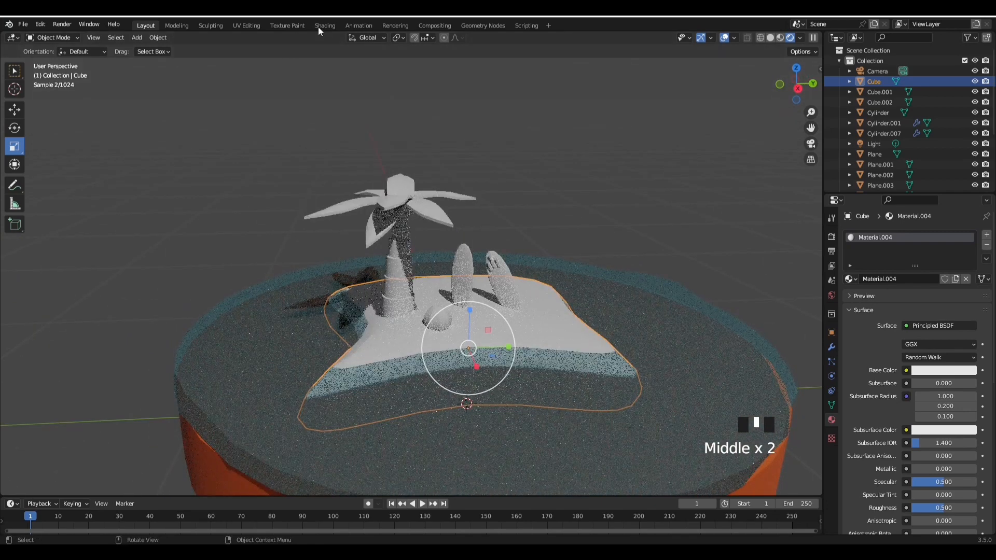
{"action": "left_click", "coordinate": [319, 27]}
{"action": "left_click", "coordinate": [803, 37]}
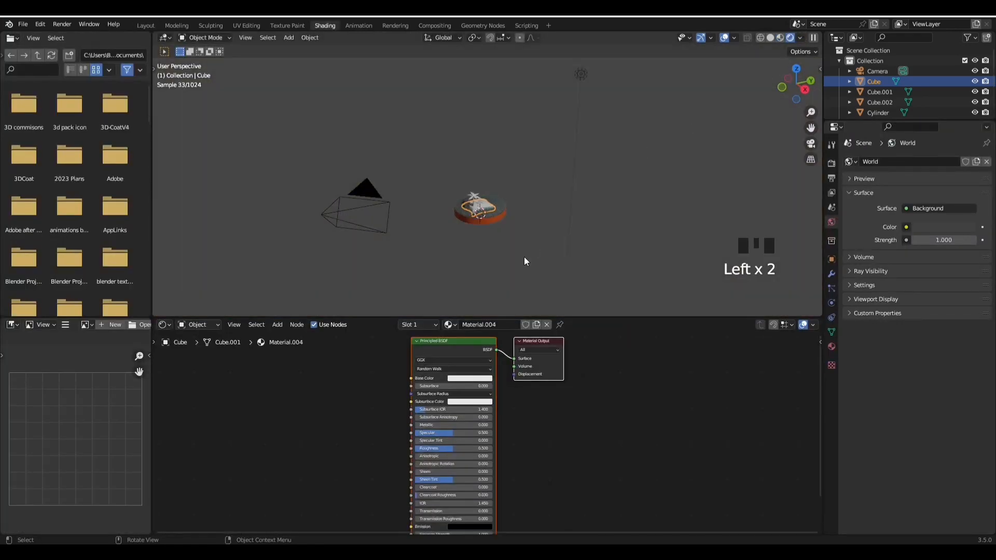
{"action": "scroll", "coordinate": [524, 261], "scroll_direction": "up", "scroll_amount": 2}
{"action": "left_click", "coordinate": [246, 37]}
{"action": "left_click", "coordinate": [270, 98]}
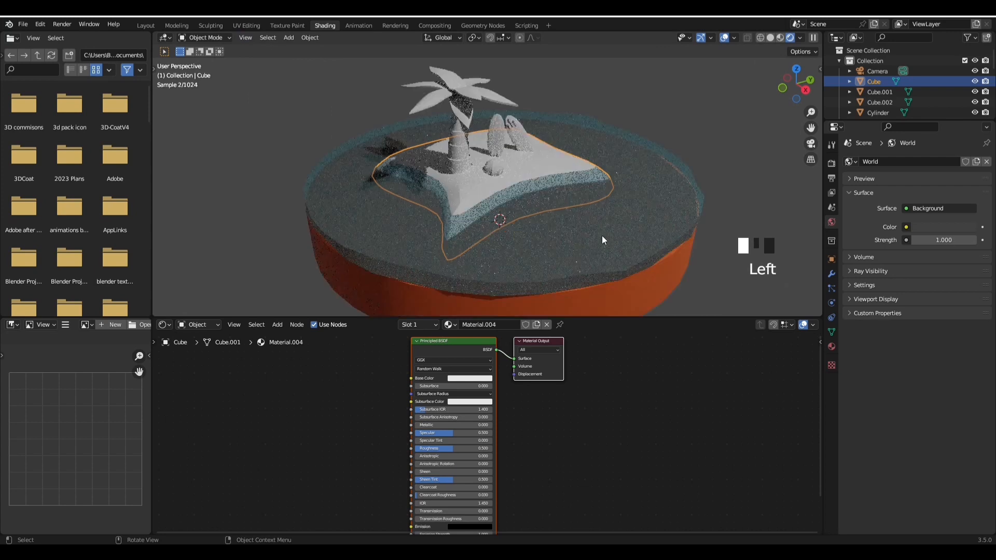
{"action": "scroll", "coordinate": [503, 236], "scroll_direction": "up", "scroll_amount": 2}
- Add a ColorRamp node to the mound's material and connect its Color output to the Principled BSDF's Base Color
{"action": "left_click", "coordinate": [501, 201]}
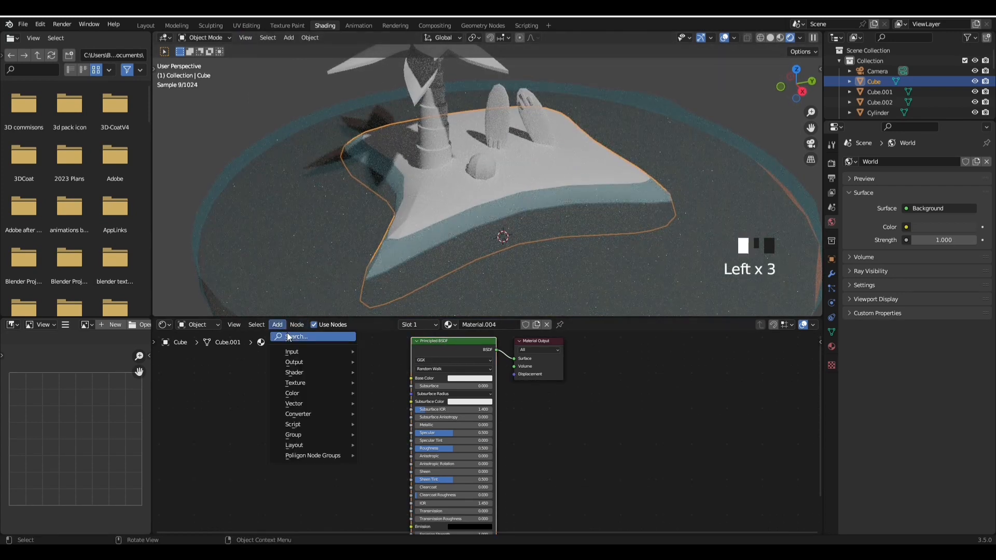
{"action": "left_click", "coordinate": [291, 337]}
{"action": "type", "text": "c"}
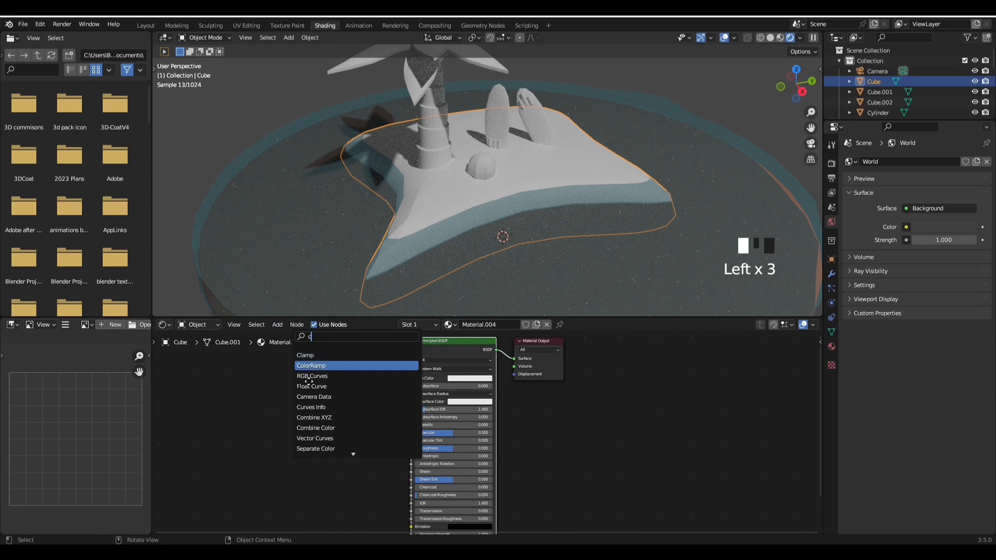
{"action": "left_click", "coordinate": [306, 367]}
{"action": "left_click", "coordinate": [287, 385]}
{"action": "left_click_drag", "start_coordinate": [355, 368], "coordinate": [412, 378]}
{"action": "left_click_drag", "start_coordinate": [316, 382], "coordinate": [334, 394]}
- Add a Voronoi Texture node and connect its Color output to the ColorRamp's Fac input
{"action": "left_click", "coordinate": [276, 325]}
{"action": "left_click", "coordinate": [287, 337]}
{"action": "type", "text": "v"}
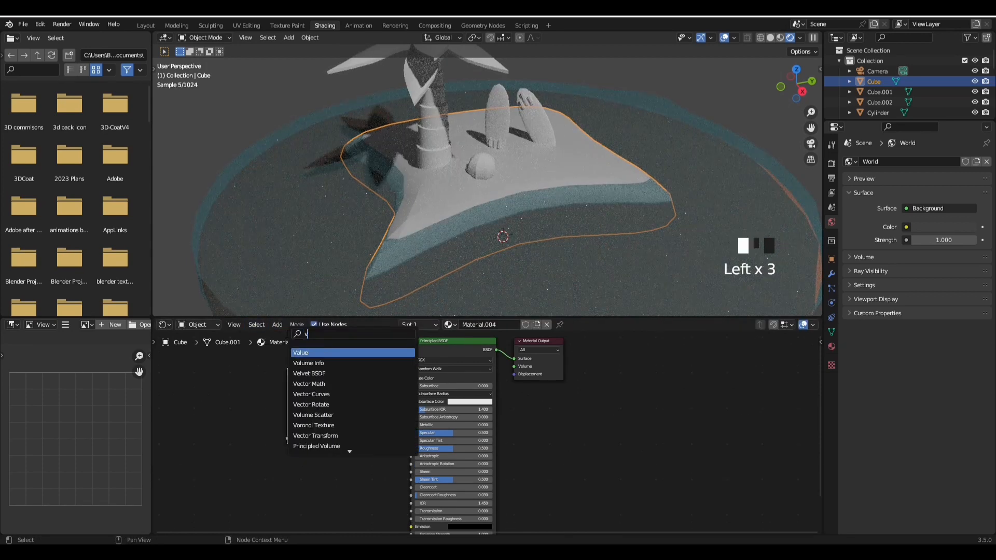
{"action": "type", "text": "or"}
{"action": "left_click", "coordinate": [312, 354]}
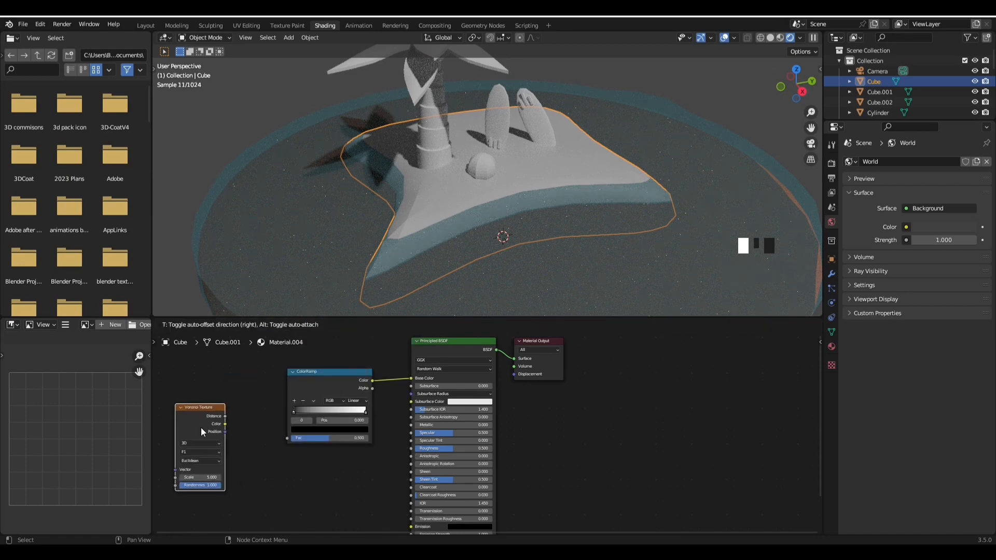
{"action": "left_click", "coordinate": [203, 431]}
{"action": "middle_click_drag", "start_coordinate": [310, 370], "coordinate": [320, 413]}
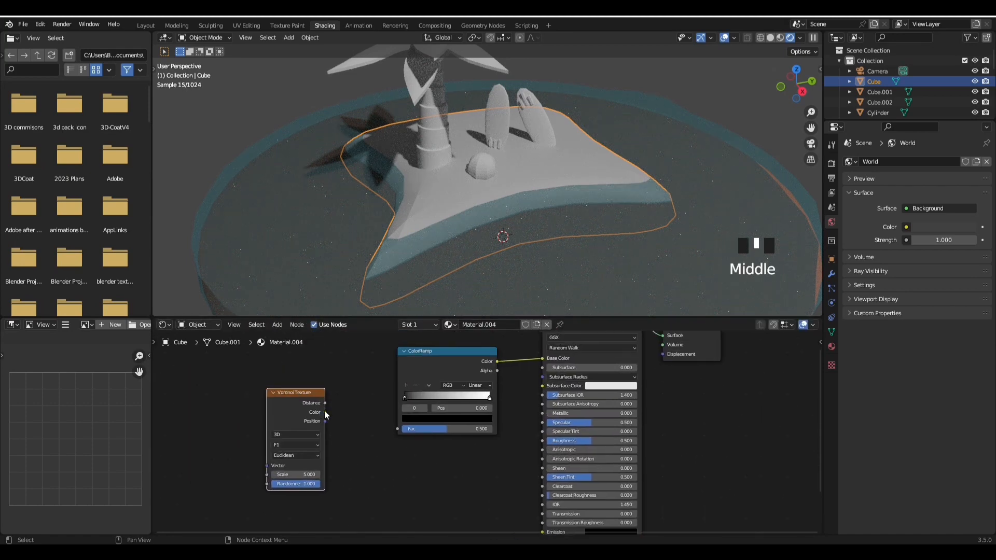
{"action": "left_click_drag", "start_coordinate": [381, 424], "coordinate": [397, 429]}
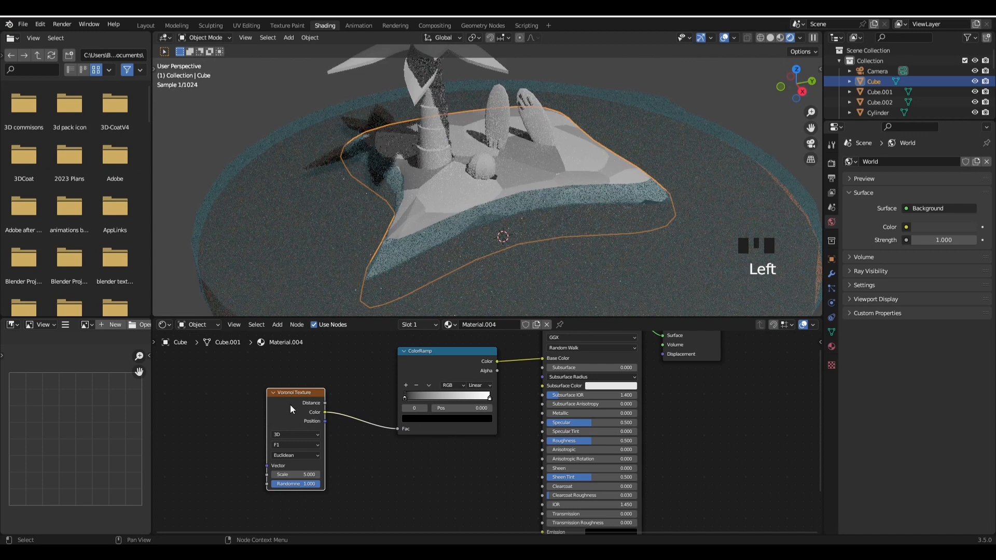
{"action": "left_click_drag", "start_coordinate": [291, 410], "coordinate": [323, 403]}
{"action": "scroll", "coordinate": [291, 337], "scroll_direction": "down", "scroll_amount": 1}
- Add Texture Coordinate and Mapping nodes feeding the Voronoi Texture's Vector input, and space the nodes apart
{"action": "left_click", "coordinate": [277, 325]}
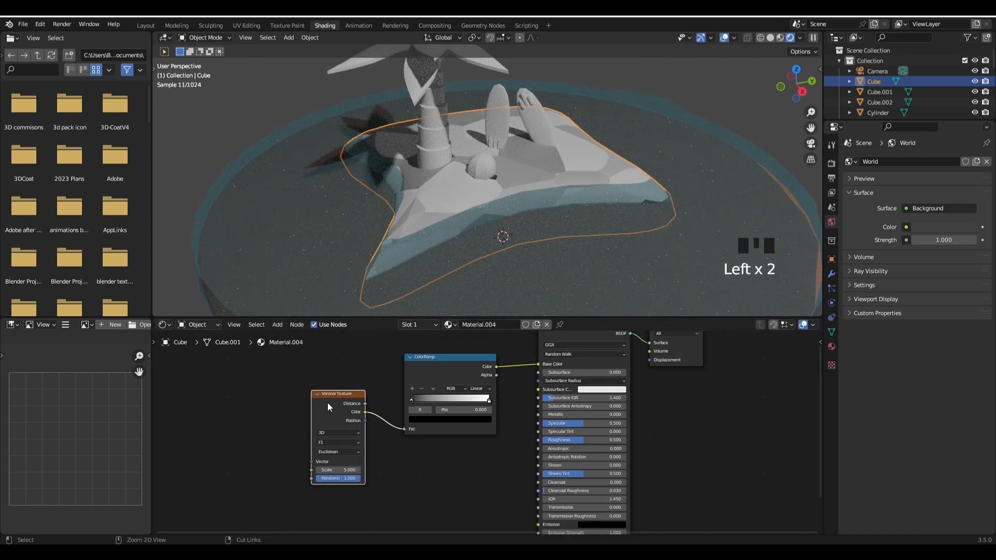
{"action": "key", "text": "ctrl+t"}
{"action": "middle_click_drag", "start_coordinate": [351, 389], "coordinate": [422, 368]}
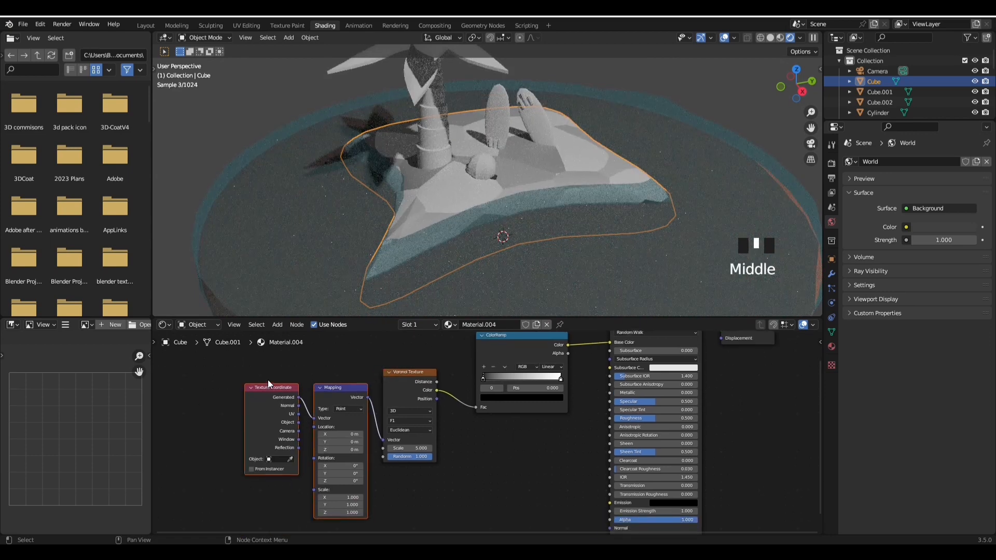
{"action": "middle_click_drag", "start_coordinate": [420, 394], "coordinate": [321, 386]}
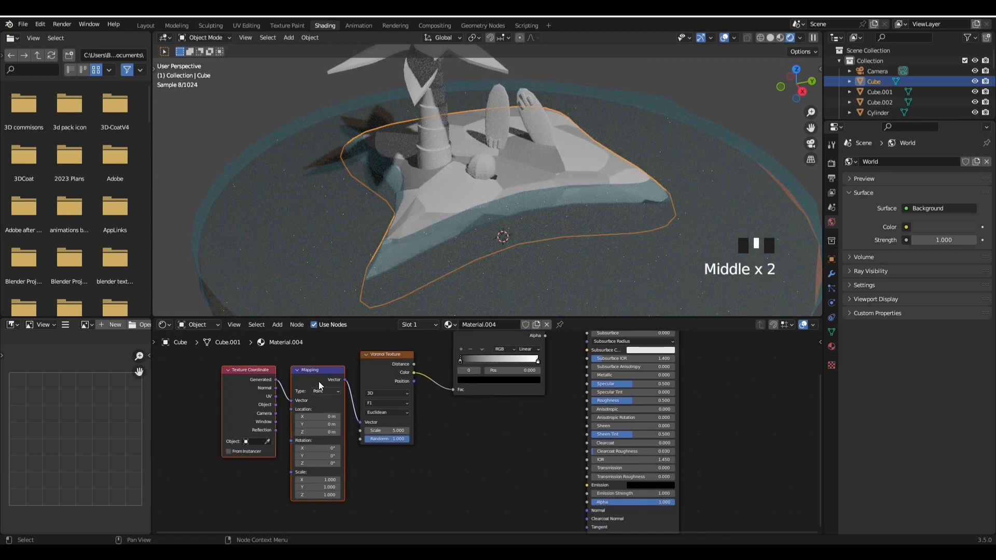
{"action": "left_click_drag", "start_coordinate": [245, 375], "coordinate": [212, 370]}
{"action": "left_click_drag", "start_coordinate": [278, 377], "coordinate": [243, 380]}
{"action": "scroll", "coordinate": [350, 378], "scroll_direction": "down", "scroll_amount": 1}
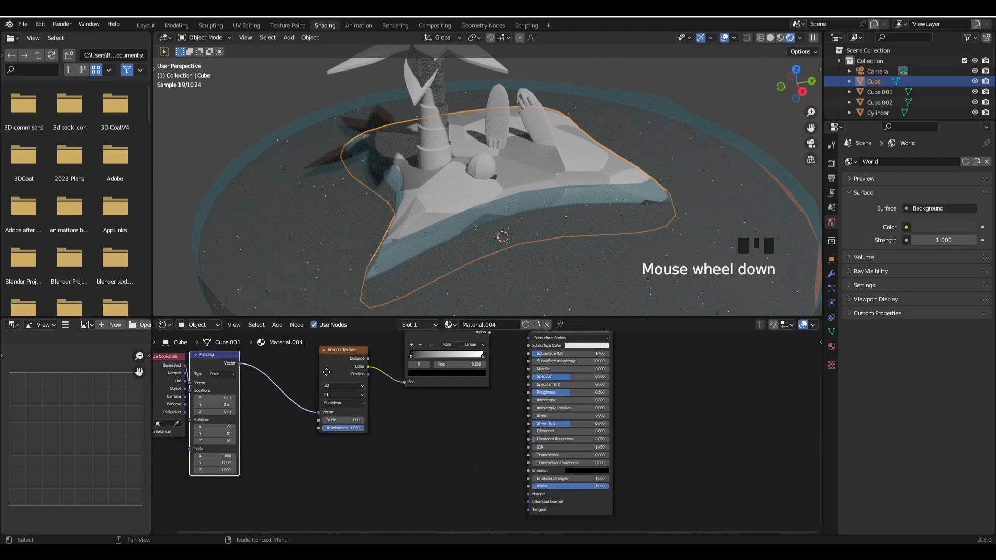
{"action": "left_click_drag", "start_coordinate": [327, 372], "coordinate": [296, 368]}
- Add a Bump node, connecting the Voronoi Position output to its Strength and its Normal output to the Principled BSDF's Normal
{"action": "left_click", "coordinate": [279, 322]}
{"action": "left_click", "coordinate": [285, 334]}
{"action": "type", "text": "bump"}
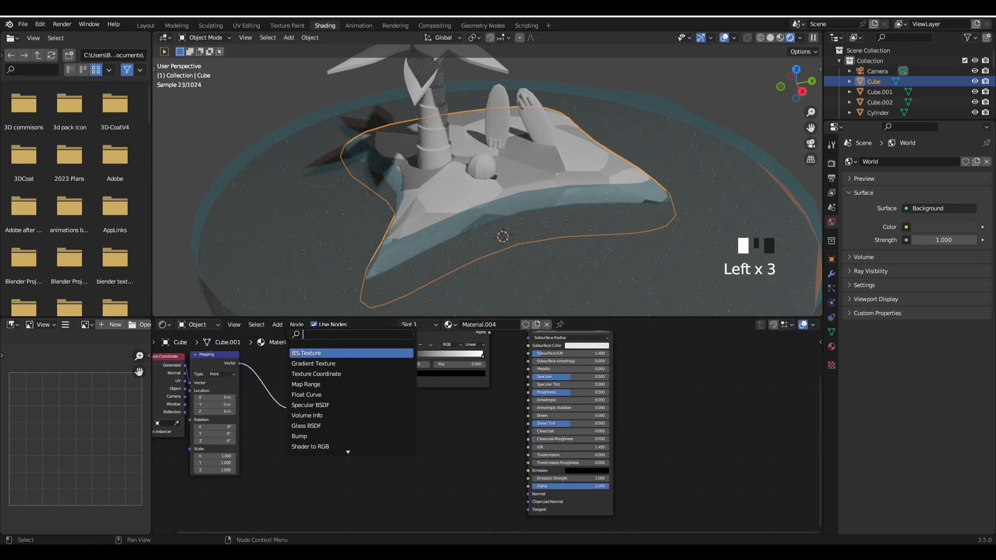
{"action": "left_click", "coordinate": [342, 353]}
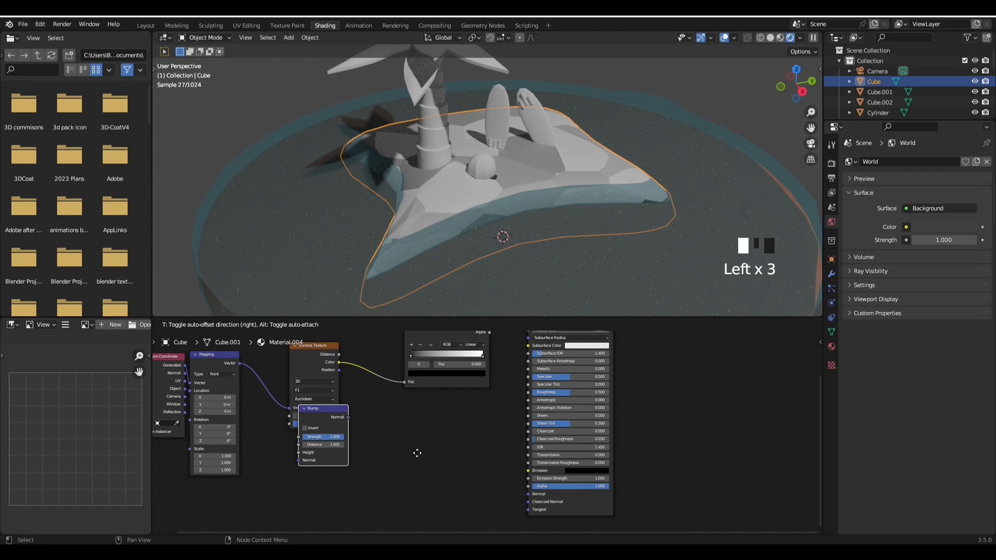
{"action": "left_click", "coordinate": [454, 452]}
{"action": "left_click_drag", "start_coordinate": [340, 369], "coordinate": [396, 458]}
{"action": "left_click_drag", "start_coordinate": [447, 439], "coordinate": [529, 494]}
- Reroute the Voronoi Position link from the Bump node's Strength to its Height input and set Strength to 1.000
{"action": "scroll", "coordinate": [526, 229], "scroll_direction": "up", "scroll_amount": 3}
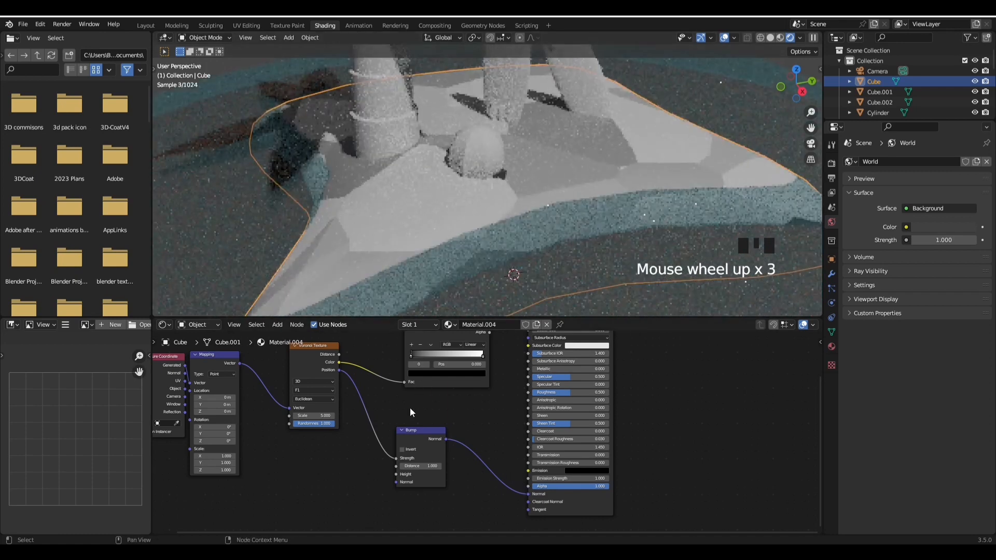
{"action": "left_click_drag", "start_coordinate": [395, 459], "coordinate": [397, 474]}
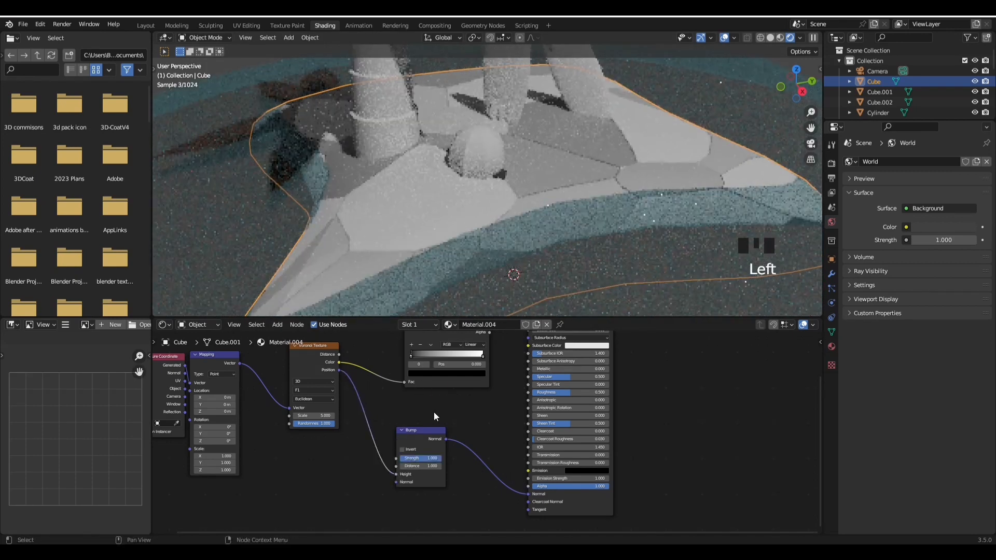
{"action": "middle_click_drag", "start_coordinate": [553, 276], "coordinate": [596, 244]}
{"action": "scroll", "coordinate": [596, 243], "scroll_direction": "down", "scroll_amount": 3}
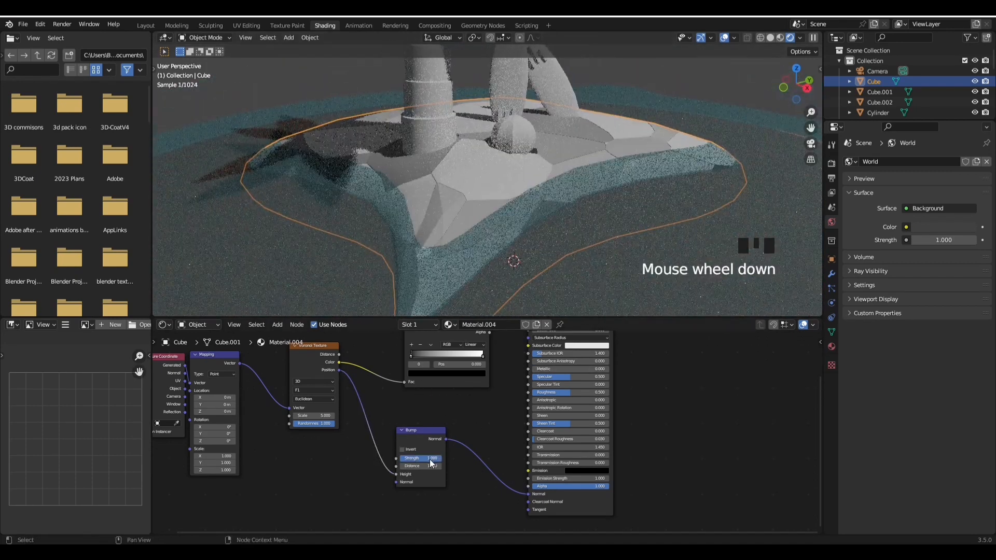
{"action": "left_click_drag", "start_coordinate": [428, 459], "coordinate": [459, 462]}
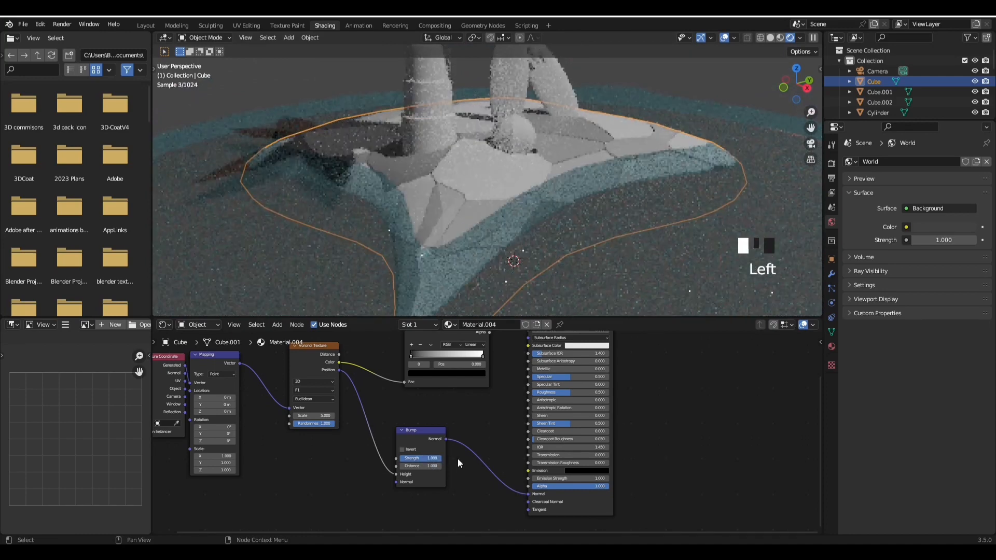
- Set the ColorRamp's white end stop to a light sandy orange with hue 0.083 and saturation 0.740
{"action": "middle_click_drag", "start_coordinate": [479, 414], "coordinate": [443, 472]}
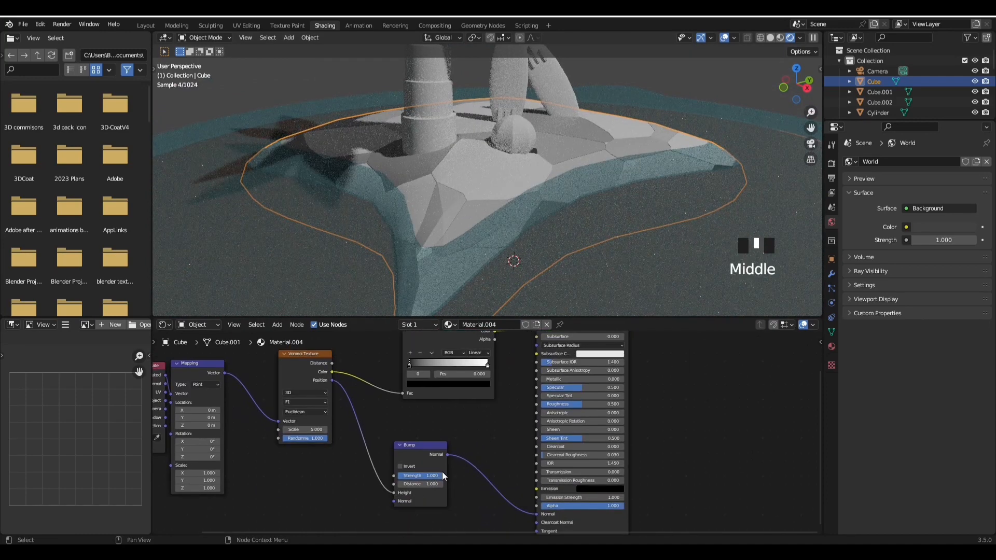
{"action": "scroll", "coordinate": [443, 471], "scroll_direction": "up", "scroll_amount": 2}
{"action": "scroll", "coordinate": [474, 425], "scroll_direction": "up", "scroll_amount": 1}
{"action": "left_click", "coordinate": [474, 418]}
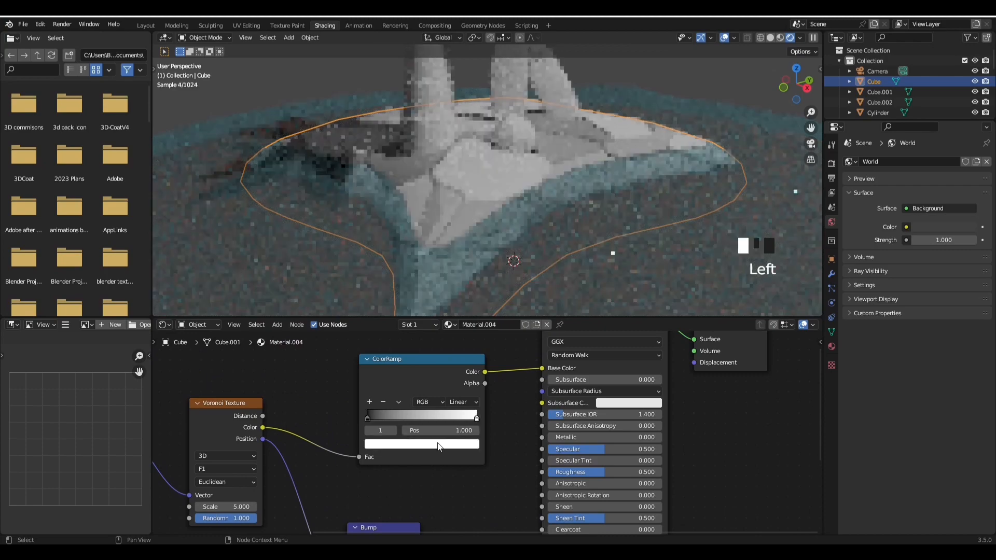
{"action": "left_click", "coordinate": [437, 444]}
{"action": "left_click_drag", "start_coordinate": [409, 332], "coordinate": [398, 346]}
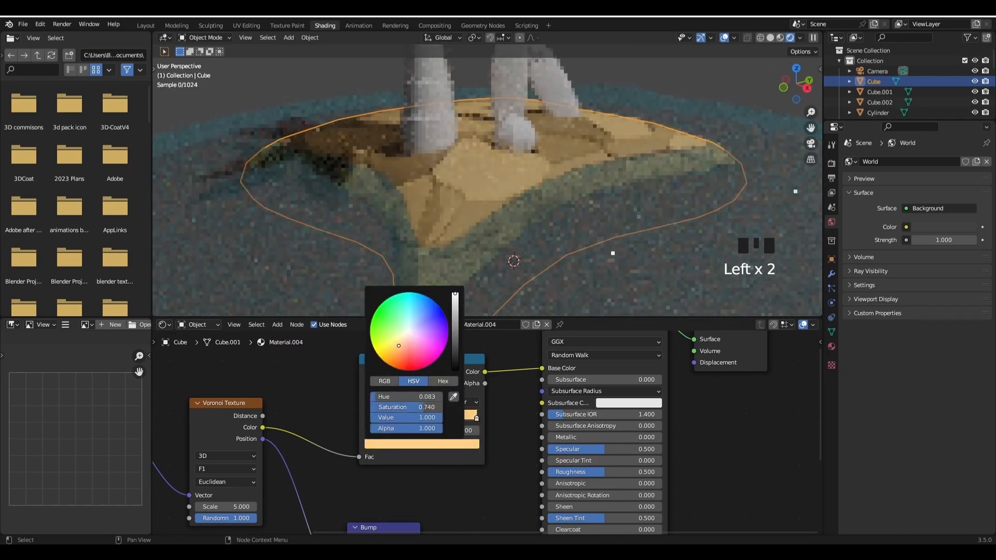
- Change the ColorRamp's black start stop to a bright, more saturated orange
{"action": "left_click", "coordinate": [368, 419]}
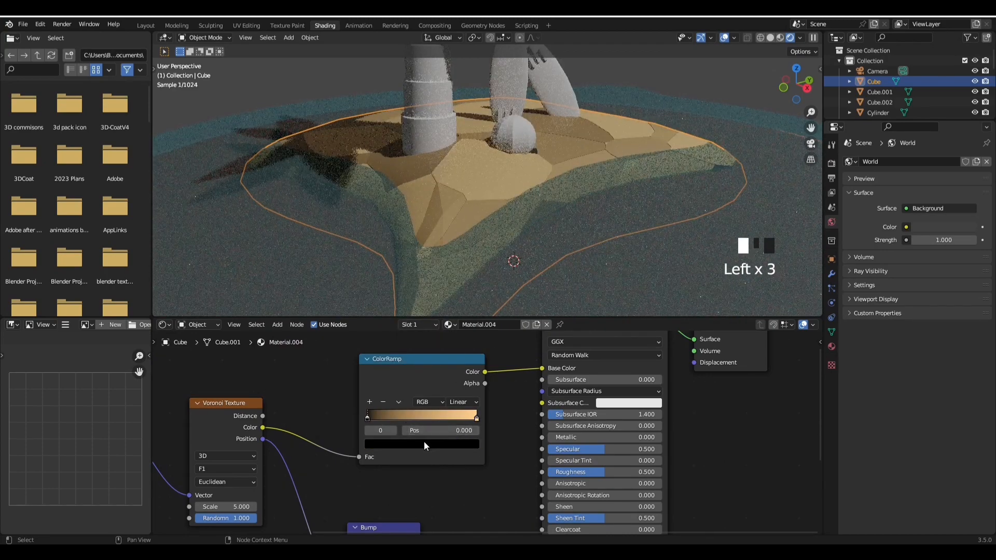
{"action": "left_click", "coordinate": [425, 444]}
{"action": "left_click_drag", "start_coordinate": [455, 305], "coordinate": [456, 294]}
{"action": "left_click_drag", "start_coordinate": [409, 332], "coordinate": [394, 355]}
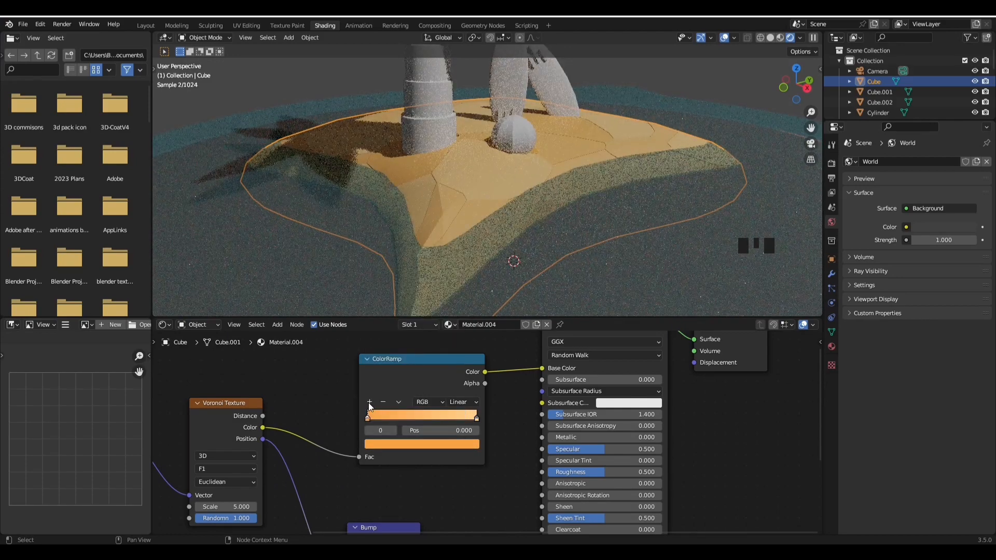
- Add a middle stop at position 0.500 to the sand ColorRamp and color it peach orange with hue 0.047 and saturation 0.813
{"action": "left_click", "coordinate": [369, 403]}
{"action": "left_click", "coordinate": [419, 419]}
{"action": "left_click", "coordinate": [415, 444]}
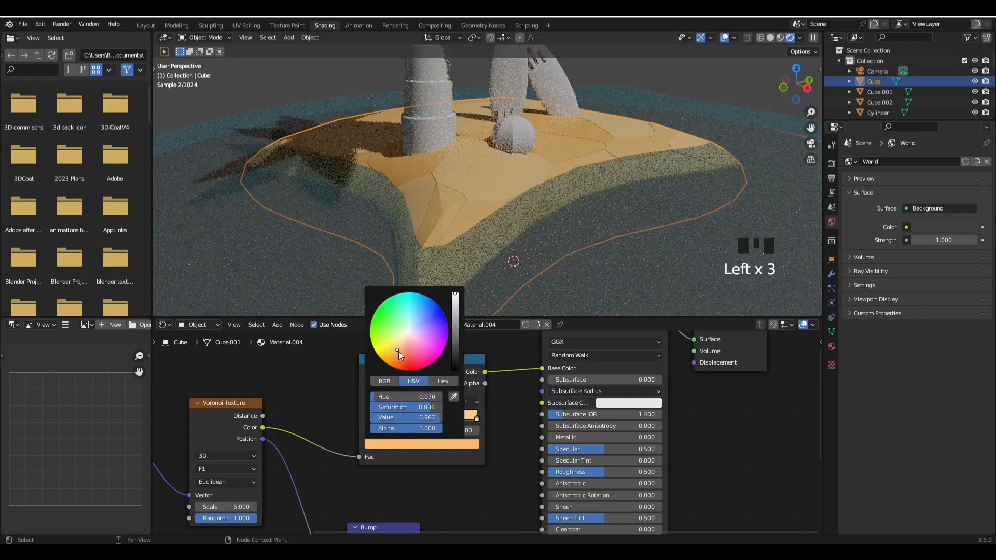
{"action": "left_click", "coordinate": [401, 350]}
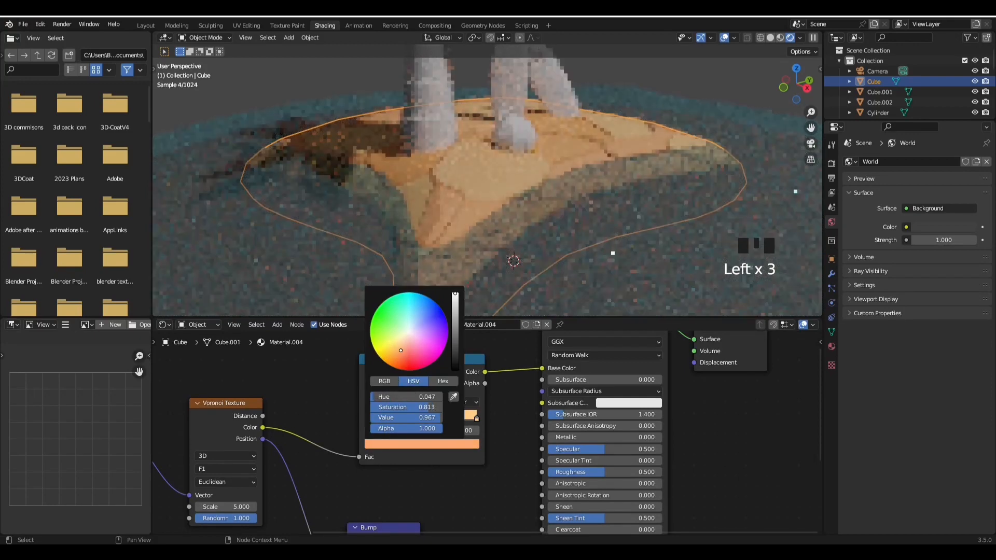
{"action": "middle_click_drag", "start_coordinate": [529, 202], "coordinate": [511, 247]}
{"action": "scroll", "coordinate": [515, 251], "scroll_direction": "up", "scroll_amount": 3}
{"action": "scroll", "coordinate": [519, 251], "scroll_direction": "down", "scroll_amount": 4}
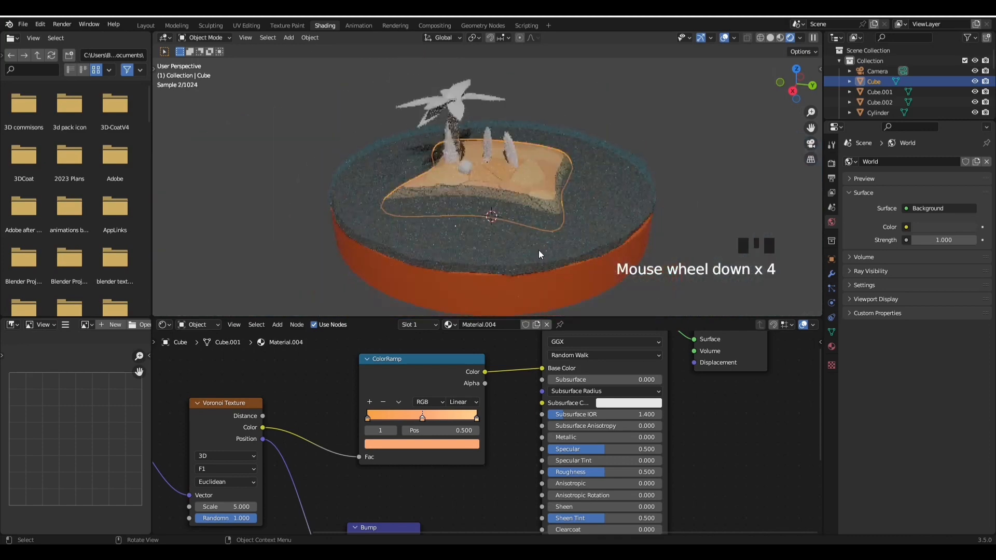
- Copy the sand mound's texture, ColorRamp and Bump nodes into a new material on the palm trunk
{"action": "left_click", "coordinate": [458, 149]}
{"action": "left_click", "coordinate": [518, 188]}
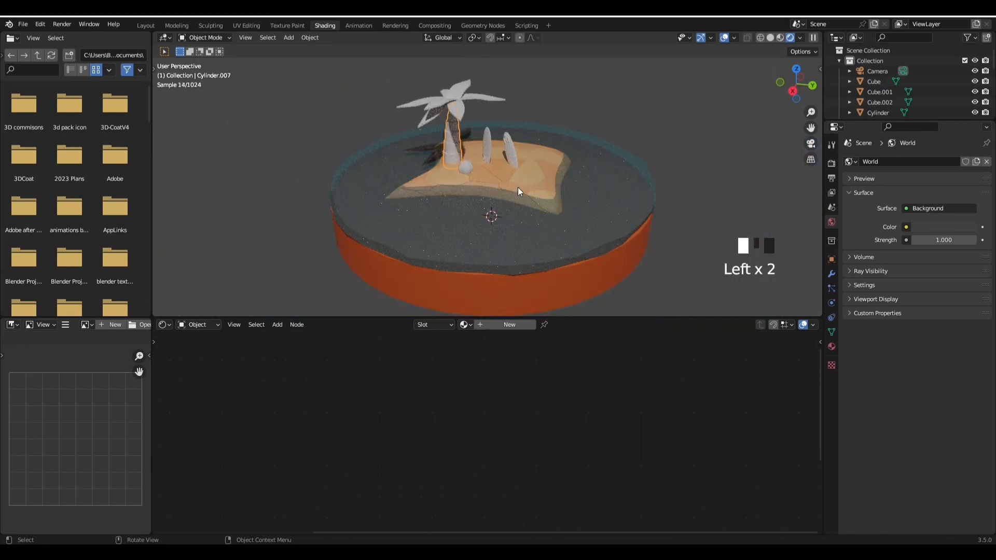
{"action": "scroll", "coordinate": [488, 387], "scroll_direction": "down", "scroll_amount": 5}
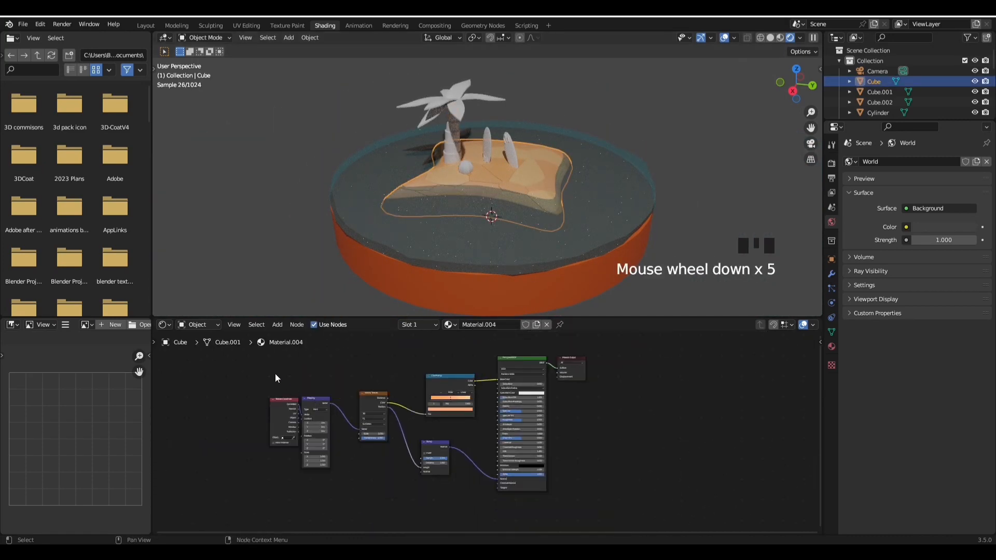
{"action": "left_click_drag", "start_coordinate": [255, 357], "coordinate": [459, 470]}
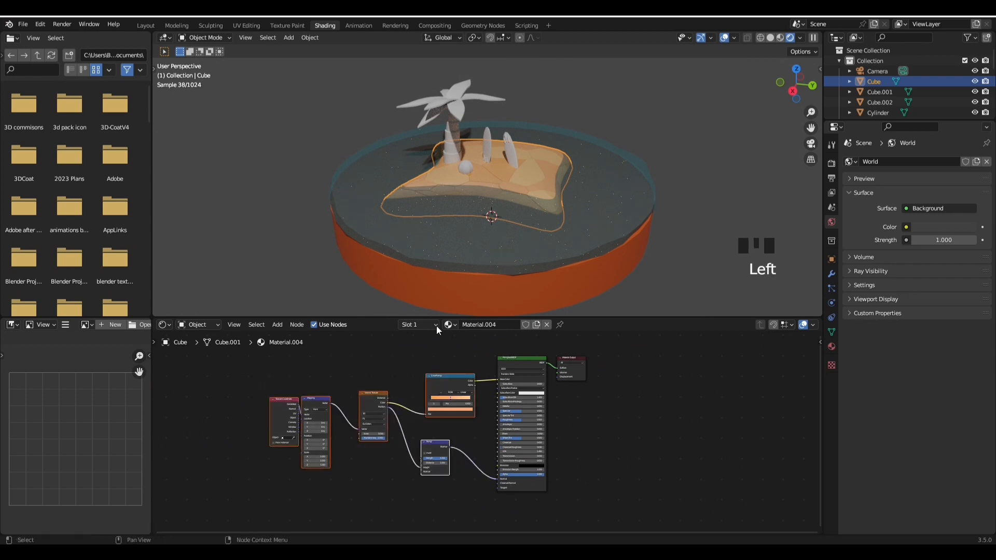
{"action": "scroll", "coordinate": [440, 207], "scroll_direction": "up", "scroll_amount": 2}
{"action": "left_click", "coordinate": [443, 118]}
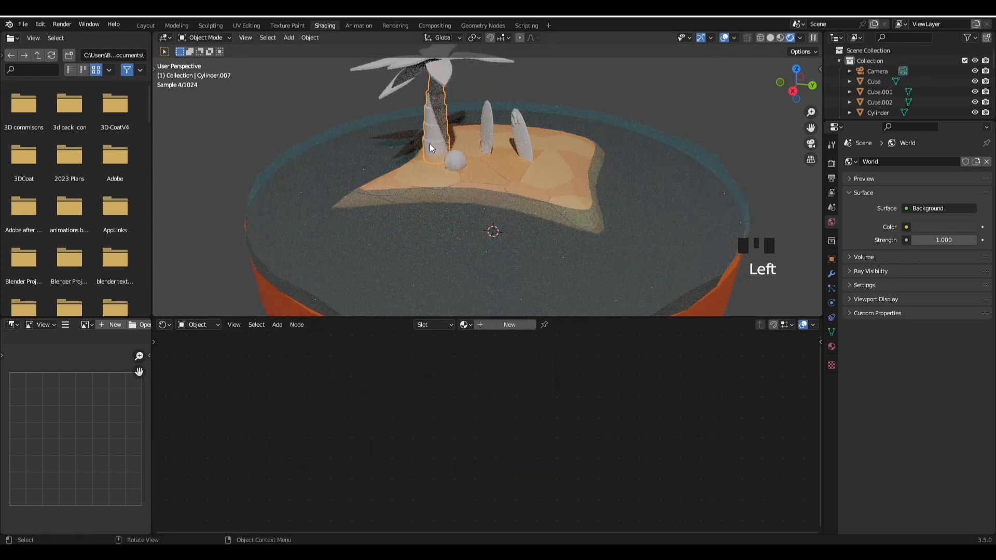
{"action": "left_click", "coordinate": [513, 325]}
{"action": "left_click", "coordinate": [367, 370]}
{"action": "key", "text": "ctrl+v"}
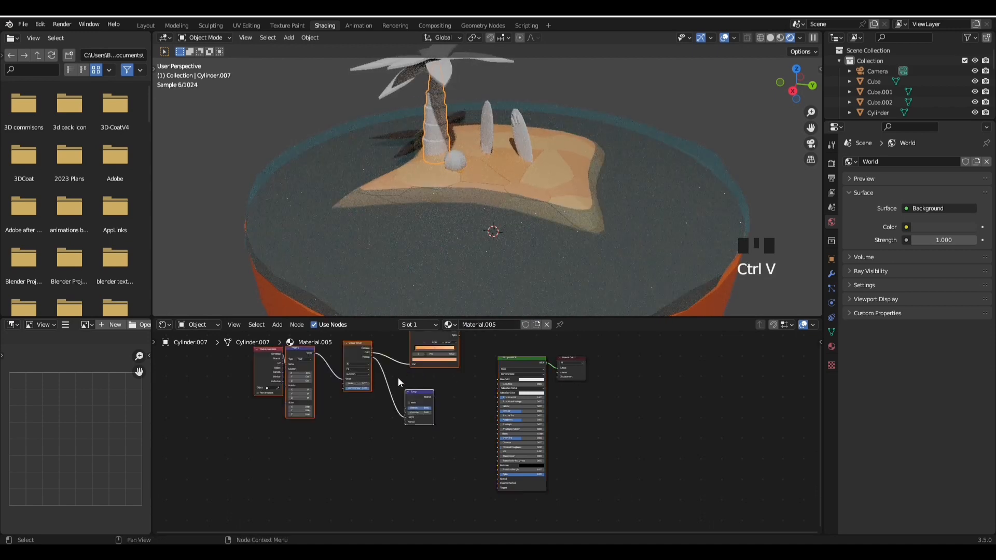
- In the trunk material, connect the ColorRamp Color to the Principled BSDF's Base Color and the Bump Normal to its Normal input
{"action": "scroll", "coordinate": [400, 384], "scroll_direction": "up", "scroll_amount": 2}
{"action": "middle_click_drag", "start_coordinate": [418, 450], "coordinate": [428, 515]}
{"action": "left_click_drag", "start_coordinate": [406, 370], "coordinate": [401, 435]}
{"action": "middle_click_drag", "start_coordinate": [447, 422], "coordinate": [419, 356]}
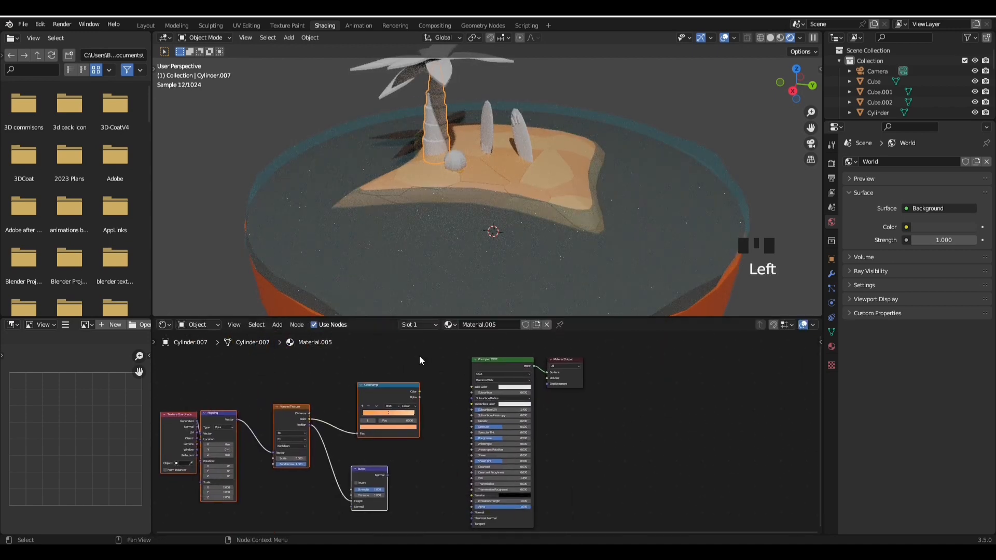
{"action": "scroll", "coordinate": [423, 371], "scroll_direction": "up", "scroll_amount": 4}
{"action": "left_click_drag", "start_coordinate": [382, 370], "coordinate": [459, 364]}
{"action": "middle_click_drag", "start_coordinate": [393, 497], "coordinate": [408, 409]}
{"action": "scroll", "coordinate": [325, 404], "scroll_direction": "up", "scroll_amount": 2}
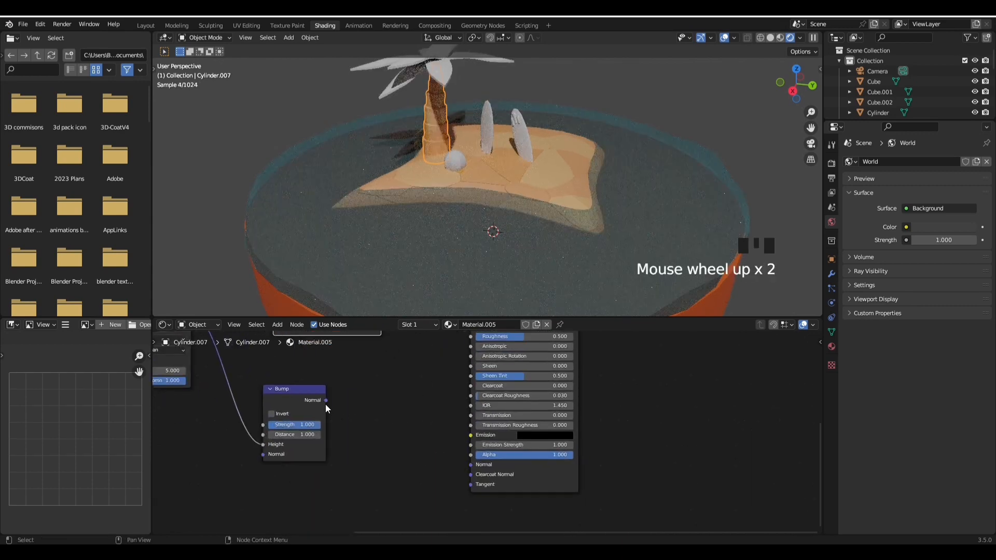
{"action": "left_click_drag", "start_coordinate": [326, 404], "coordinate": [482, 422]}
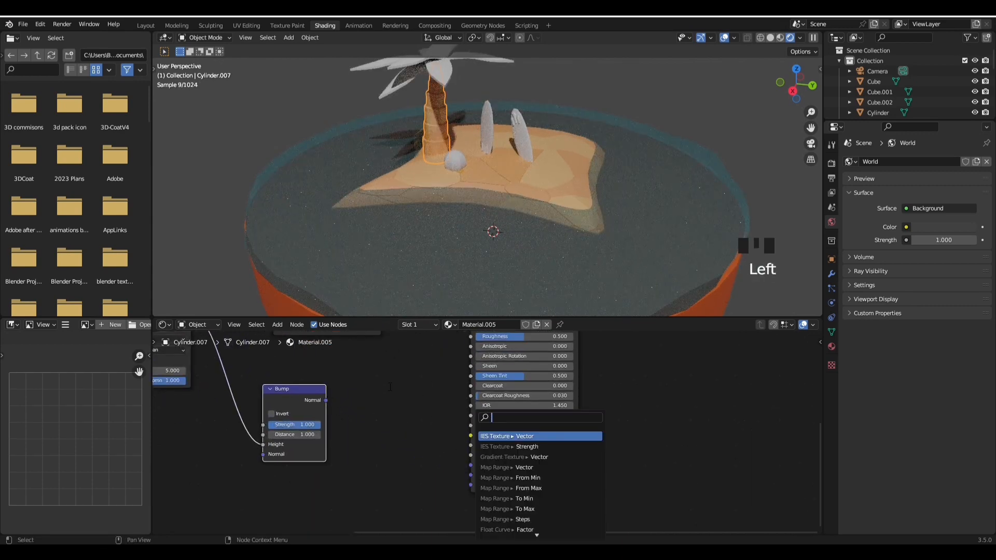
{"action": "left_click", "coordinate": [357, 391]}
{"action": "left_click_drag", "start_coordinate": [457, 463], "coordinate": [470, 464]}
- Change the trunk ColorRamp's end stop to reddish orange and its middle stop to a stronger orange-red
{"action": "middle_click_drag", "start_coordinate": [413, 427], "coordinate": [449, 559]}
{"action": "scroll", "coordinate": [436, 411], "scroll_direction": "up", "scroll_amount": 2}
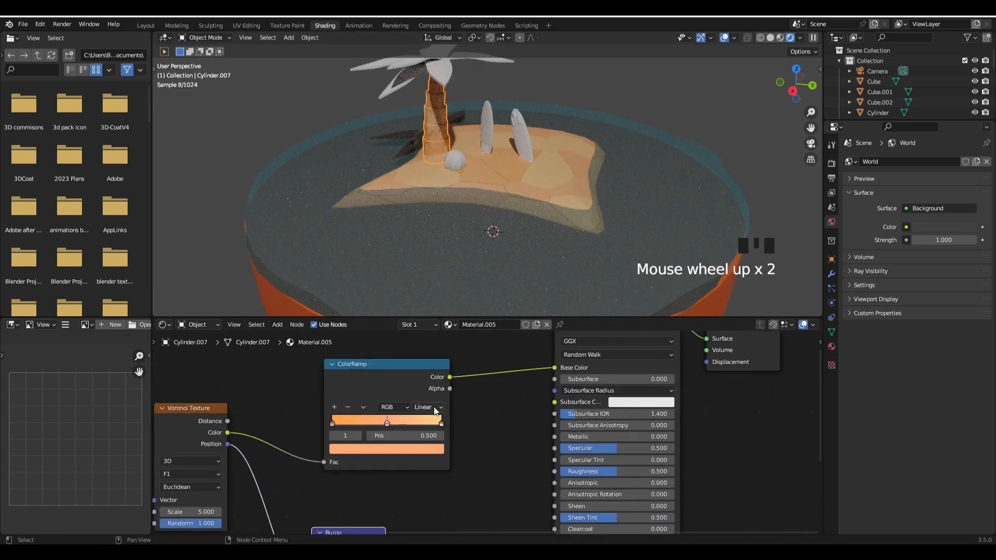
{"action": "left_click", "coordinate": [413, 450]}
{"action": "left_click", "coordinate": [366, 364]}
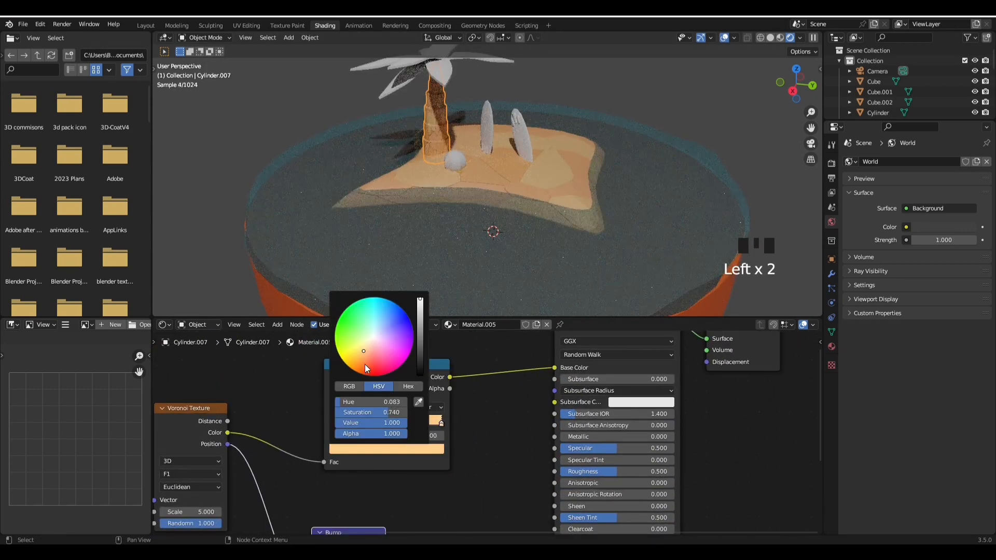
{"action": "left_click", "coordinate": [385, 422]}
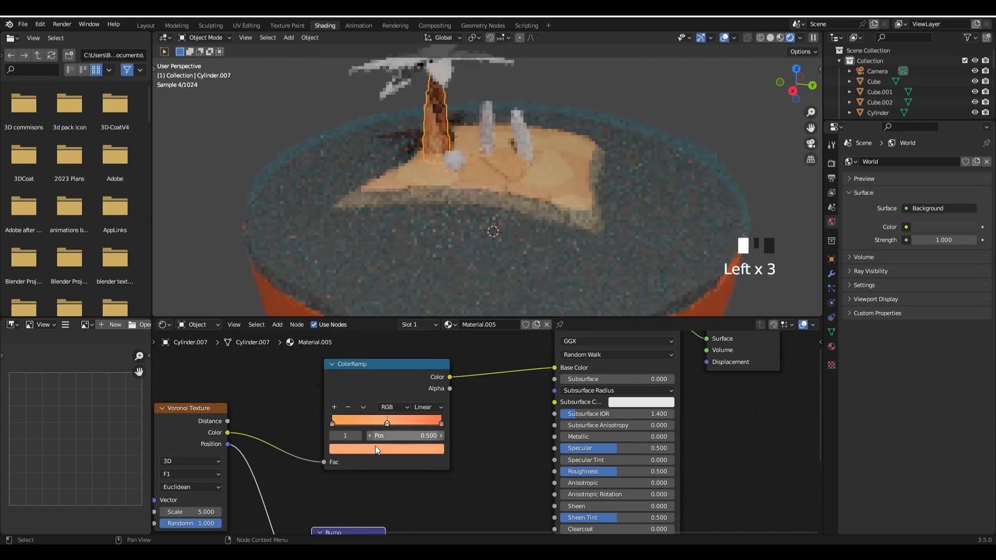
{"action": "left_click", "coordinate": [375, 447]}
{"action": "left_click_drag", "start_coordinate": [365, 356], "coordinate": [370, 364]}
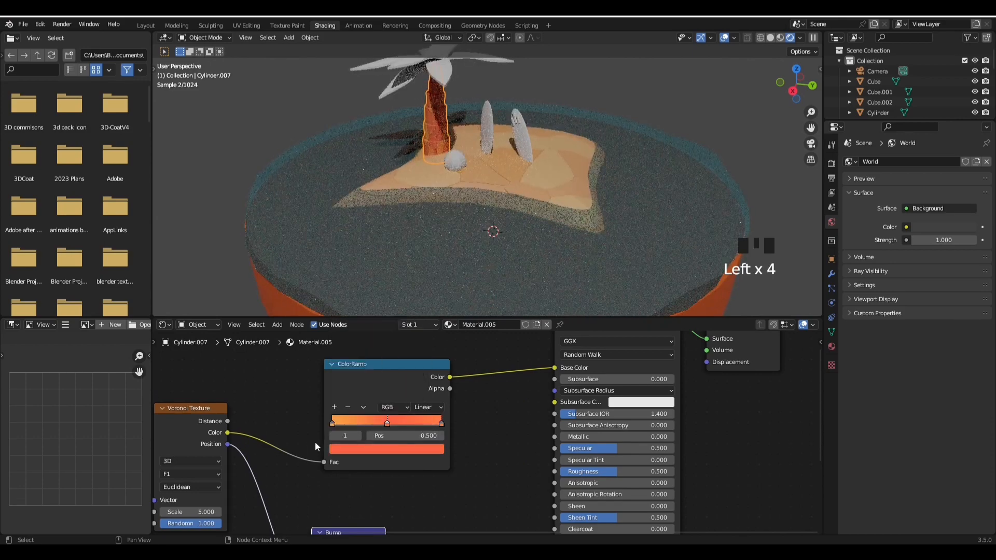
- Change the trunk ColorRamp's start stop to a darker reddish brown
{"action": "left_click", "coordinate": [332, 422]}
{"action": "left_click", "coordinate": [353, 449]}
{"action": "left_click", "coordinate": [365, 364]}
{"action": "left_click_drag", "start_coordinate": [420, 299], "coordinate": [419, 326]}
- Join the palm leaves into one object and give it a new material in the Shading workspace
{"action": "middle_click_drag", "start_coordinate": [456, 169], "coordinate": [483, 149]}
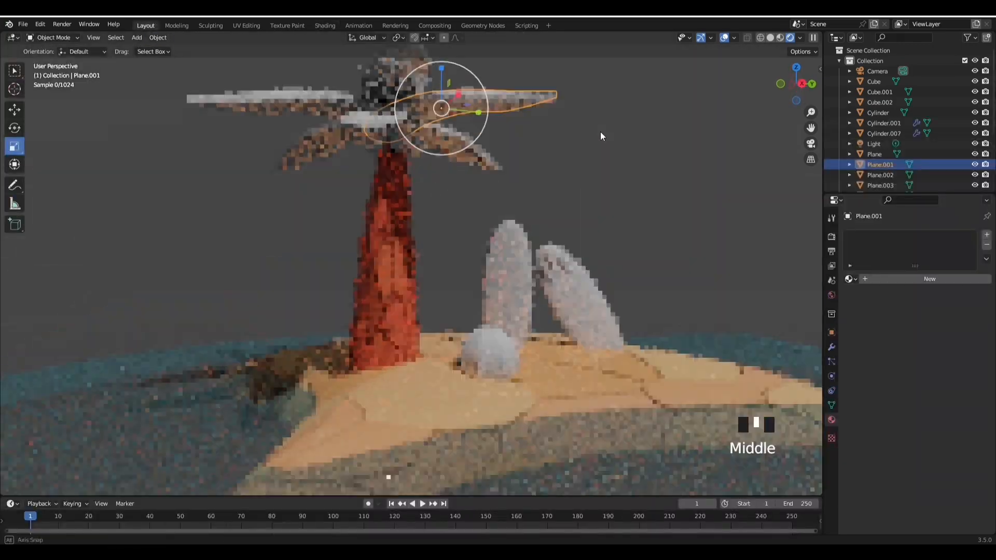
{"action": "left_click", "coordinate": [401, 79], "text": "shift"}
{"action": "middle_click_drag", "start_coordinate": [401, 79], "coordinate": [366, 112]}
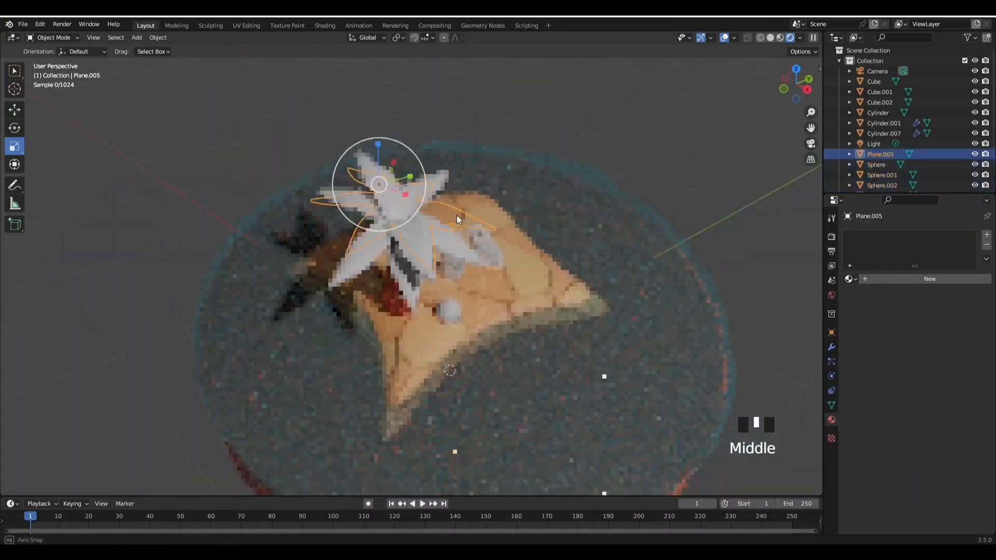
{"action": "middle_click_drag", "start_coordinate": [457, 216], "coordinate": [447, 171]}
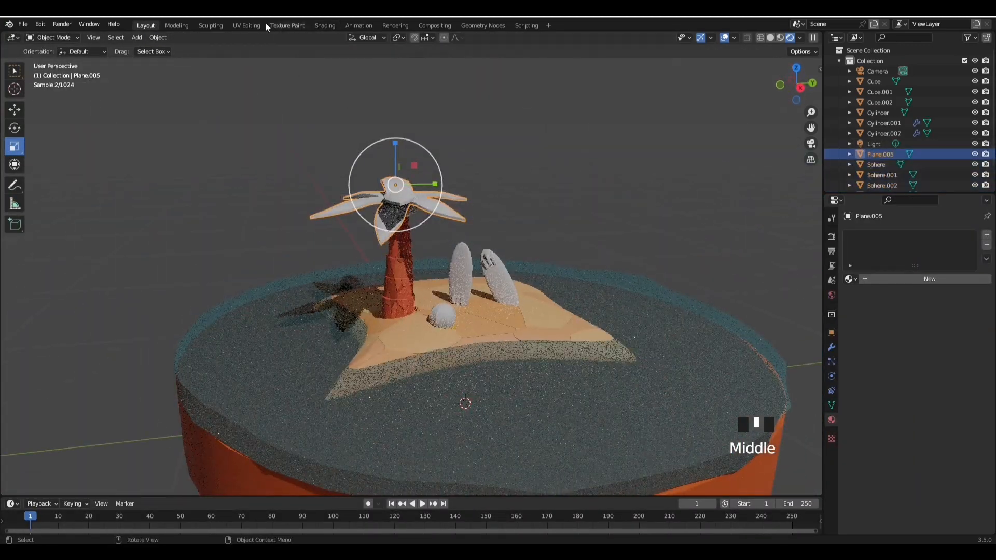
{"action": "left_click", "coordinate": [324, 25]}
{"action": "left_click", "coordinate": [496, 325]}
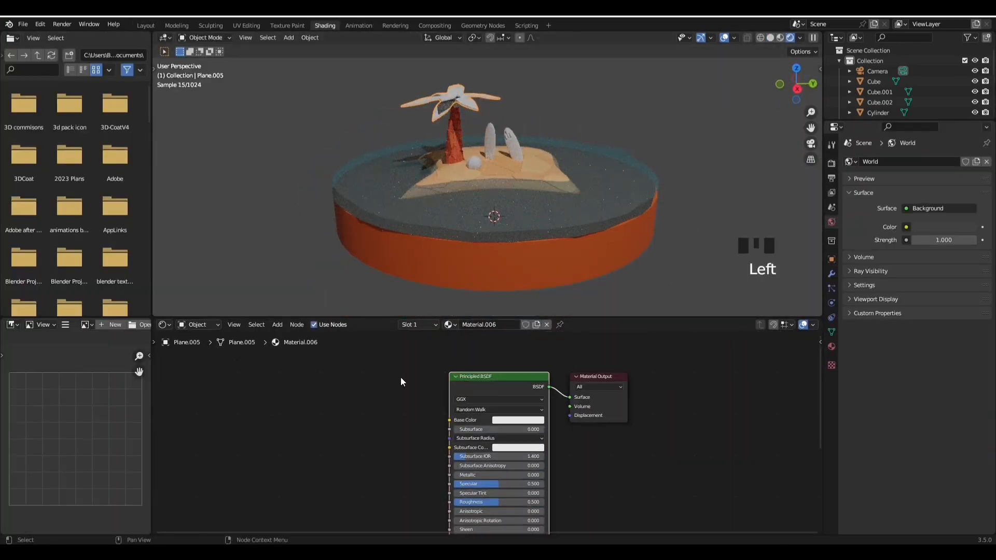
- Add Gradient Texture and ColorRamp nodes to the leaf material and set the ramp's white end stop to light green
{"action": "left_click", "coordinate": [277, 324]}
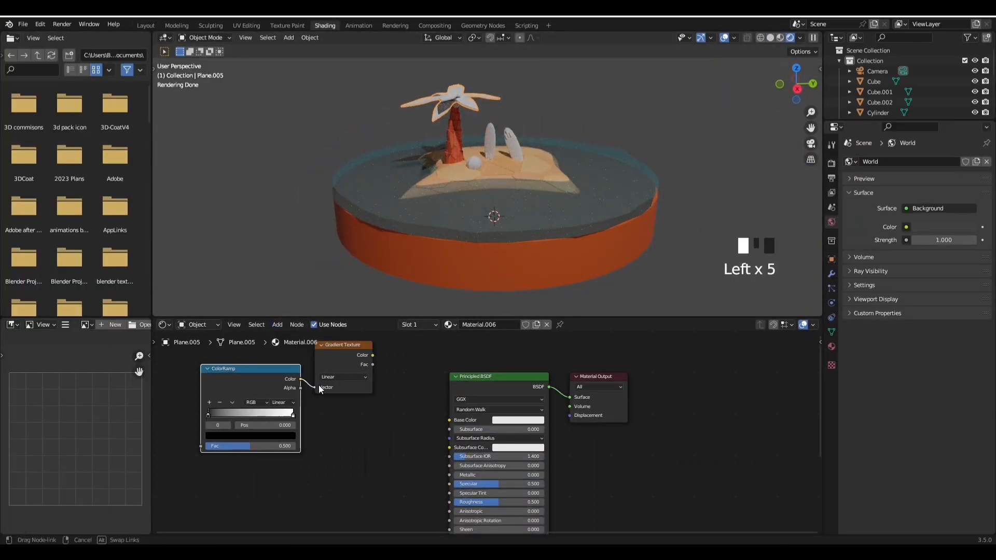
{"action": "middle_click_drag", "start_coordinate": [467, 207], "coordinate": [486, 231]}
{"action": "left_click", "coordinate": [293, 415]}
{"action": "left_click", "coordinate": [250, 436]}
{"action": "left_click", "coordinate": [229, 342]}
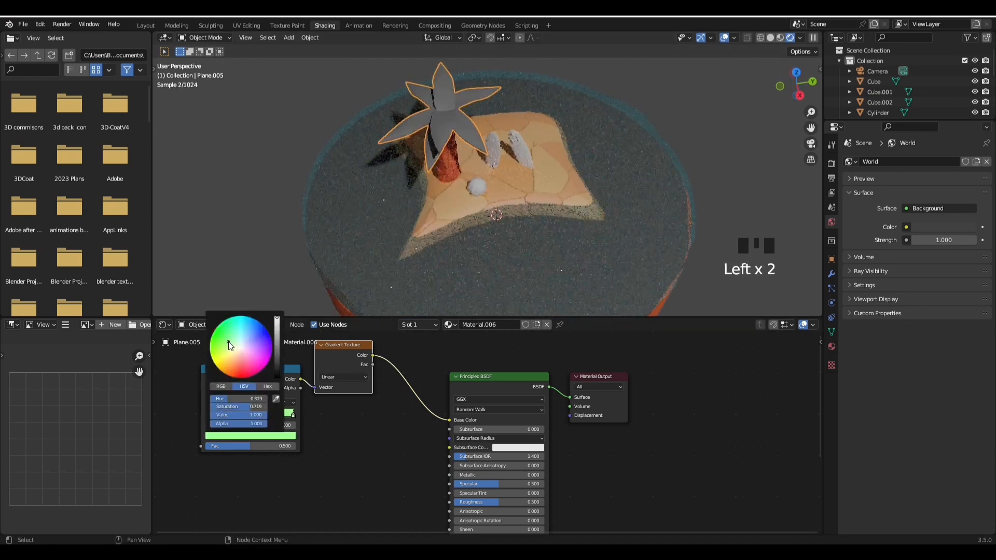
- Rewire the leaf material so the Gradient Texture Color feeds the ColorRamp's Fac and the ColorRamp Color feeds the Base Color
{"action": "middle_click_drag", "start_coordinate": [351, 369], "coordinate": [363, 382]}
{"action": "scroll", "coordinate": [363, 383], "scroll_direction": "up", "scroll_amount": 1}
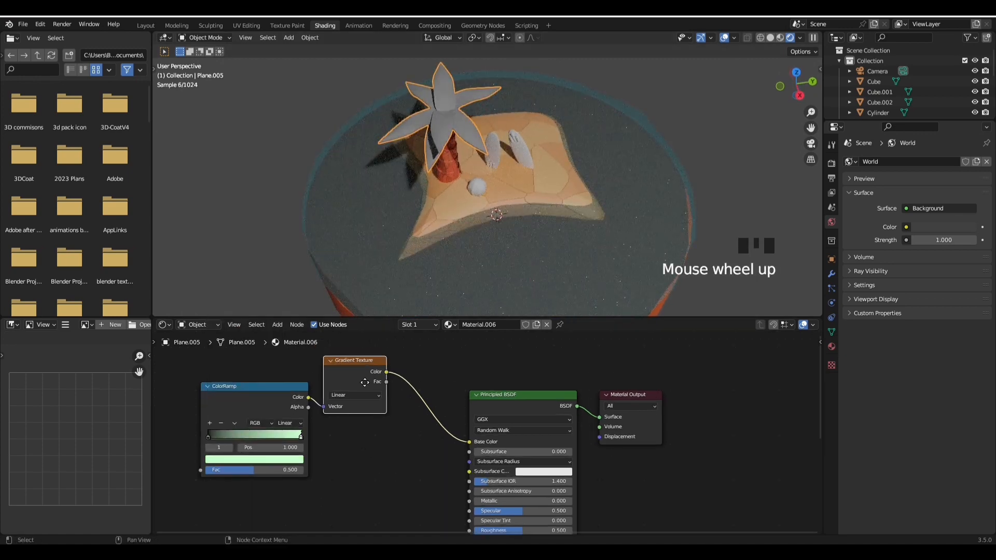
{"action": "left_click_drag", "start_coordinate": [363, 382], "coordinate": [373, 392]}
{"action": "left_click_drag", "start_coordinate": [468, 437], "coordinate": [455, 434]}
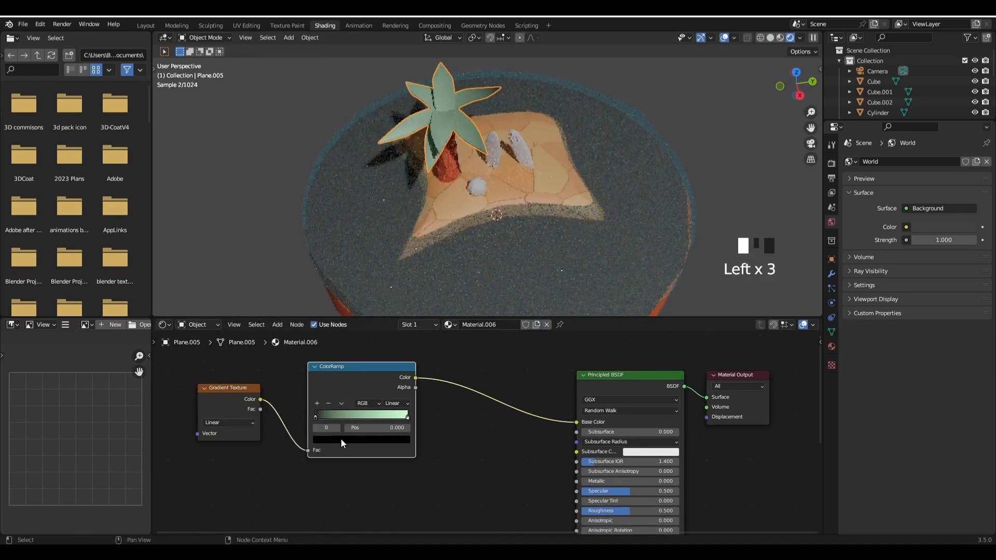
- Change the leaf ColorRamp's black start stop to a saturated green and fine-tune the ramp's green
{"action": "left_click", "coordinate": [341, 438]}
{"action": "left_click", "coordinate": [358, 440]}
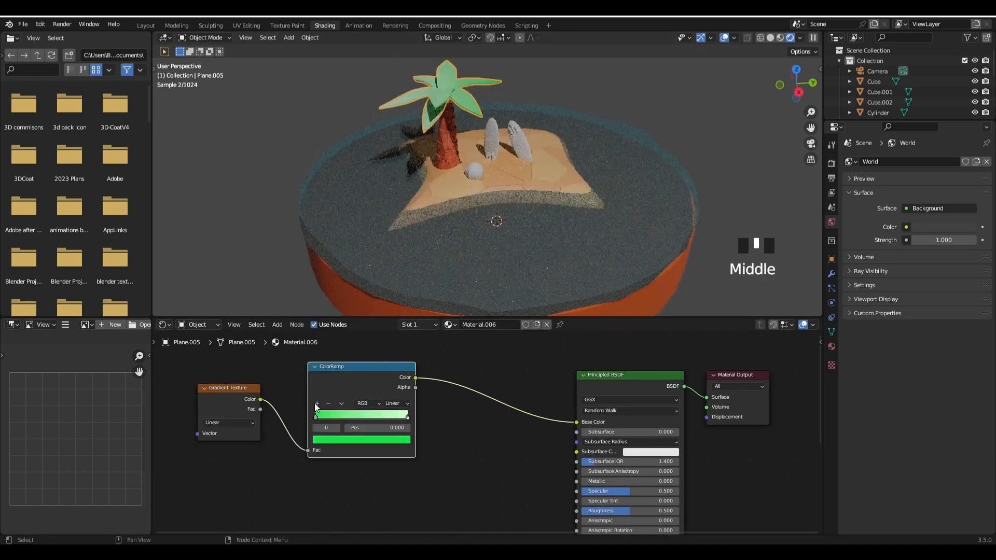
{"action": "left_click", "coordinate": [342, 439]}
{"action": "left_click_drag", "start_coordinate": [339, 334], "coordinate": [335, 340]}
- Copy the trunk's texture nodes into a new material on the upright surfboard and connect them to its Principled BSDF
{"action": "scroll", "coordinate": [488, 208], "scroll_direction": "down", "scroll_amount": 2}
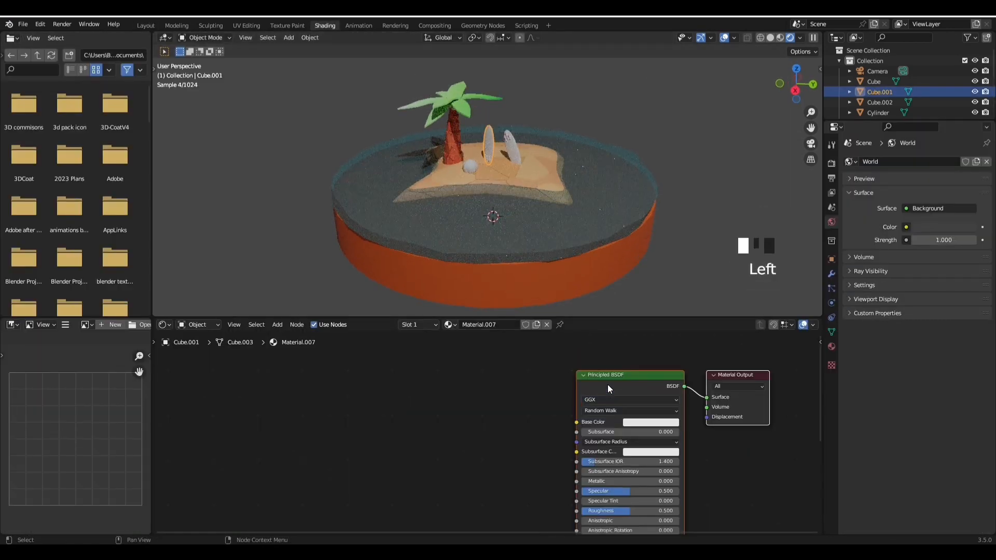
{"action": "scroll", "coordinate": [608, 389], "scroll_direction": "down", "scroll_amount": 1}
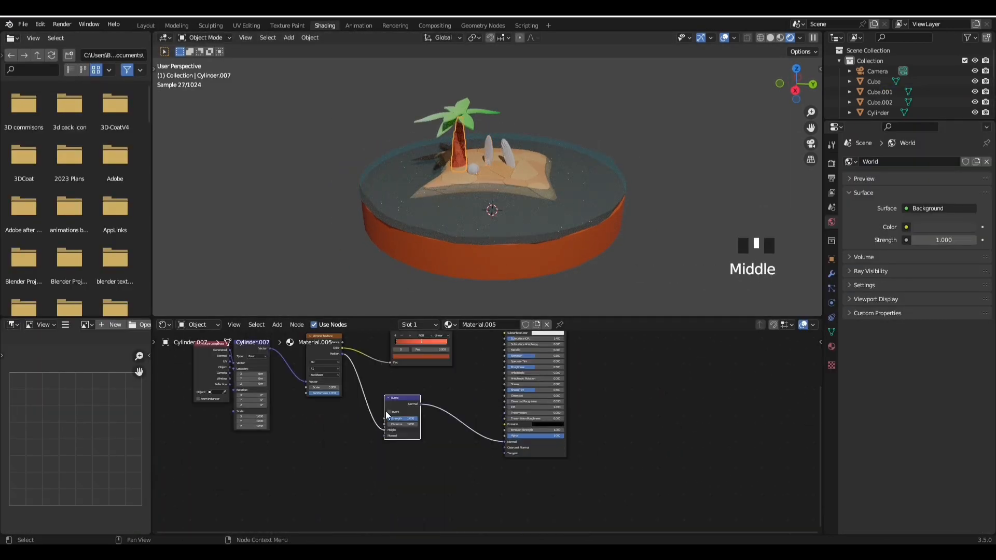
{"action": "key", "text": "ctrl+v"}
{"action": "middle_click_drag", "start_coordinate": [428, 414], "coordinate": [344, 415]}
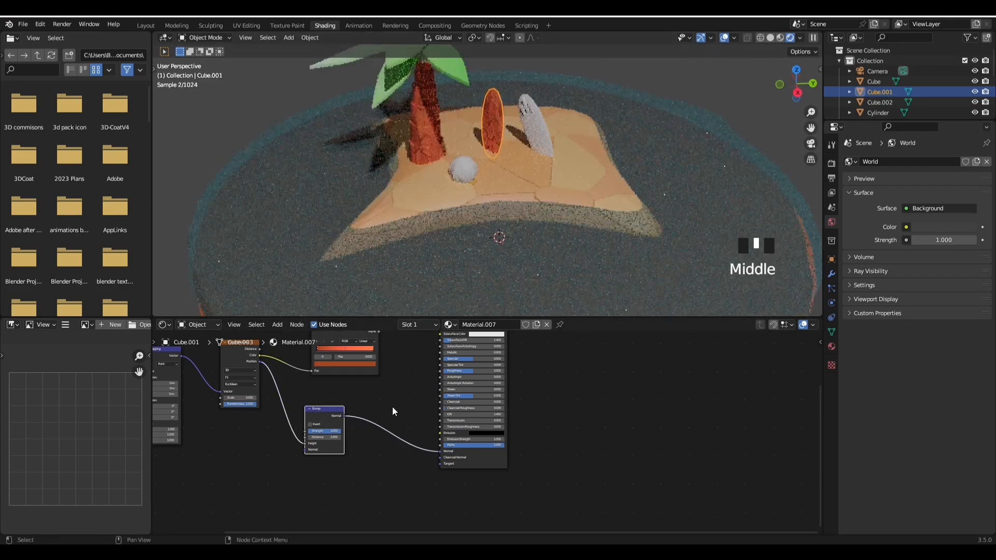
{"action": "left_click_drag", "start_coordinate": [392, 402], "coordinate": [449, 394]}
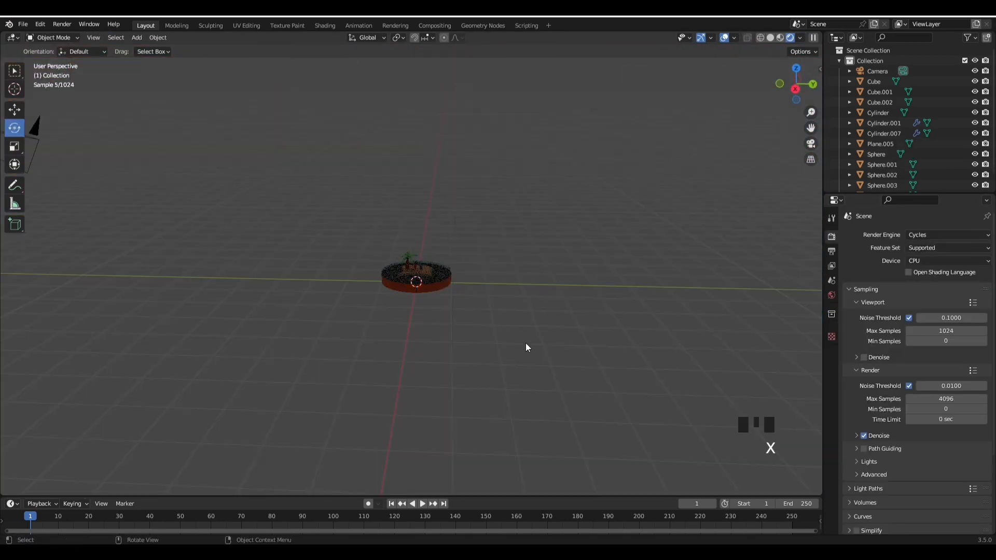
- Add an area light and raise it about 2.24 m along Z above the island
{"action": "scroll", "coordinate": [525, 343], "scroll_direction": "up", "scroll_amount": 11}
{"action": "key", "text": "shift+a"}
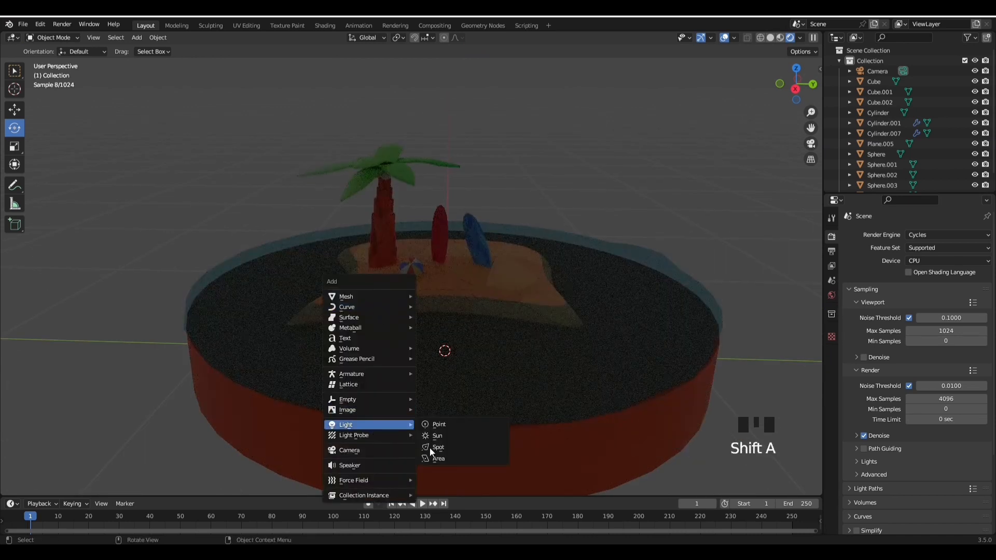
{"action": "left_click", "coordinate": [438, 459]}
{"action": "scroll", "coordinate": [439, 459], "scroll_direction": "down", "scroll_amount": 5}
{"action": "key", "text": "g"}
{"action": "key", "text": "z"}
{"action": "left_click", "coordinate": [479, 302]}
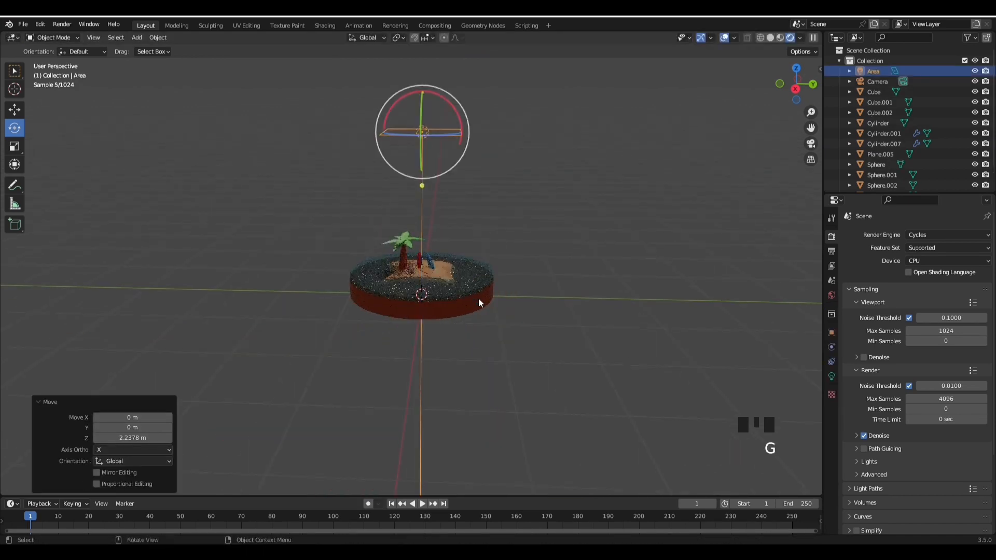
- Set the area light's power to 1000 W and move it about 4.8 m along Y, off to the island's side
{"action": "left_click", "coordinate": [831, 377]}
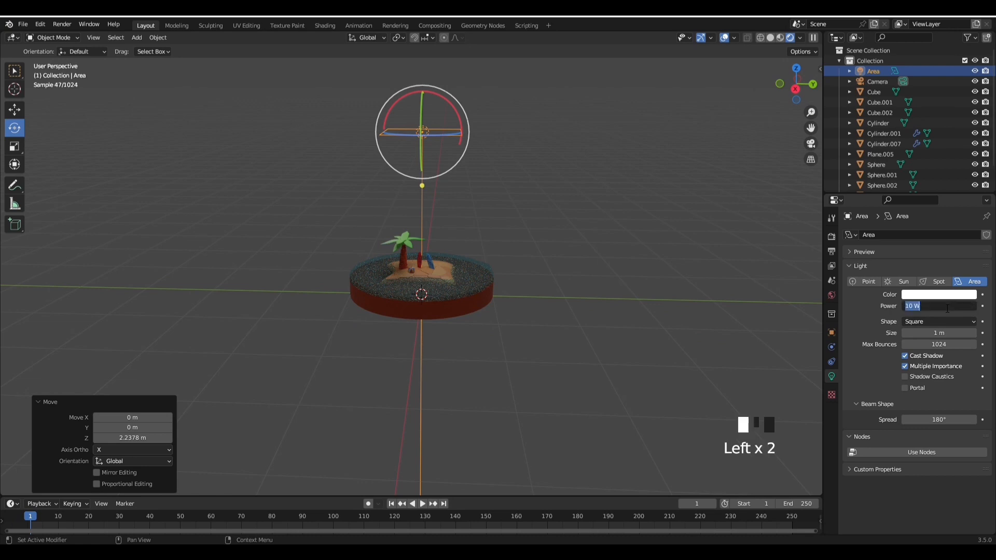
{"action": "key", "text": "Return"}
{"action": "key", "text": "g"}
{"action": "key", "text": "g"}
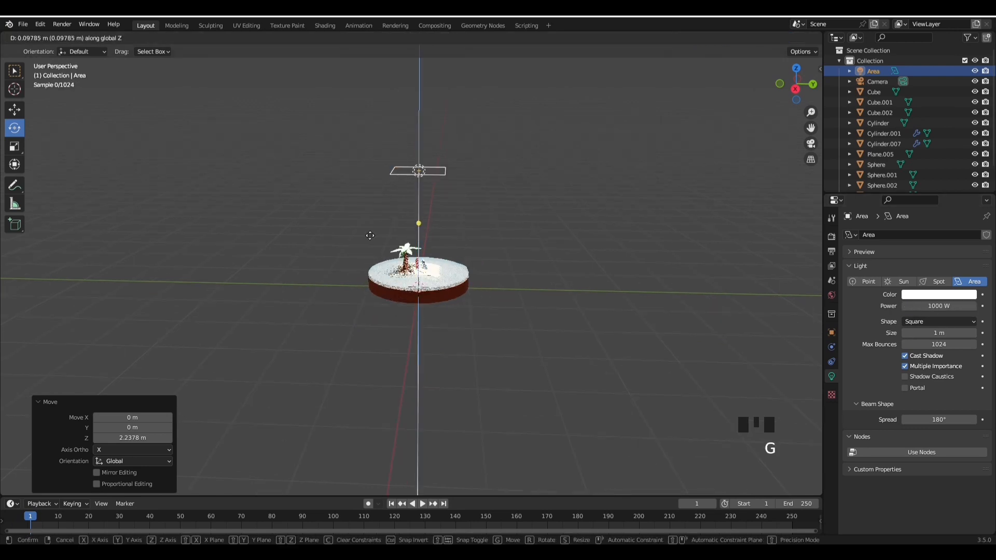
{"action": "left_click", "coordinate": [597, 270]}
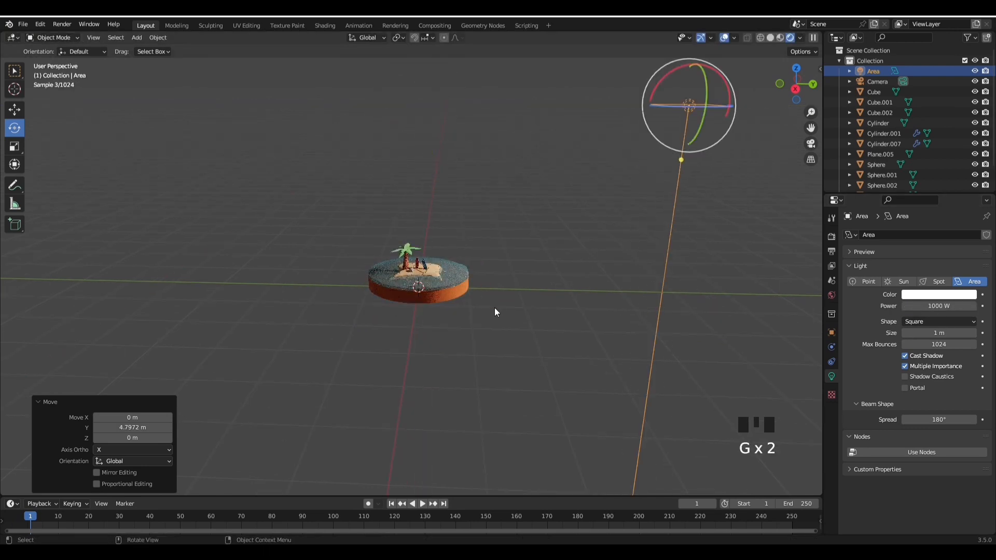
- Rotate the area light about 14.5° around the X axis toward the island
{"action": "scroll", "coordinate": [501, 304], "scroll_direction": "up", "scroll_amount": 11}
{"action": "scroll", "coordinate": [515, 322], "scroll_direction": "down", "scroll_amount": 15}
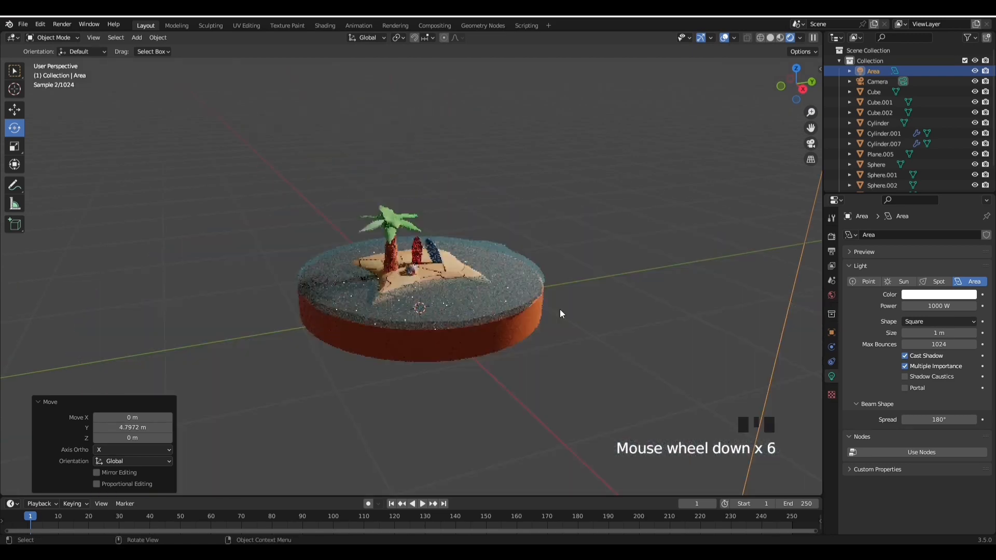
{"action": "left_click_drag", "start_coordinate": [491, 166], "coordinate": [474, 190]}
{"action": "scroll", "coordinate": [497, 315], "scroll_direction": "up", "scroll_amount": 13}
{"action": "mouse_move", "coordinate": [497, 316]}
{"action": "middle_mouse_down"}
{"action": "mouse_move", "coordinate": [492, 326]}
{"action": "mouse_move", "coordinate": [480, 319]}
{"action": "middle_mouse_up"}
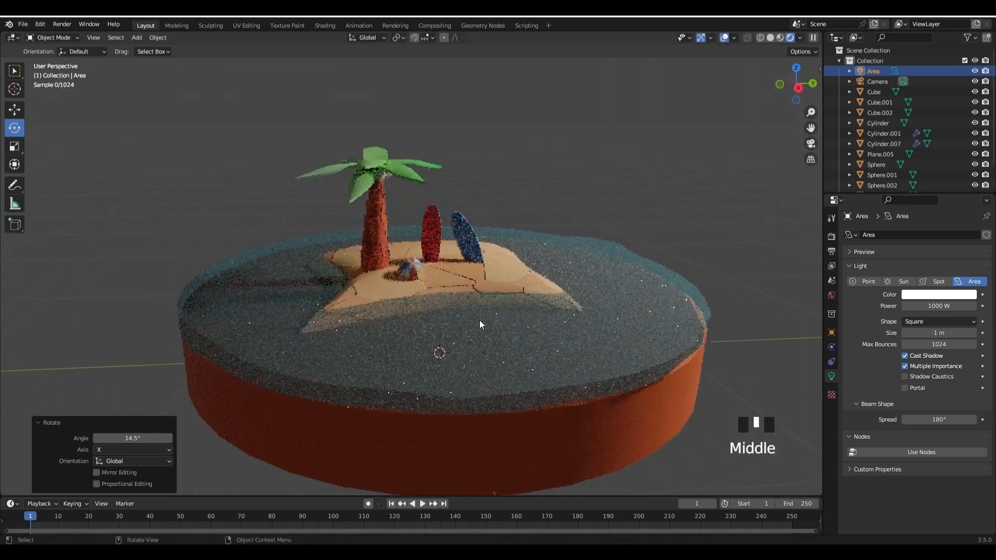
- Select the coconuts hanging beneath the palm leaves at the top of the trunk
{"action": "middle_click_drag", "start_coordinate": [377, 208], "coordinate": [376, 206]}
{"action": "scroll", "coordinate": [397, 172], "scroll_direction": "up", "scroll_amount": 2}
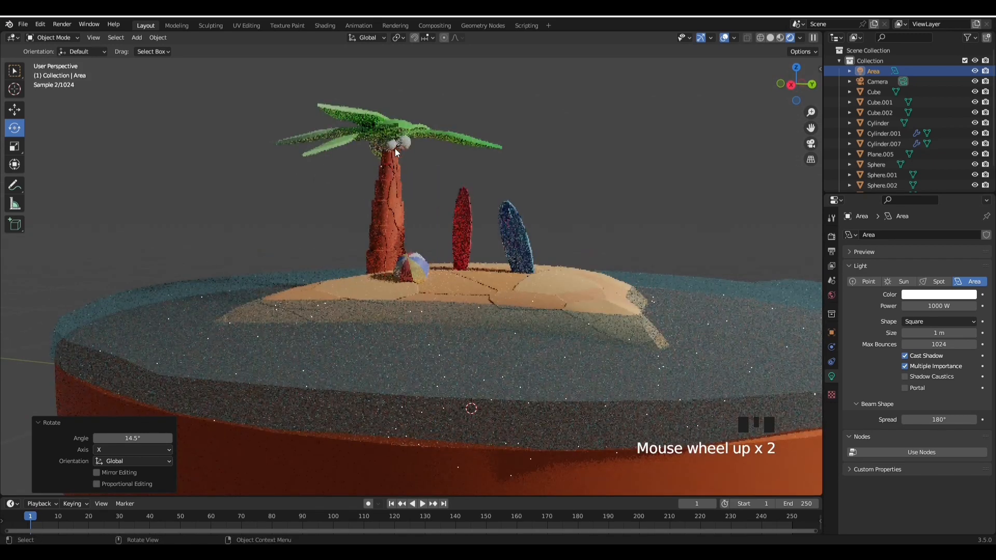
{"action": "left_click", "coordinate": [407, 150]}
{"action": "left_click", "coordinate": [407, 150]}
{"action": "left_click", "coordinate": [407, 150], "text": "shift"}
{"action": "left_click", "coordinate": [407, 150], "text": "shift"}
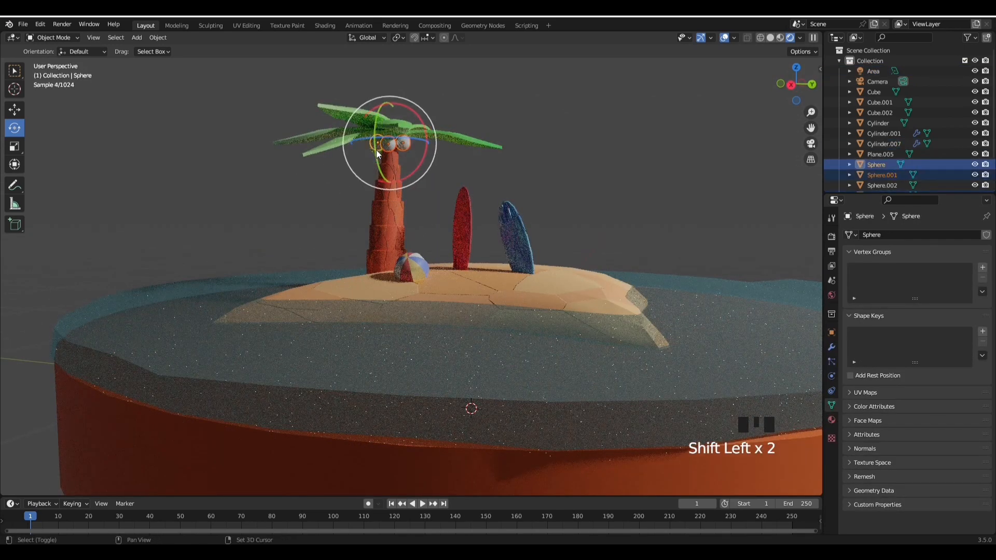
{"action": "middle_click_drag", "start_coordinate": [407, 151], "coordinate": [519, 172]}
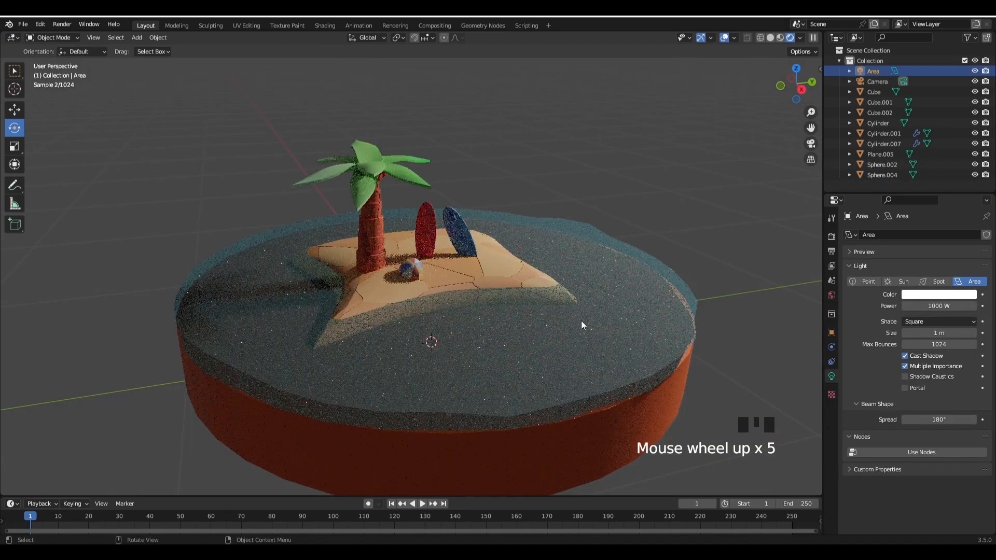
- Set the render's color management look to Medium High Contrast
{"action": "scroll", "coordinate": [581, 324], "scroll_direction": "down", "scroll_amount": 1}
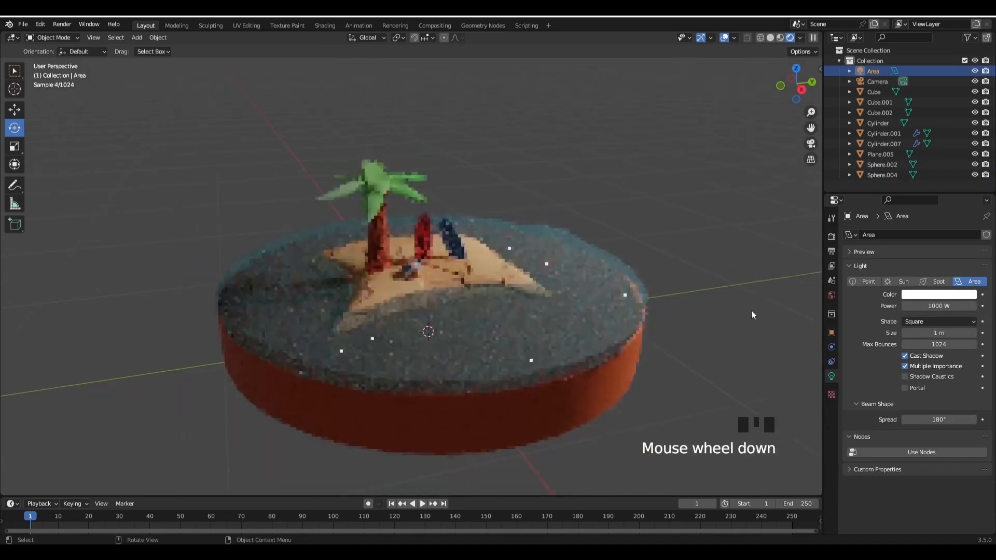
{"action": "left_click", "coordinate": [832, 236]}
{"action": "scroll", "coordinate": [889, 450], "scroll_direction": "down", "scroll_amount": 9}
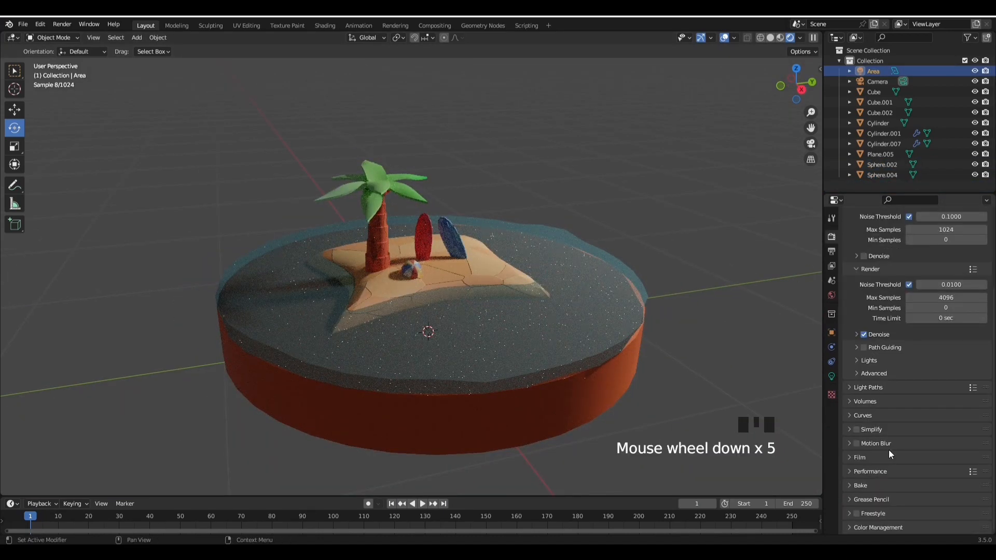
{"action": "scroll", "coordinate": [897, 489], "scroll_direction": "down", "scroll_amount": 5}
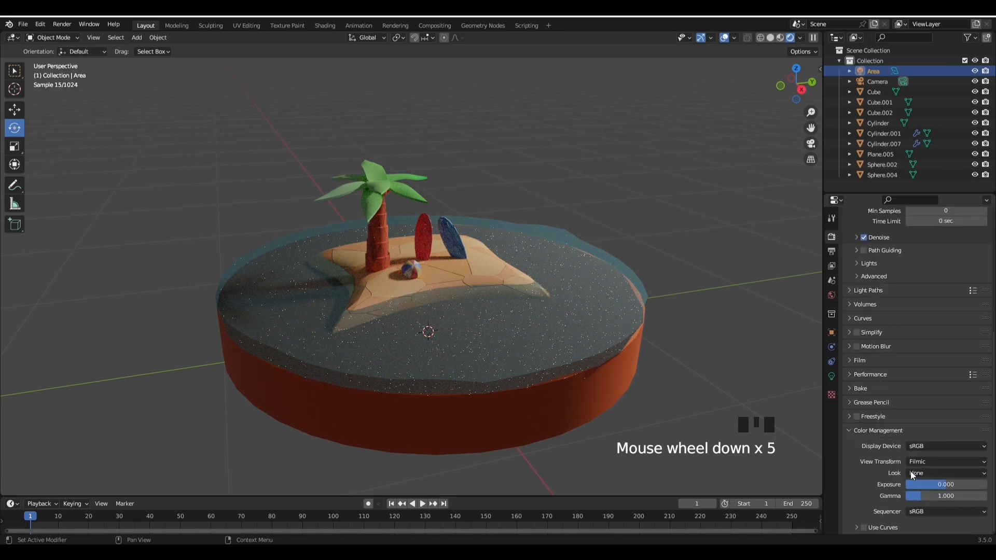
{"action": "left_click", "coordinate": [918, 473]}
{"action": "left_click", "coordinate": [933, 428]}
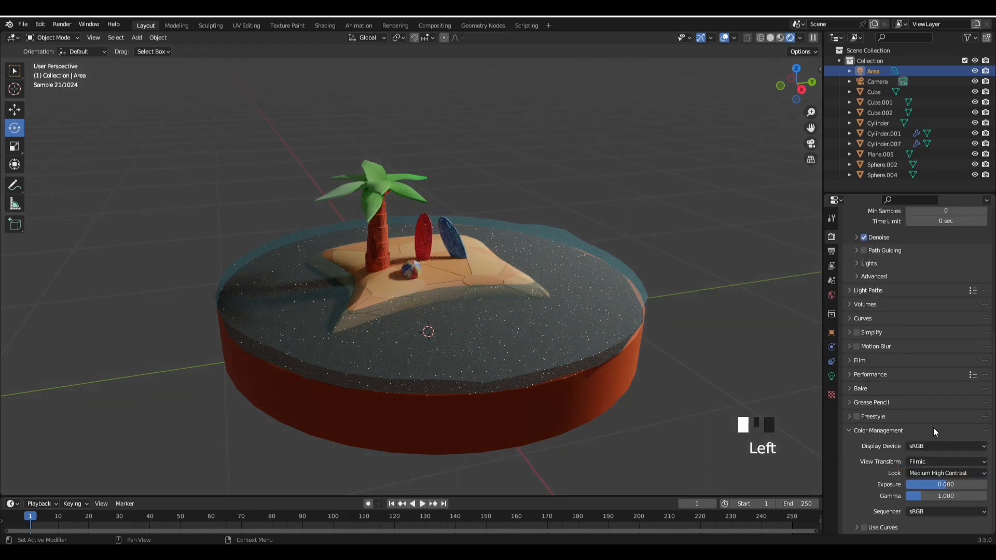
- Try the Standard view transform on the scene and switch it back to Filmic
{"action": "middle_click_drag", "start_coordinate": [683, 399], "coordinate": [696, 438]}
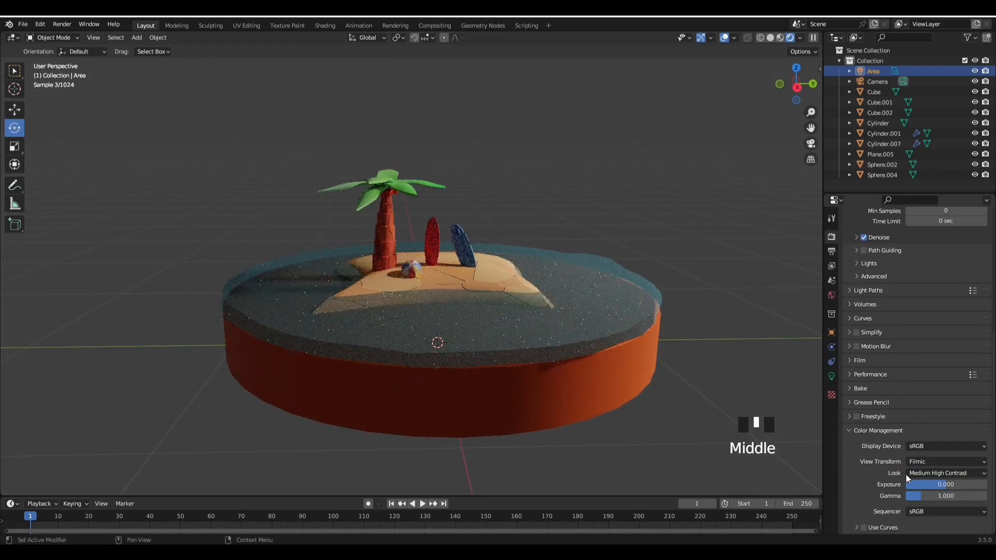
{"action": "left_click", "coordinate": [929, 462]}
{"action": "left_click", "coordinate": [929, 474]}
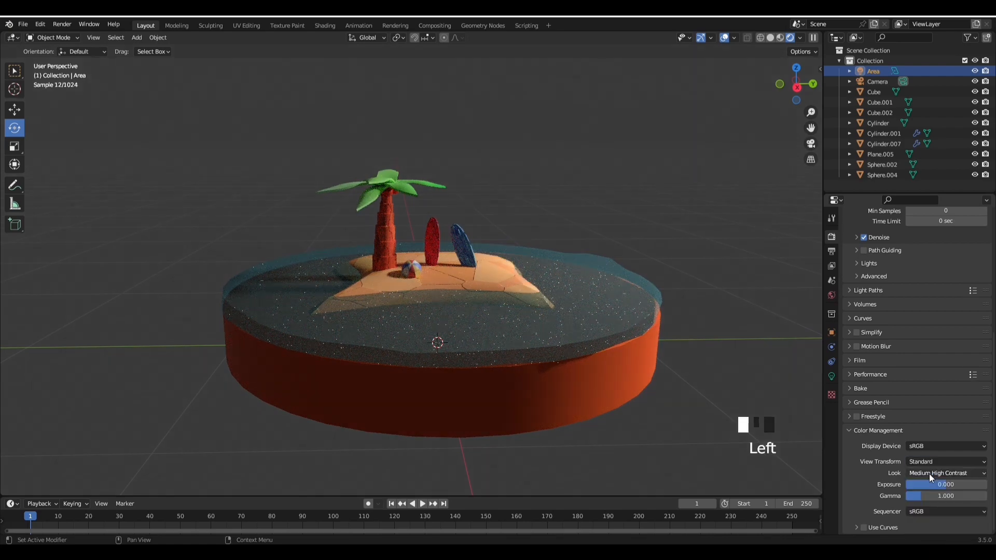
{"action": "scroll", "coordinate": [467, 312], "scroll_direction": "up", "scroll_amount": 3}
{"action": "left_click", "coordinate": [941, 461]}
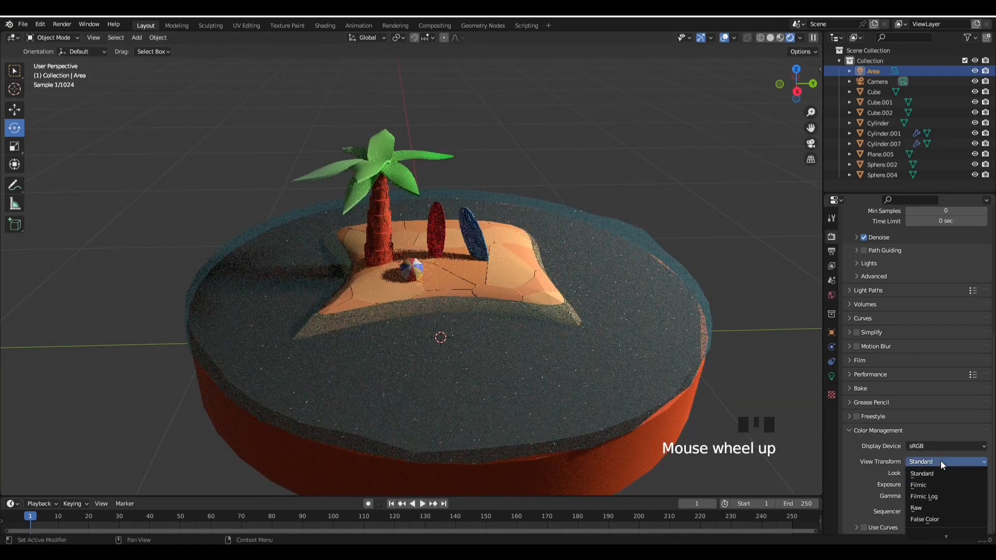
{"action": "left_click", "coordinate": [929, 484]}
{"action": "middle_click_drag", "start_coordinate": [612, 328], "coordinate": [606, 301]}
{"action": "scroll", "coordinate": [643, 297], "scroll_direction": "down", "scroll_amount": 3}
{"action": "left_click", "coordinate": [663, 295]}
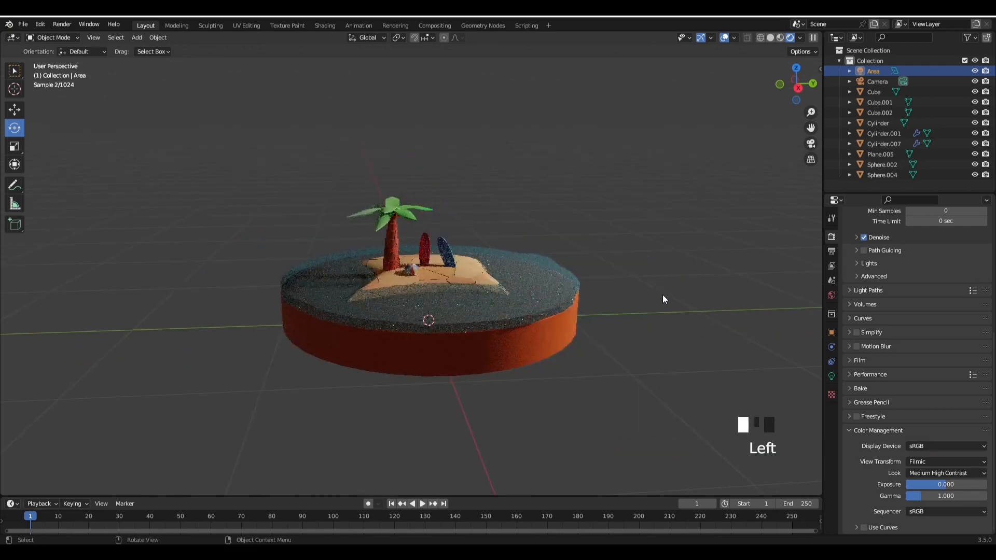
- Add a scaled-down cube and move it about -0.68 m along Y, over the water beside the palm tree
{"action": "left_click", "coordinate": [549, 340]}
{"action": "left_click", "coordinate": [602, 299]}
{"action": "mouse_move", "coordinate": [603, 298]}
{"action": "middle_mouse_down"}
{"action": "mouse_move", "coordinate": [599, 335]}
{"action": "mouse_move", "coordinate": [596, 307]}
{"action": "middle_mouse_up"}
{"action": "scroll", "coordinate": [596, 337], "scroll_direction": "down", "scroll_amount": 5}
{"action": "scroll", "coordinate": [596, 307], "scroll_direction": "up", "scroll_amount": 7}
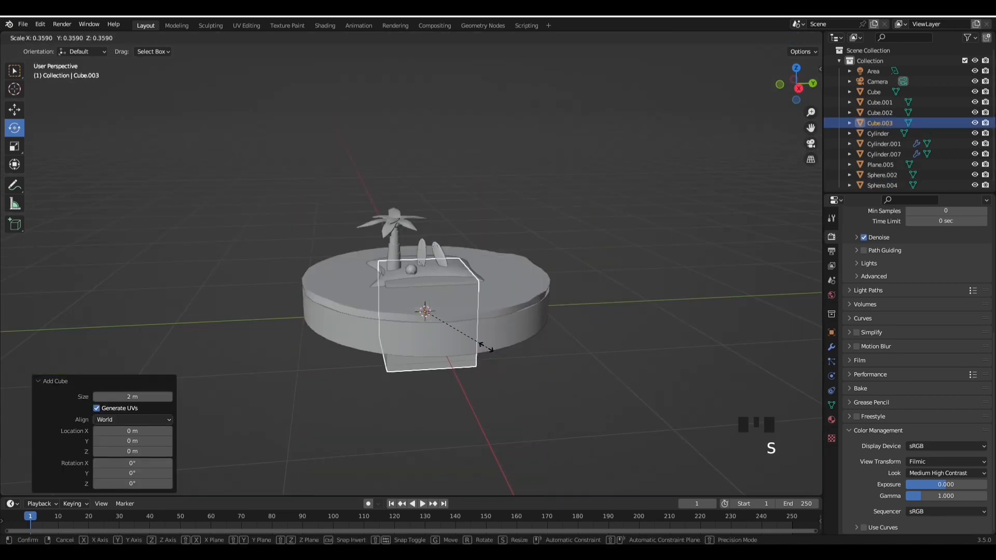
{"action": "key", "text": "g"}
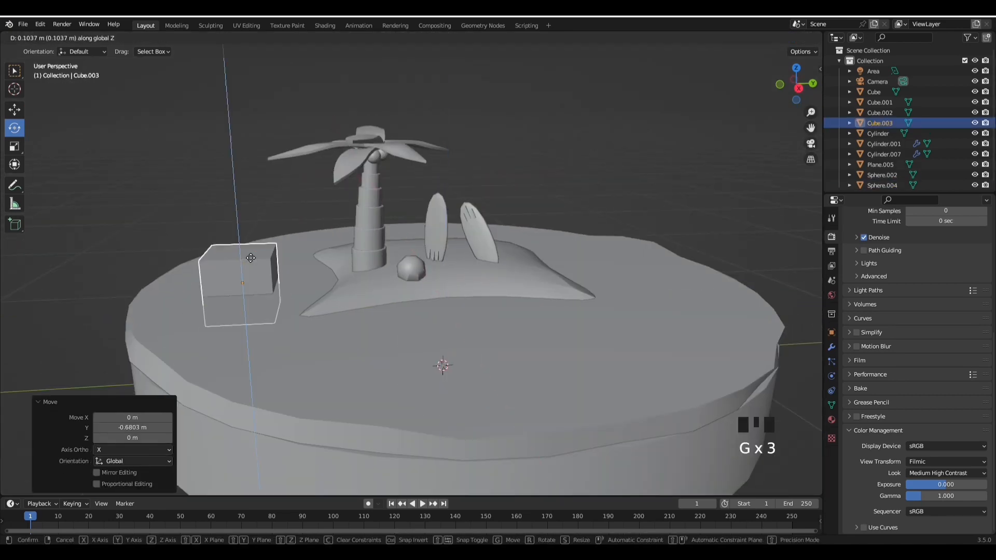
{"action": "left_click", "coordinate": [251, 258]}
- Stretch the new cube along X to a scale of about 2.05
{"action": "left_click", "coordinate": [14, 147]}
{"action": "left_click_drag", "start_coordinate": [246, 294], "coordinate": [251, 307]}
{"action": "middle_click_drag", "start_coordinate": [251, 307], "coordinate": [306, 345]}
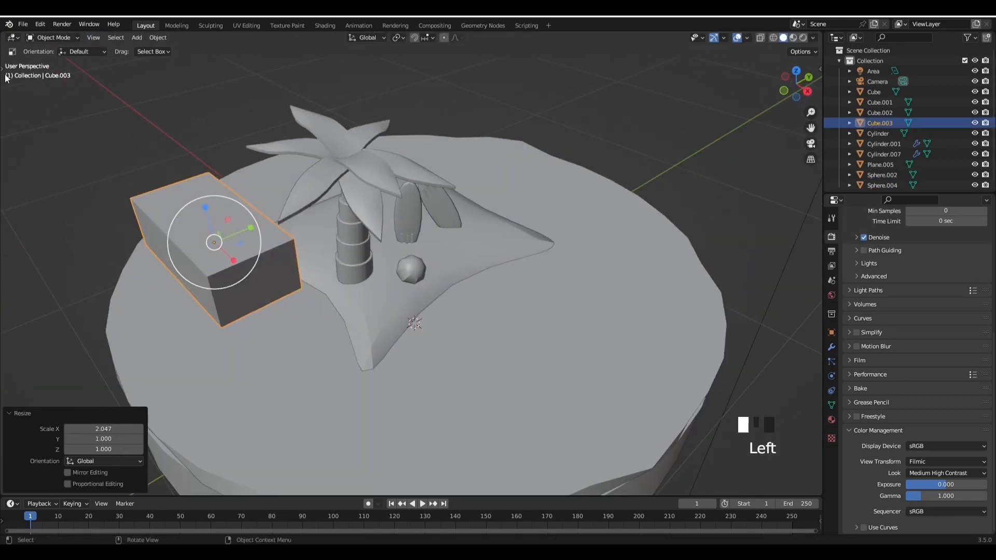
- Give the stretched box a level 1 Catmull-Clark Subdivision modifier, then inset and extrude its top face to hollow out a boat hull
{"action": "left_click", "coordinate": [93, 37]}
{"action": "left_click", "coordinate": [107, 101]}
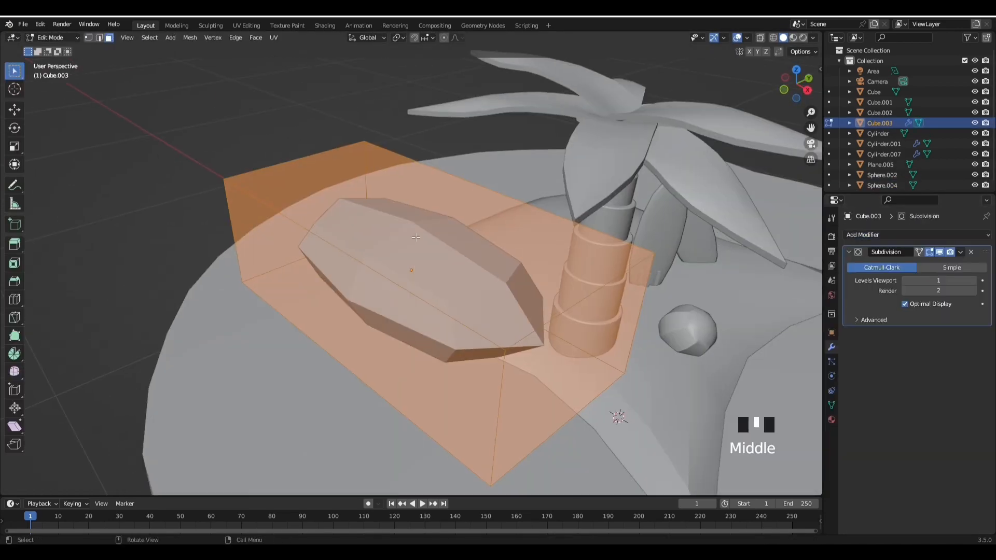
{"action": "middle_click_drag", "start_coordinate": [618, 363], "coordinate": [574, 322]}
{"action": "key", "text": "e"}
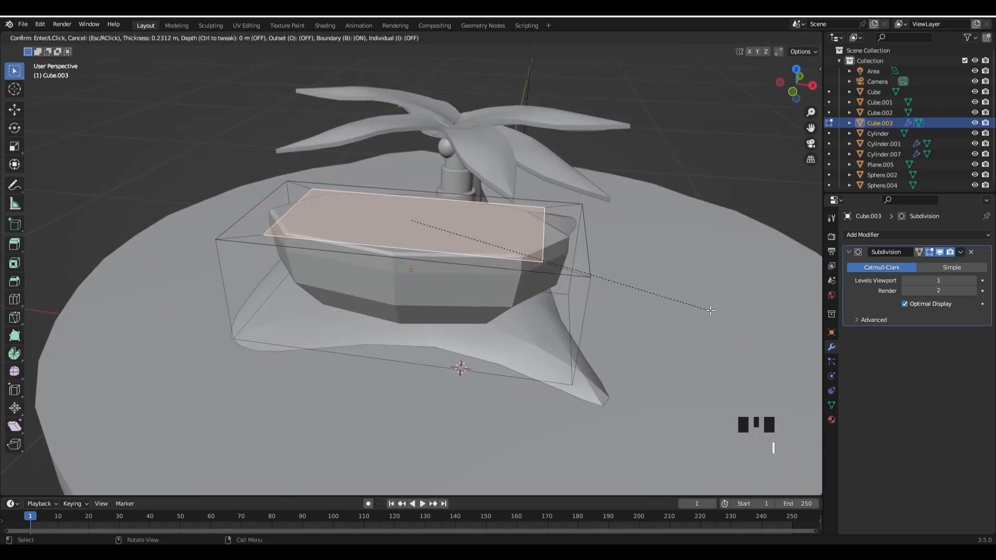
{"action": "key", "text": "s"}
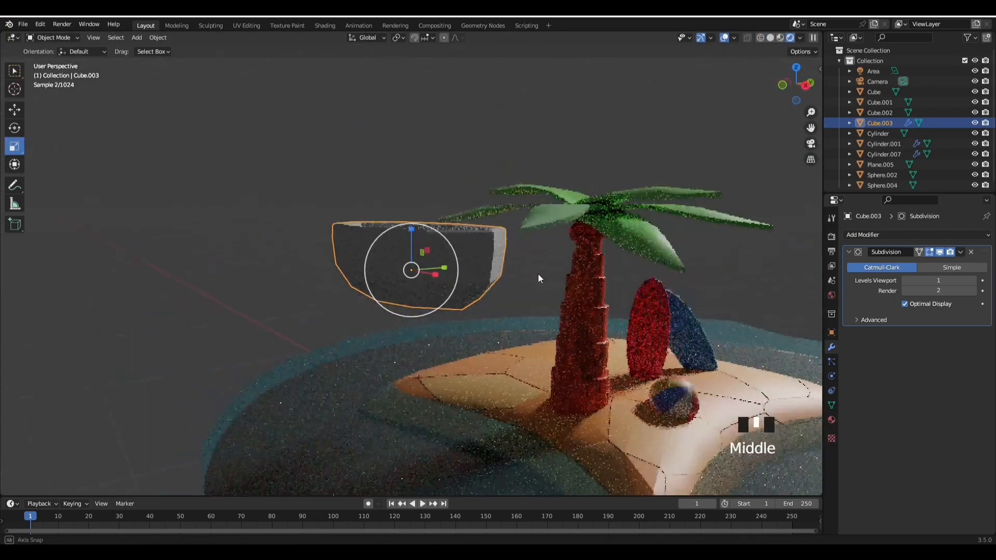
- Lower the boat onto the water beside the island and rotate it into a floating pose
{"action": "middle_click_drag", "start_coordinate": [538, 274], "coordinate": [462, 280]}
{"action": "key", "text": "g"}
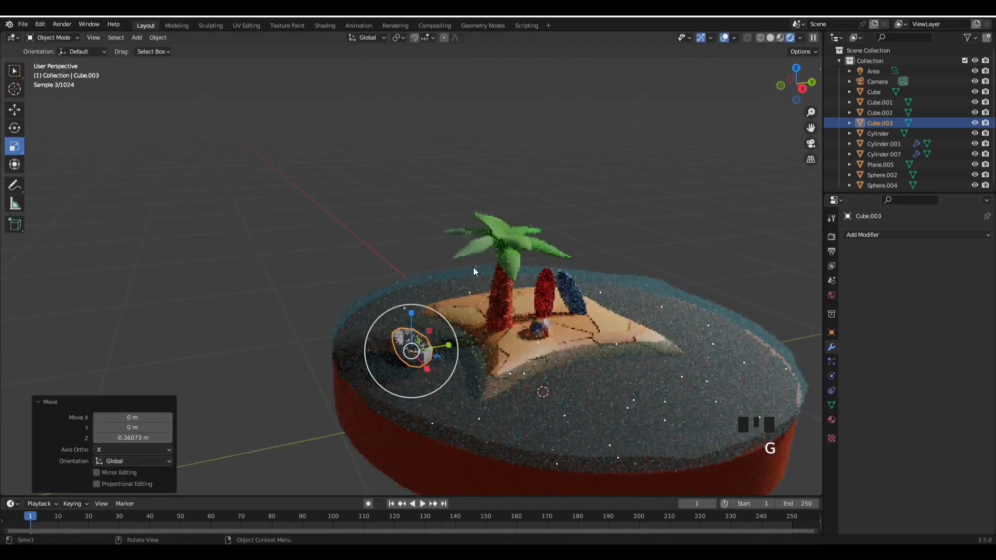
{"action": "left_click", "coordinate": [473, 267]}
{"action": "left_click", "coordinate": [15, 127]}
{"action": "left_click_drag", "start_coordinate": [415, 349], "coordinate": [431, 358]}
{"action": "left_click", "coordinate": [499, 297]}
- Assign the palm trunk's existing red material to the boat
{"action": "left_click", "coordinate": [831, 420]}
{"action": "left_click", "coordinate": [412, 353]}
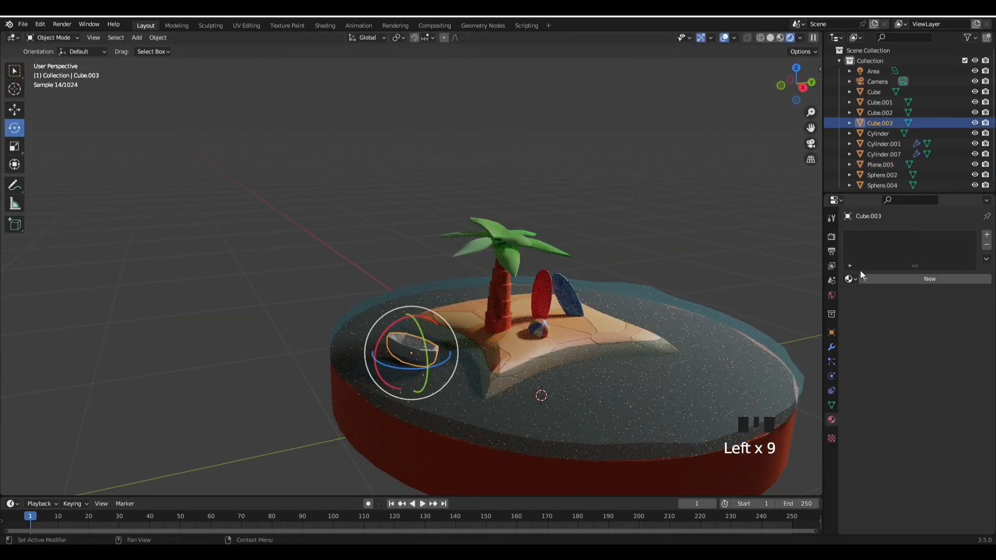
{"action": "left_click", "coordinate": [851, 279]}
{"action": "left_click", "coordinate": [877, 358]}
- Adjust the boat's height along Z at the water surface
{"action": "middle_click_drag", "start_coordinate": [526, 433], "coordinate": [507, 448]}
{"action": "left_click", "coordinate": [412, 327]}
{"action": "key", "text": "g"}
{"action": "key", "text": "z"}
{"action": "left_click", "coordinate": [412, 328]}
{"action": "scroll", "coordinate": [514, 387], "scroll_direction": "down", "scroll_amount": 2}
- Add a second cube, resize it and raise it along Z above the island in solid shading
{"action": "left_click", "coordinate": [514, 387]}
{"action": "key", "text": "KP_Decimal"}
{"action": "left_click", "coordinate": [527, 196]}
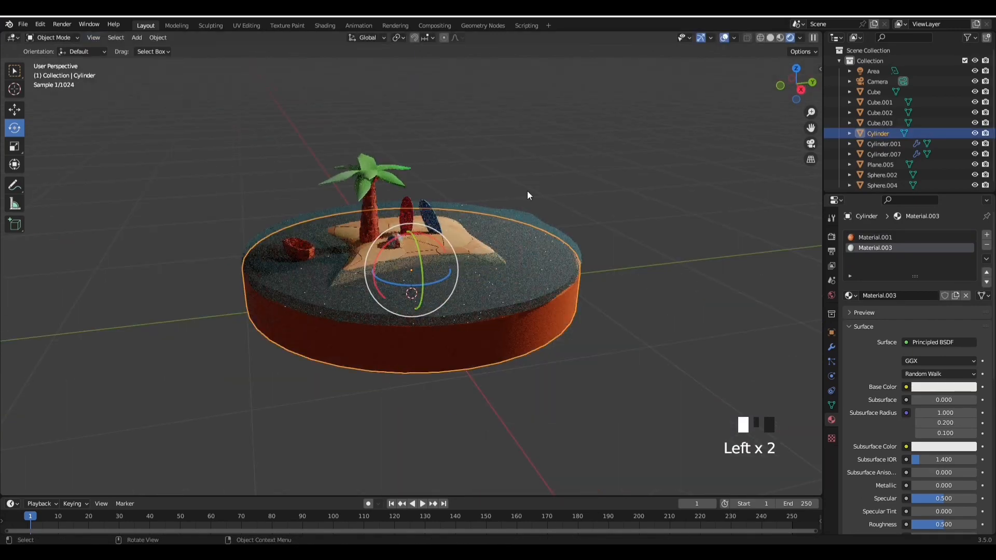
{"action": "scroll", "coordinate": [570, 313], "scroll_direction": "up", "scroll_amount": 1}
{"action": "key", "text": "shift+a"}
{"action": "left_click", "coordinate": [369, 258]}
{"action": "key", "text": "z"}
{"action": "key", "text": "s"}
{"action": "key", "text": "g"}
{"action": "key", "text": "z"}
{"action": "left_click", "coordinate": [93, 37]}
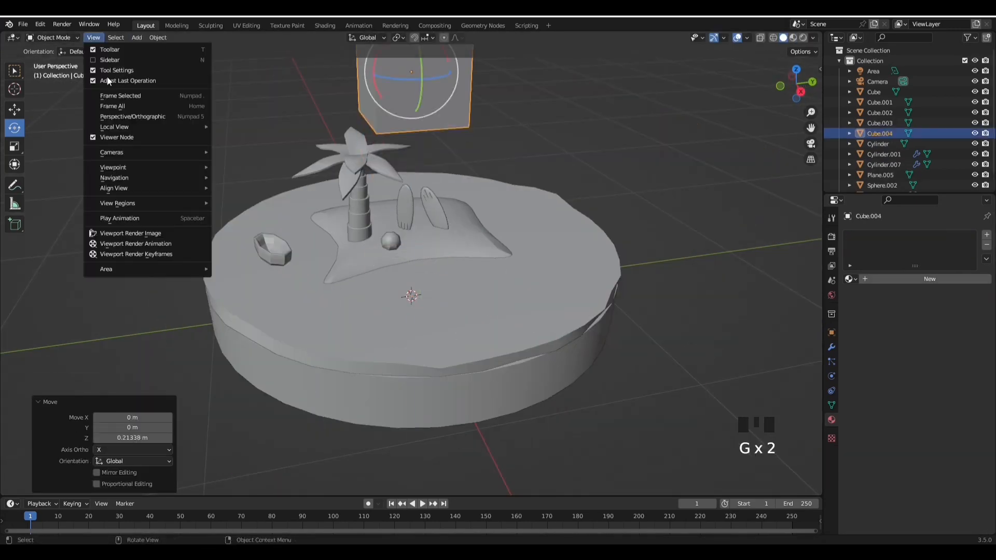
{"action": "left_click", "coordinate": [107, 96]}
- Select side faces of the raised cube in face mode and inset them to form frame borders
{"action": "key", "text": "Tab"}
{"action": "key", "text": "3"}
{"action": "left_click", "coordinate": [374, 287], "text": "shift"}
{"action": "middle_click_drag", "start_coordinate": [374, 287], "coordinate": [678, 307]}
{"action": "left_click", "coordinate": [375, 286], "text": "shift"}
{"action": "key", "text": "i"}
{"action": "left_click", "coordinate": [597, 321]}
- Extrude the cube's inset side faces inward to make recessed crate panels
{"action": "middle_click_drag", "start_coordinate": [596, 321], "coordinate": [394, 291]}
{"action": "left_click", "coordinate": [382, 292], "text": "shift"}
{"action": "left_click", "coordinate": [499, 288], "text": "shift"}
{"action": "left_click_drag", "start_coordinate": [14, 245], "coordinate": [62, 286]}
{"action": "left_click_drag", "start_coordinate": [411, 221], "coordinate": [413, 238]}
- Inset the cube's top face with a thickness of 0.1521 m and extrude it inward about 0.04 m
{"action": "middle_click_drag", "start_coordinate": [412, 238], "coordinate": [562, 269]}
{"action": "left_click", "coordinate": [405, 353], "text": "shift"}
{"action": "key", "text": "i"}
{"action": "left_click_drag", "start_coordinate": [412, 224], "coordinate": [413, 247]}
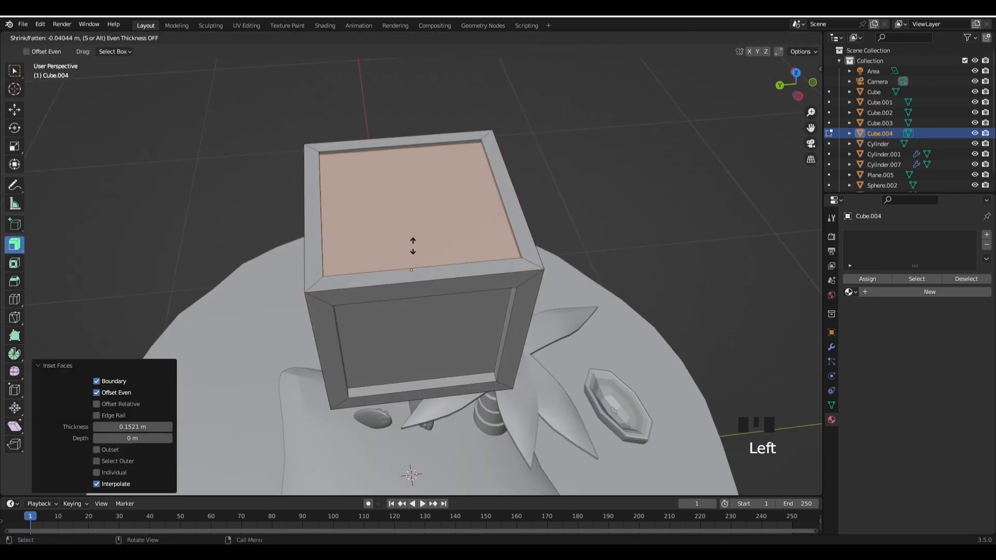
- Scale the crate down in object mode and assign it the existing Material.005, with rendered shading on
{"action": "key", "text": "Tab"}
{"action": "key", "text": "s"}
{"action": "left_click", "coordinate": [551, 299]}
{"action": "left_click", "coordinate": [850, 279]}
{"action": "left_click", "coordinate": [877, 351]}
{"action": "left_click", "coordinate": [804, 37]}
- Lower the crate onto the island and shift it about 0.25 m along Y, next to the surfboards
{"action": "middle_click_drag", "start_coordinate": [552, 234], "coordinate": [519, 275]}
{"action": "key", "text": "g"}
{"action": "key", "text": "z"}
{"action": "left_click", "coordinate": [436, 387]}
{"action": "key", "text": "g"}
{"action": "key", "text": "y"}
{"action": "left_click", "coordinate": [467, 384]}
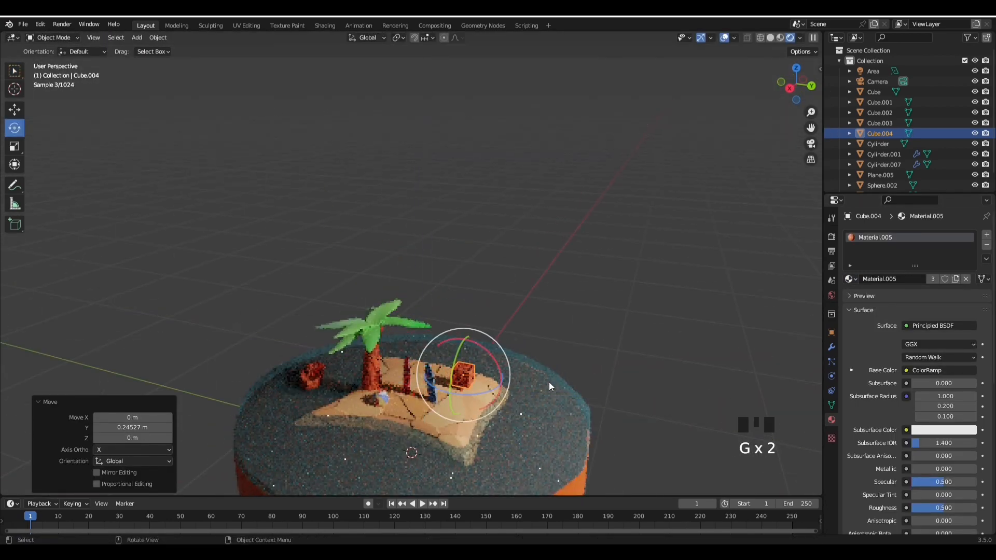
- Rotate the crate and lower it about 0.003 m along Z to seat it in the sand
{"action": "left_click", "coordinate": [93, 38]}
{"action": "left_click", "coordinate": [116, 98]}
{"action": "left_click_drag", "start_coordinate": [415, 277], "coordinate": [467, 299]}
{"action": "key", "text": "g"}
{"action": "key", "text": "z"}
{"action": "left_click", "coordinate": [515, 301]}
{"action": "middle_click_drag", "start_coordinate": [436, 249], "coordinate": [428, 288]}
{"action": "scroll", "coordinate": [428, 288], "scroll_direction": "down", "scroll_amount": 11}
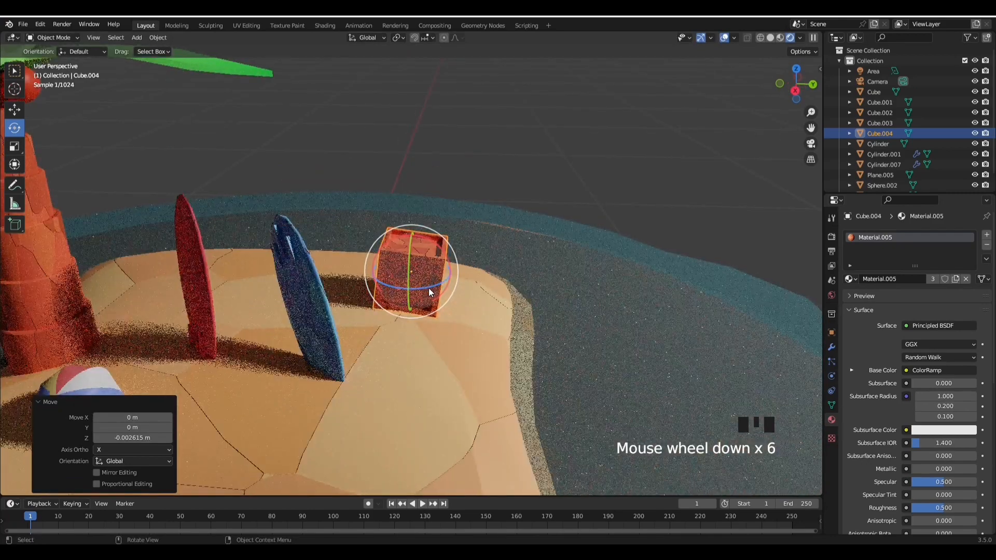
{"action": "scroll", "coordinate": [604, 310], "scroll_direction": "down", "scroll_amount": 1}
- Make the crate's material a separate single-user copy and show its nodes in the Shading workspace
{"action": "left_click", "coordinate": [412, 269]}
{"action": "left_click", "coordinate": [932, 279]}
{"action": "left_click", "coordinate": [324, 25]}
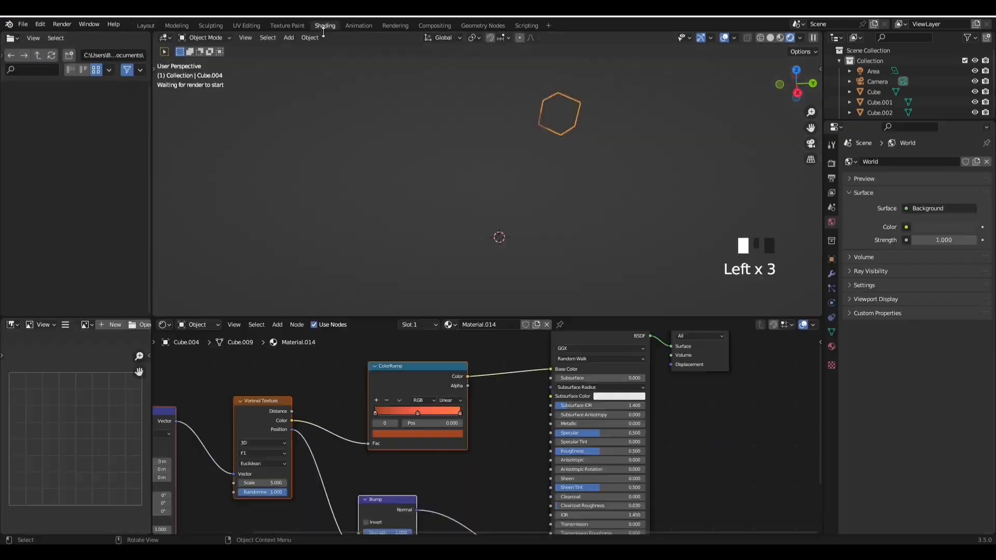
- Recolor the end stops of the crate material's ColorRamp in orange tones and open the middle stop's color for editing
{"action": "left_click", "coordinate": [459, 412]}
{"action": "left_click", "coordinate": [416, 434]}
{"action": "left_click", "coordinate": [375, 412]}
{"action": "left_click", "coordinate": [417, 434]}
{"action": "left_click", "coordinate": [397, 359]}
{"action": "left_click", "coordinate": [417, 413]}
{"action": "left_click", "coordinate": [417, 434]}
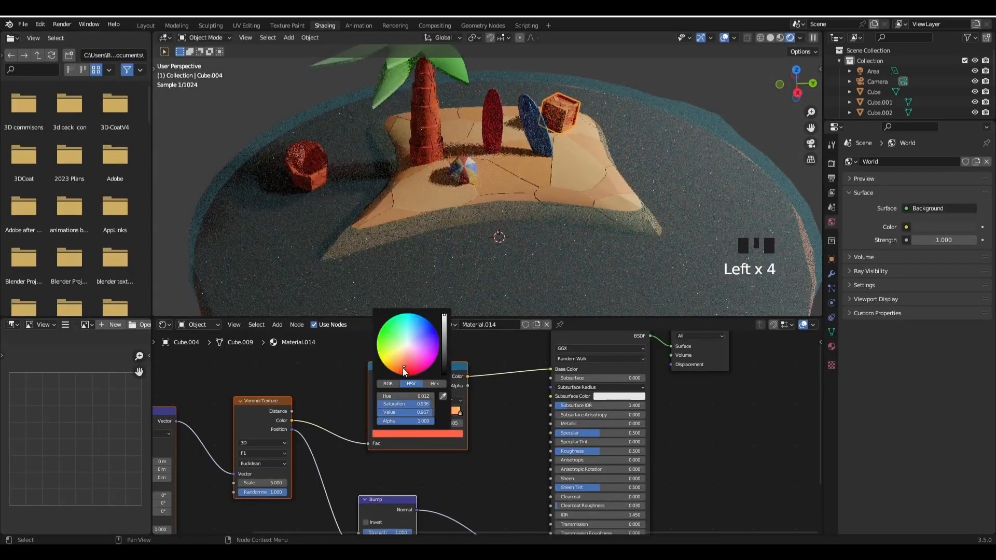